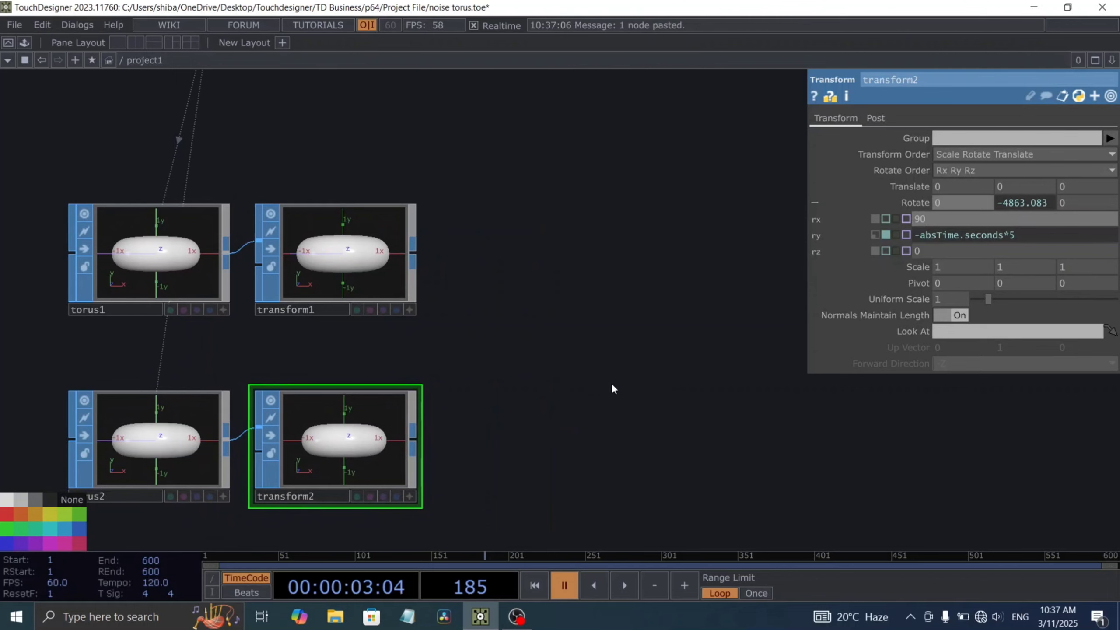
Step: Set transform2's X rotation to 90 and replace its Y rotation expression with 0
{"action": "left_click", "coordinate": [1092, 231]}
{"action": "key", "text": "Return"}
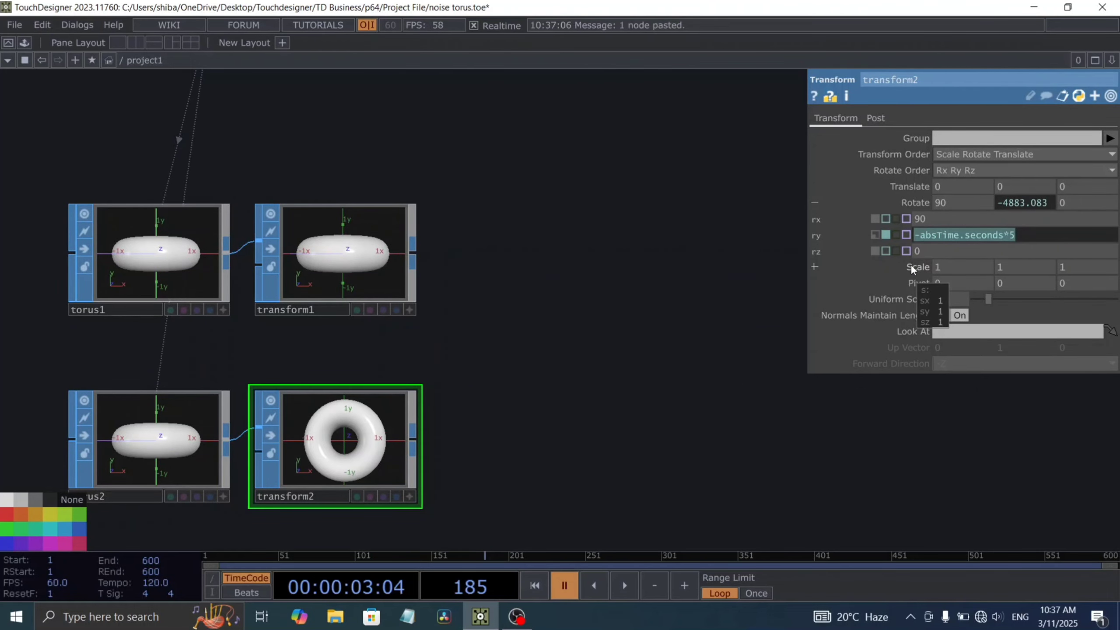
{"action": "type", "text": "0"}
{"action": "key", "text": "Tab"}
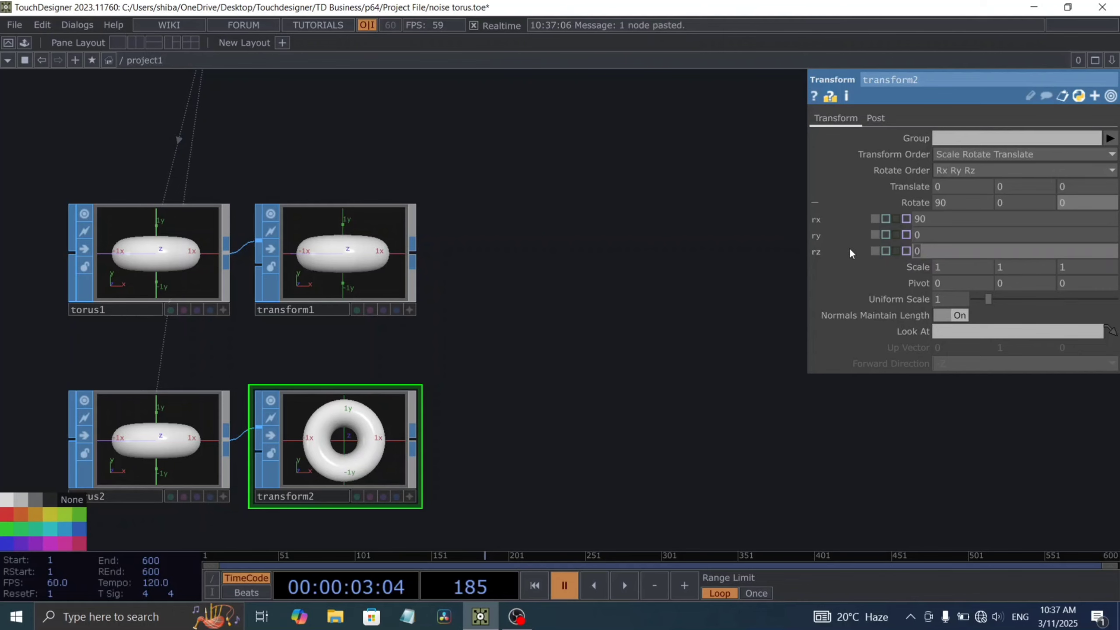
Step: Give transform2 the Z rotation expression absTime.seconds*5 and set its X translation to 1
{"action": "type", "text": "-absTime.seconds*5"}
{"action": "left_click_drag", "start_coordinate": [918, 249], "coordinate": [908, 249]}
{"action": "key", "text": "BackSpace"}
{"action": "left_click_drag", "start_coordinate": [569, 347], "coordinate": [562, 346]}
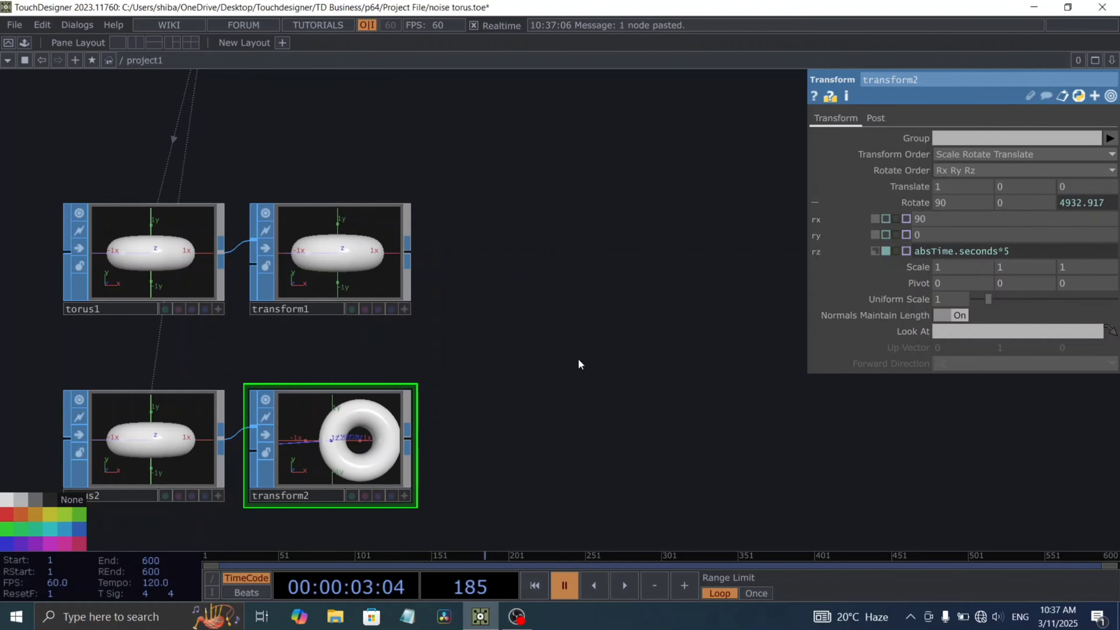
{"action": "left_click_drag", "start_coordinate": [577, 359], "coordinate": [525, 345]}
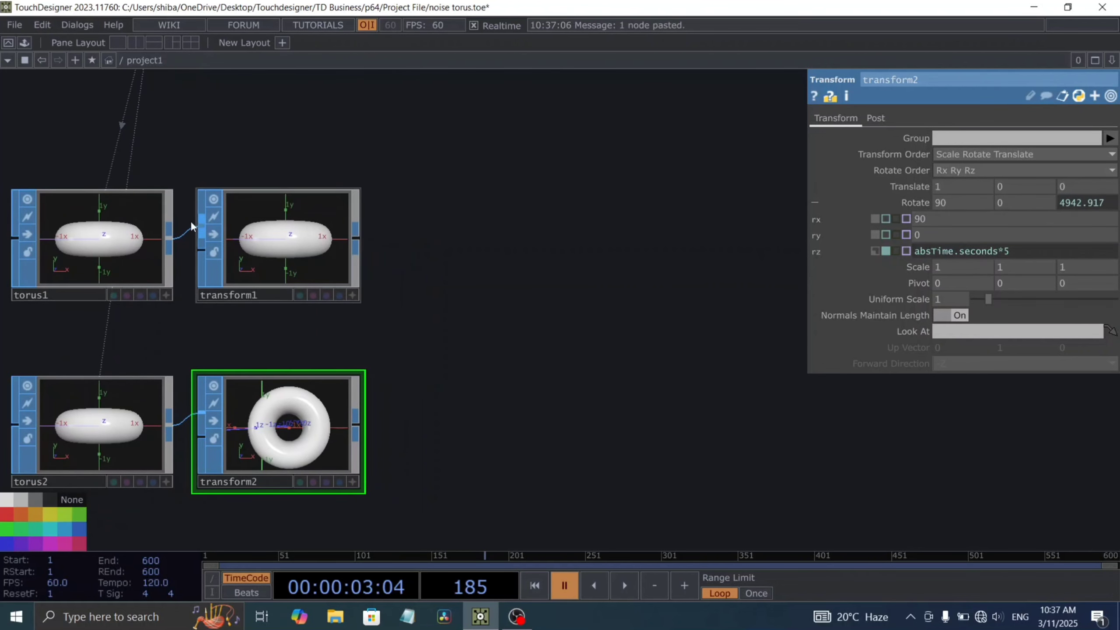
Step: Add a Merge SOP after transform1 and connect transform2 as its second input
{"action": "right_click", "coordinate": [354, 240]}
{"action": "type", "text": "mer"}
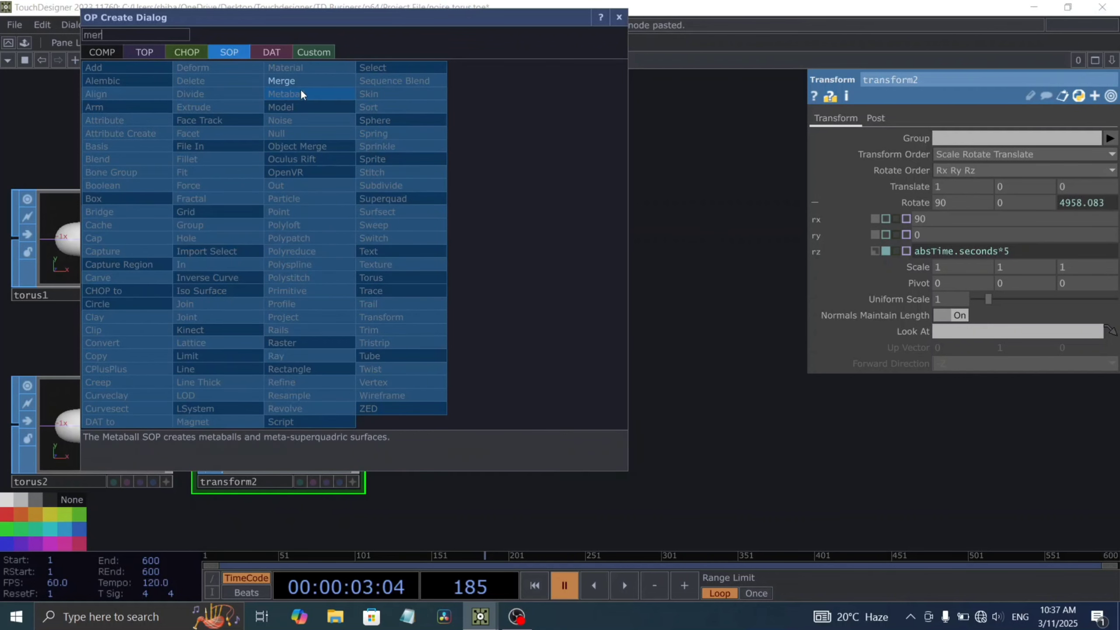
{"action": "key", "text": "Return"}
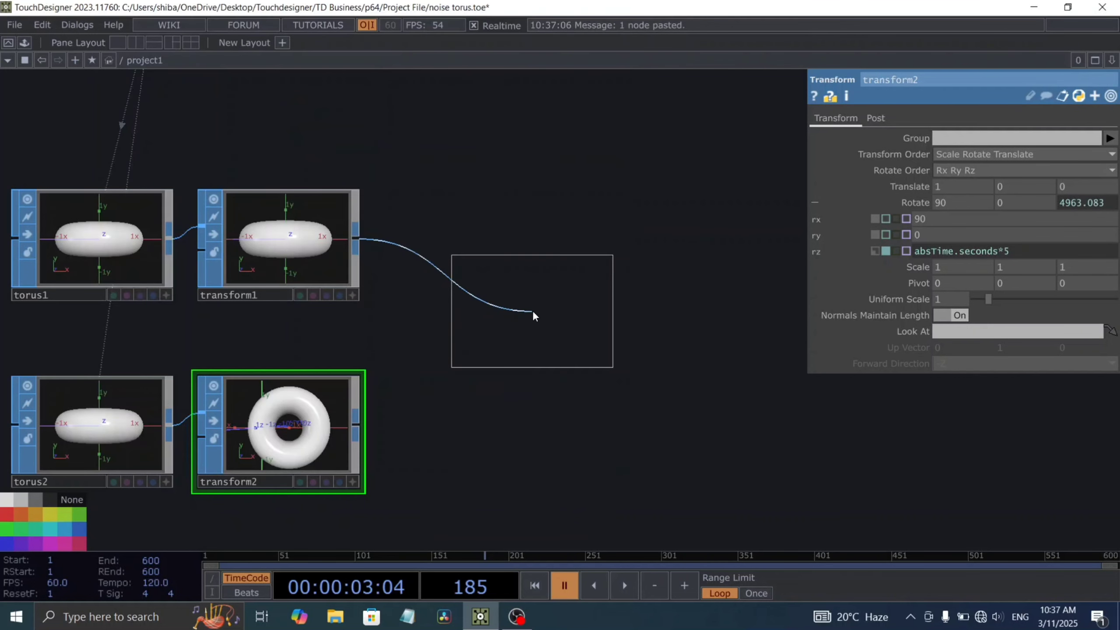
{"action": "left_click", "coordinate": [526, 337]}
{"action": "left_click_drag", "start_coordinate": [358, 434], "coordinate": [419, 365]}
{"action": "left_click_drag", "start_coordinate": [488, 459], "coordinate": [281, 477]}
{"action": "left_click_drag", "start_coordinate": [431, 470], "coordinate": [386, 474]}
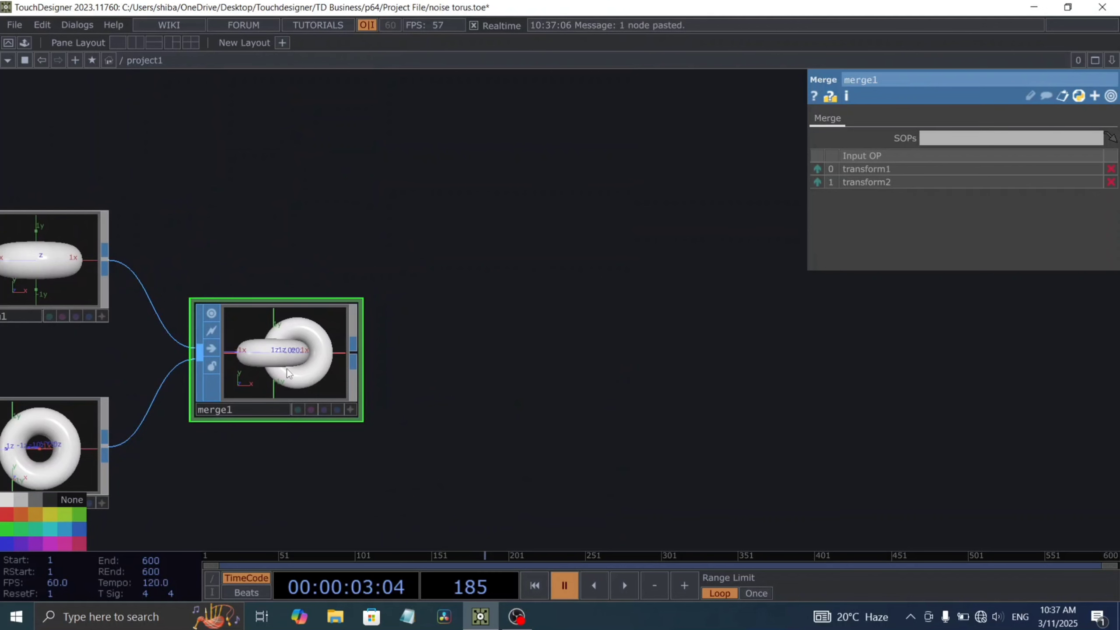
Step: Add a Noise SOP after merge1
{"action": "right_click", "coordinate": [360, 353]}
{"action": "type", "text": "noi"}
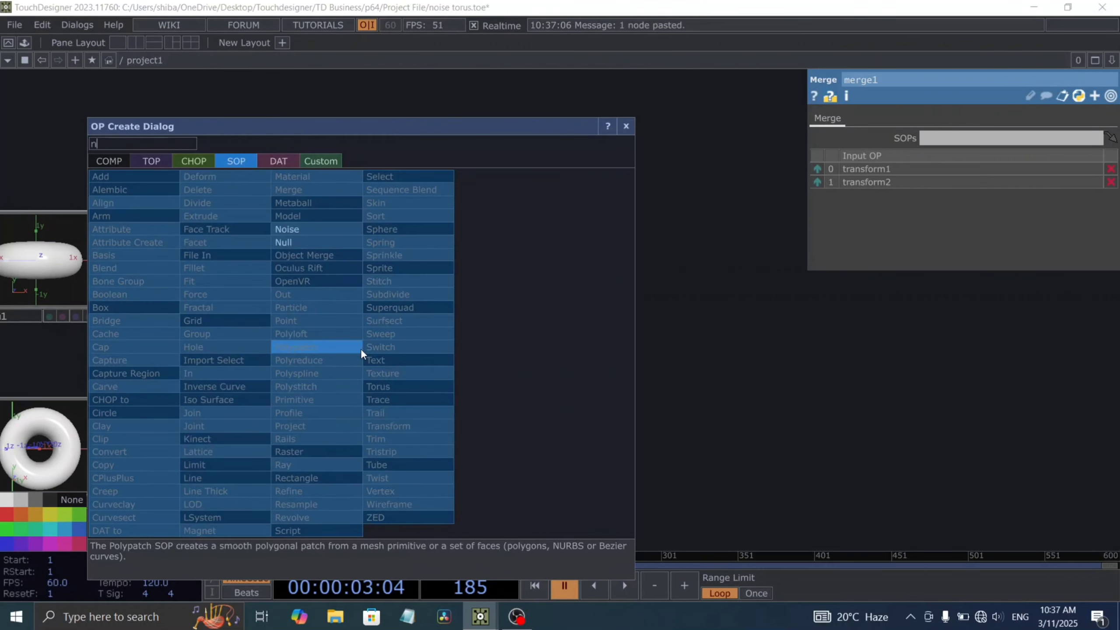
{"action": "left_click", "coordinate": [303, 227]}
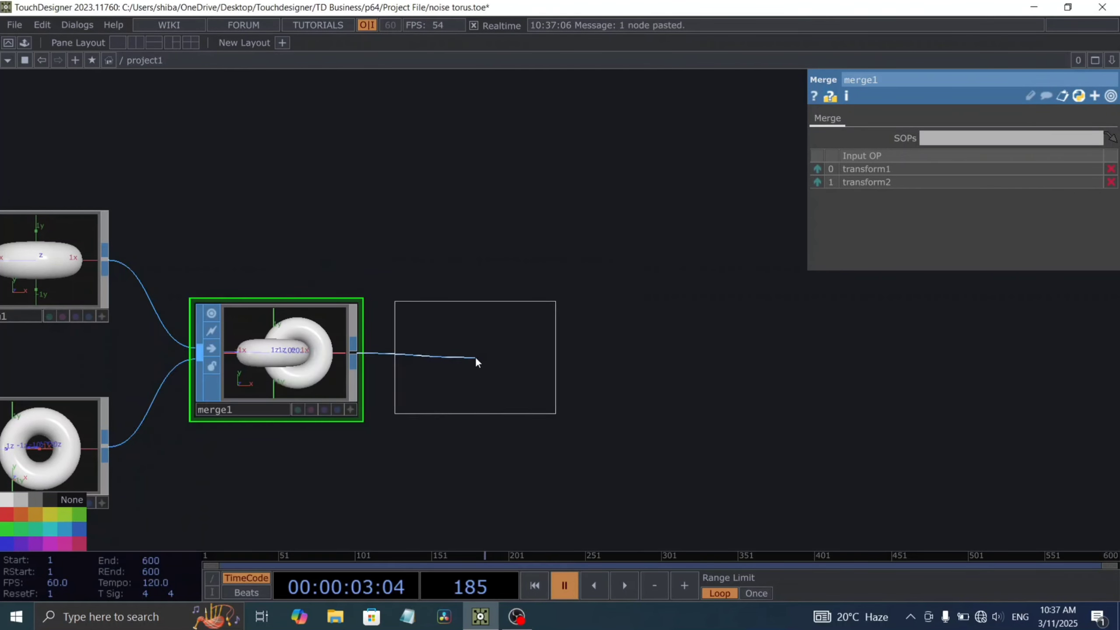
{"action": "left_click", "coordinate": [475, 357]}
{"action": "left_click_drag", "start_coordinate": [603, 383], "coordinate": [567, 380]}
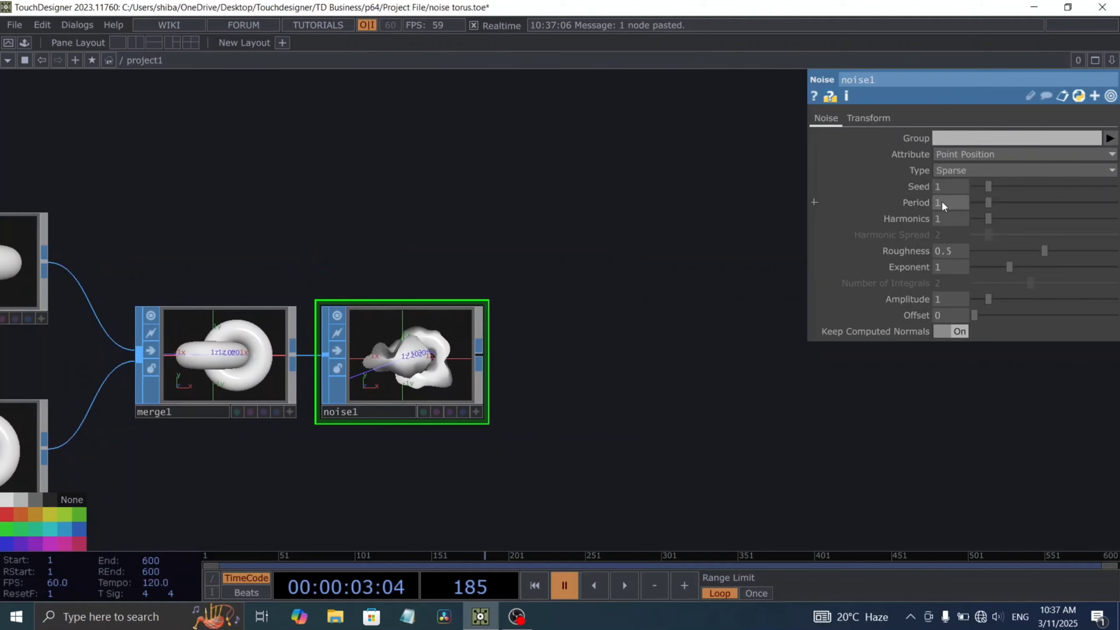
Step: Set noise1's period to 2.8, harmonics to 2 and roughness to 1
{"action": "type", "text": "2.8"}
{"action": "key", "text": "Return"}
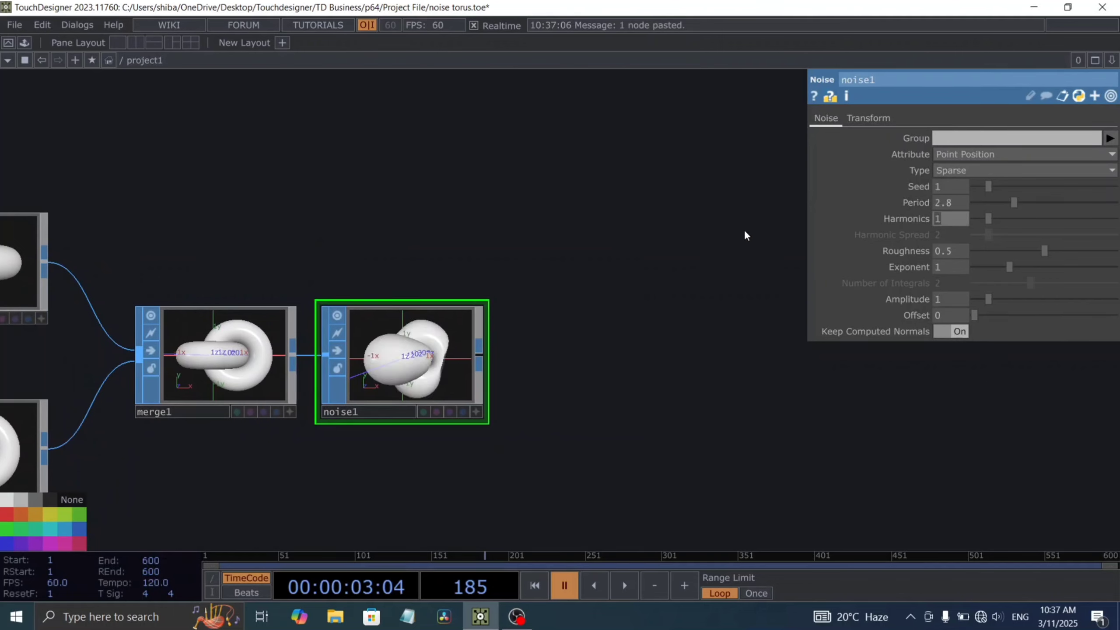
{"action": "type", "text": "2"}
{"action": "key", "text": "Return"}
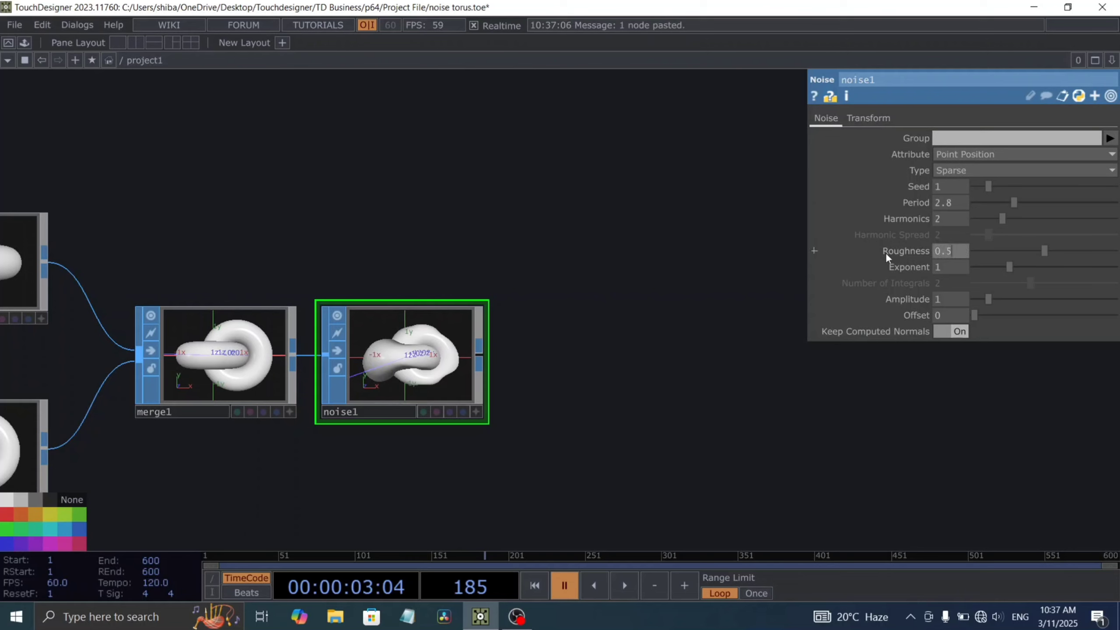
{"action": "type", "text": "1"}
{"action": "key", "text": "Return"}
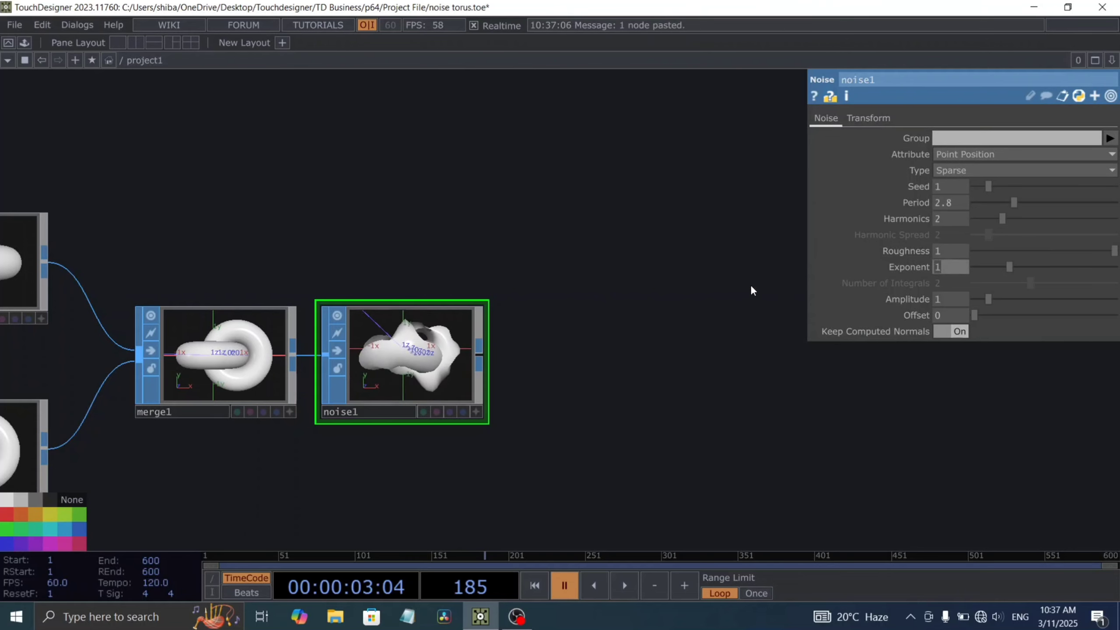
Step: Set noise1's exponent to 0 and its amplitude to .5
{"action": "type", "text": "0"}
{"action": "key", "text": "Return"}
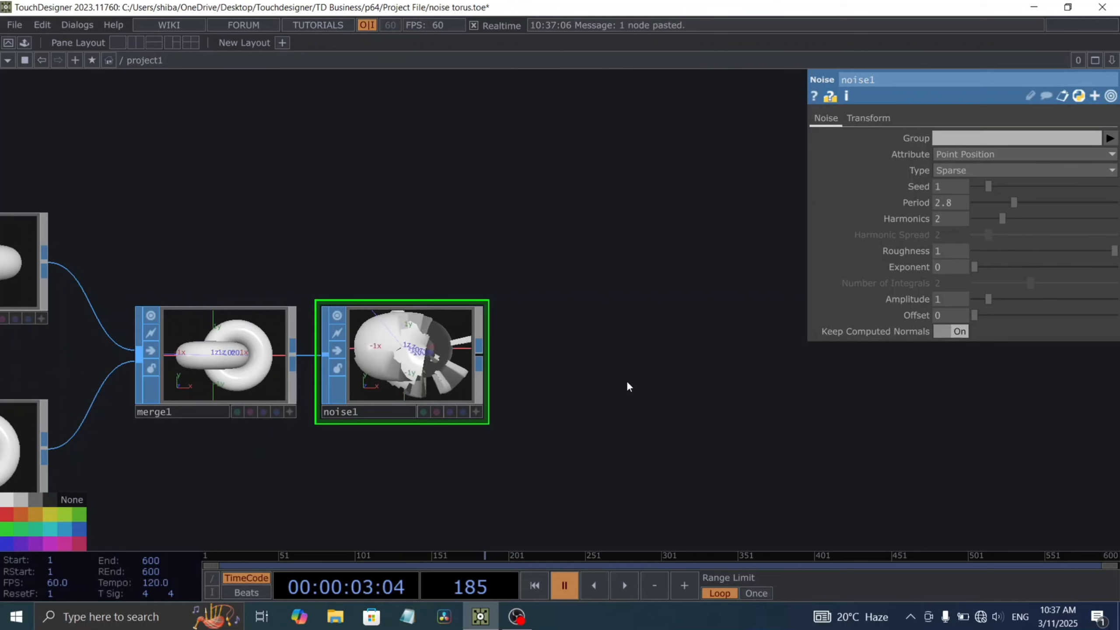
{"action": "left_click_drag", "start_coordinate": [630, 378], "coordinate": [646, 331]}
{"action": "left_click", "coordinate": [939, 299]}
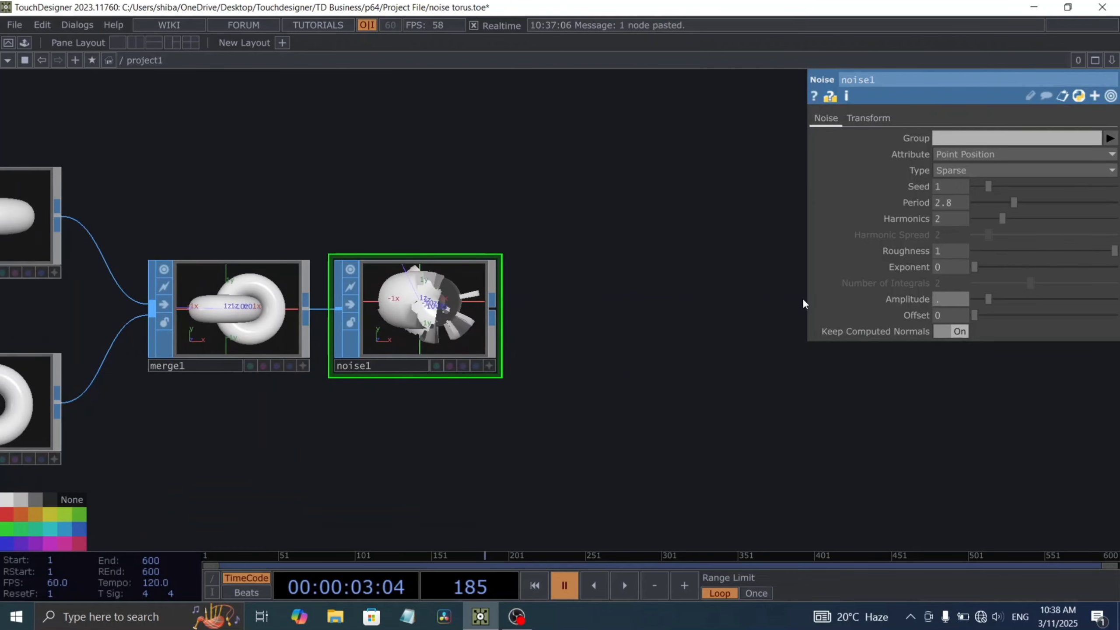
{"action": "type", "text": ".5"}
{"action": "key", "text": "Return"}
Step: Play the timeline to inspect the animated noise1 shape up close, and pause playback
{"action": "scroll", "coordinate": [416, 295], "scroll_direction": "up", "scroll_amount": 6}
{"action": "key", "text": "space"}
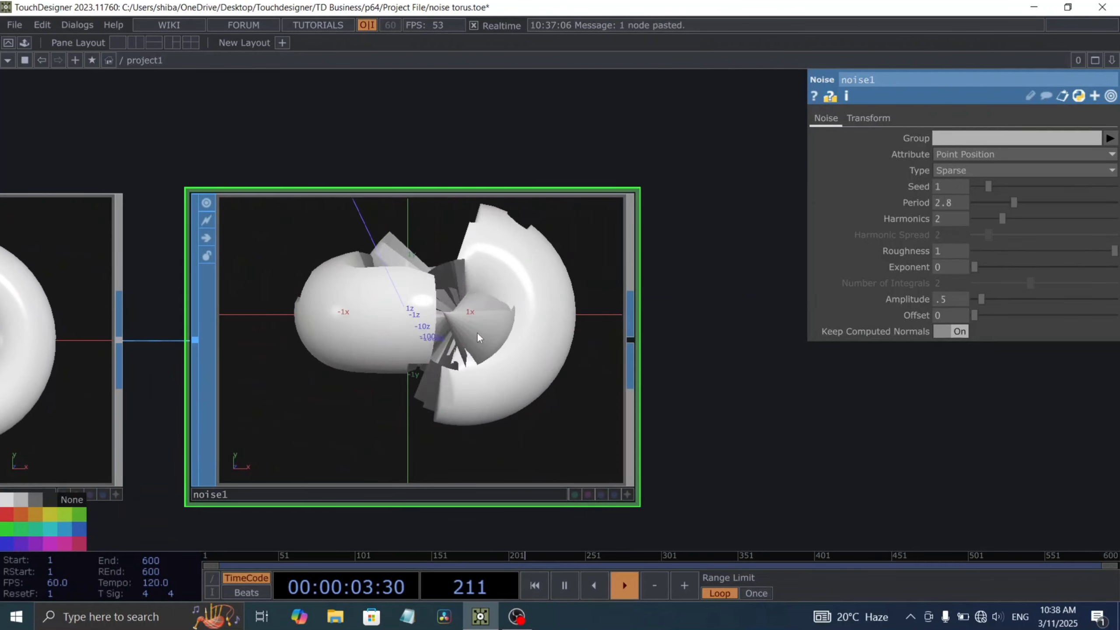
{"action": "scroll", "coordinate": [449, 309], "scroll_direction": "down", "scroll_amount": 2}
{"action": "scroll", "coordinate": [451, 353], "scroll_direction": "up", "scroll_amount": 4}
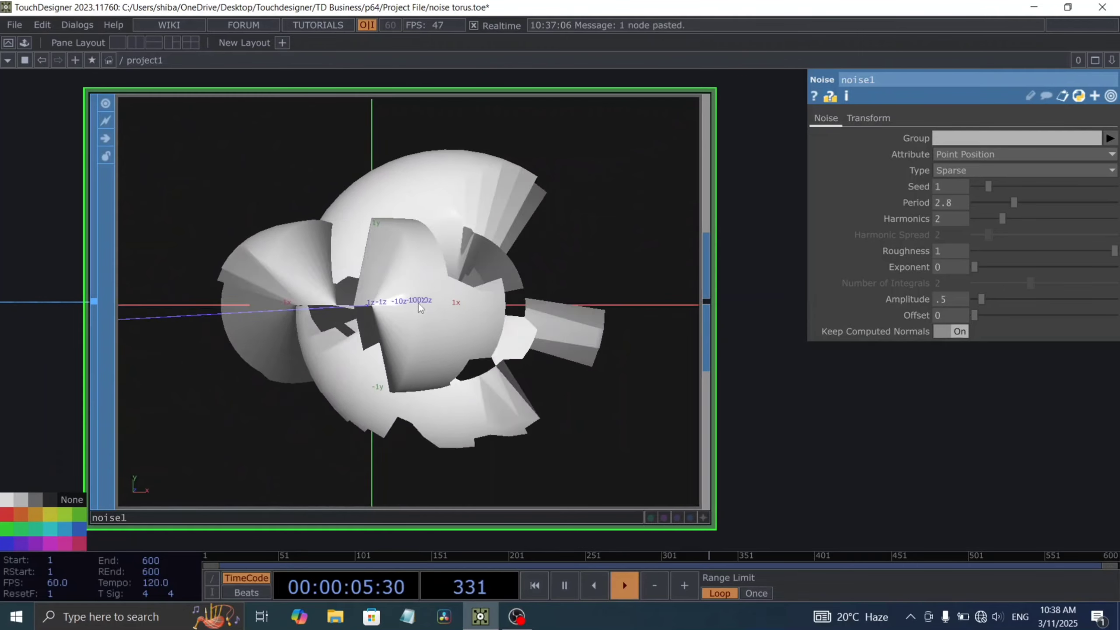
{"action": "scroll", "coordinate": [428, 318], "scroll_direction": "down", "scroll_amount": 6}
{"action": "key", "text": "space"}
Step: Add a Null SOP after noise1
{"action": "left_click_drag", "start_coordinate": [576, 379], "coordinate": [462, 396]}
{"action": "left_click_drag", "start_coordinate": [732, 354], "coordinate": [630, 360]}
{"action": "scroll", "coordinate": [652, 361], "scroll_direction": "down", "scroll_amount": 3}
{"action": "key", "text": "ctrl+alt+n"}
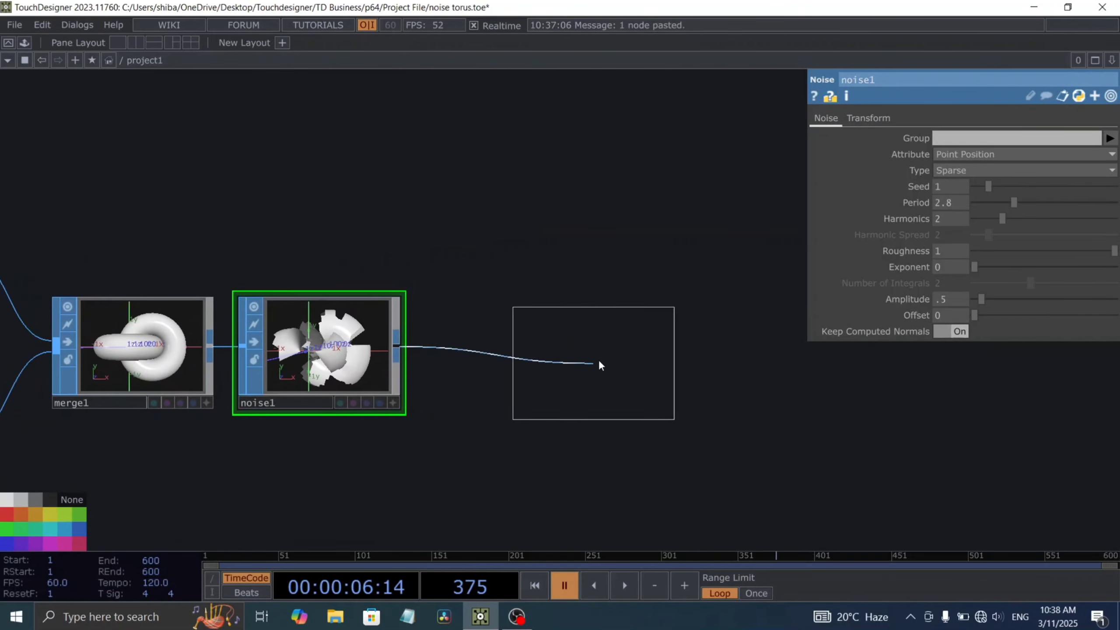
{"action": "left_click", "coordinate": [571, 350]}
{"action": "left_click_drag", "start_coordinate": [683, 410], "coordinate": [529, 384]}
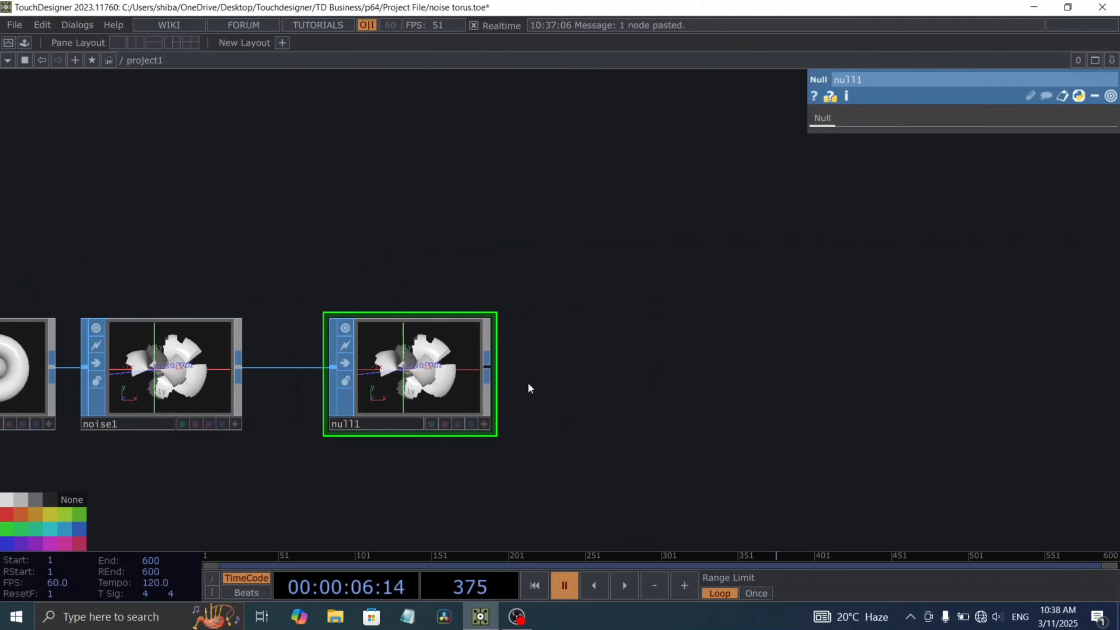
Step: Add a Geometry COMP fed by null1, placed above and beyond it in the network
{"action": "right_click", "coordinate": [496, 368]}
{"action": "left_click", "coordinate": [243, 178]}
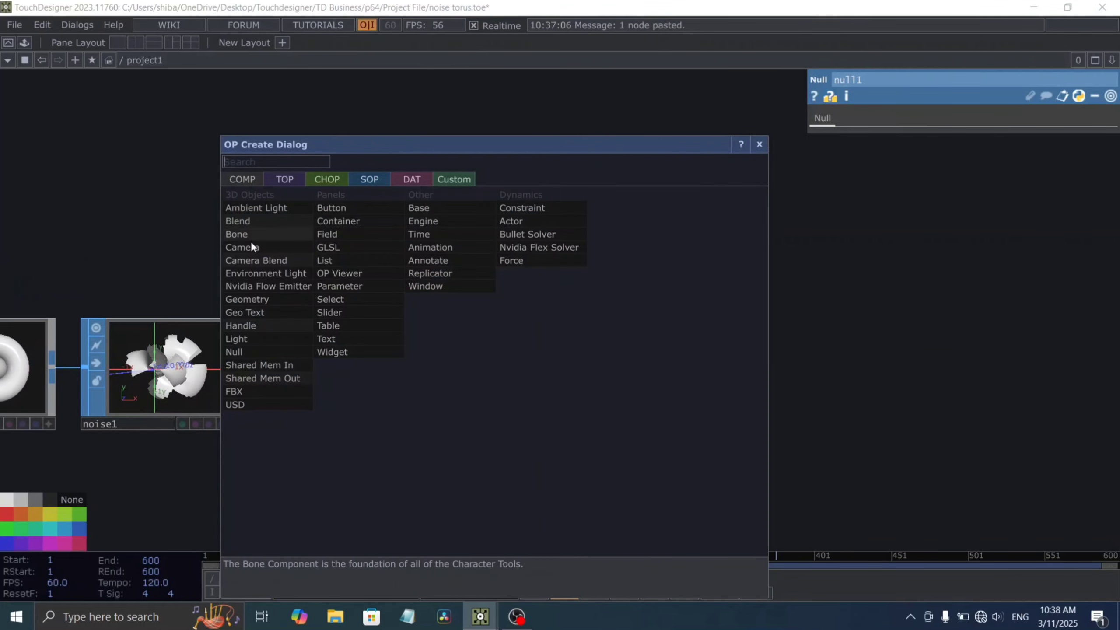
{"action": "left_click", "coordinate": [257, 298]}
{"action": "left_click", "coordinate": [705, 234]}
Step: Add a Wireframe MAT and place it just below geo1
{"action": "left_click_drag", "start_coordinate": [763, 338], "coordinate": [497, 480]}
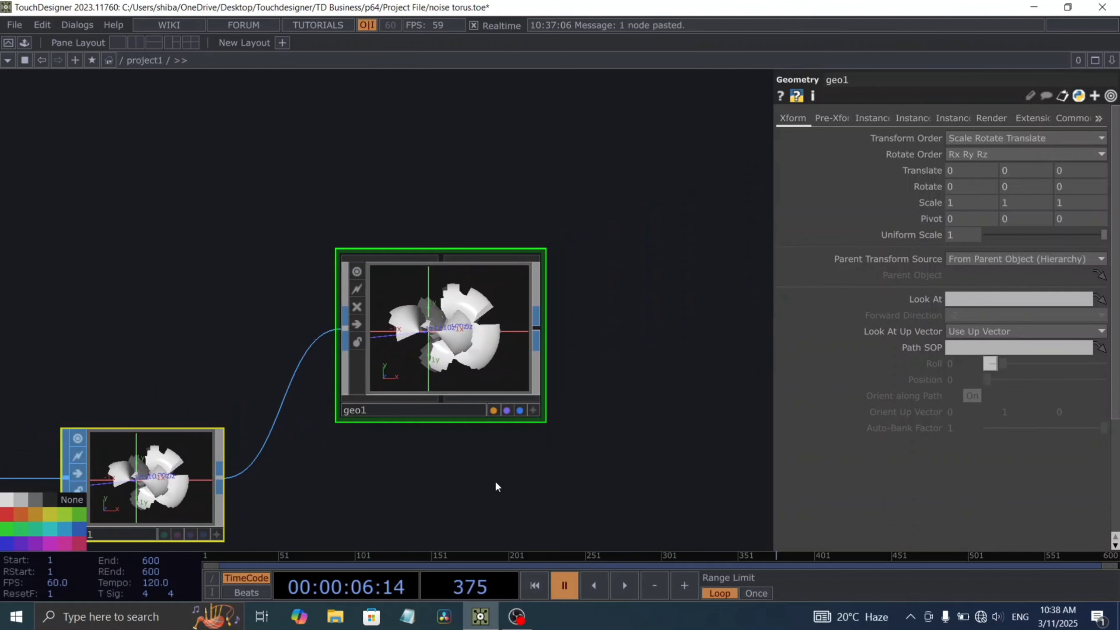
{"action": "double_click", "coordinate": [496, 480]}
{"action": "left_click", "coordinate": [411, 183]}
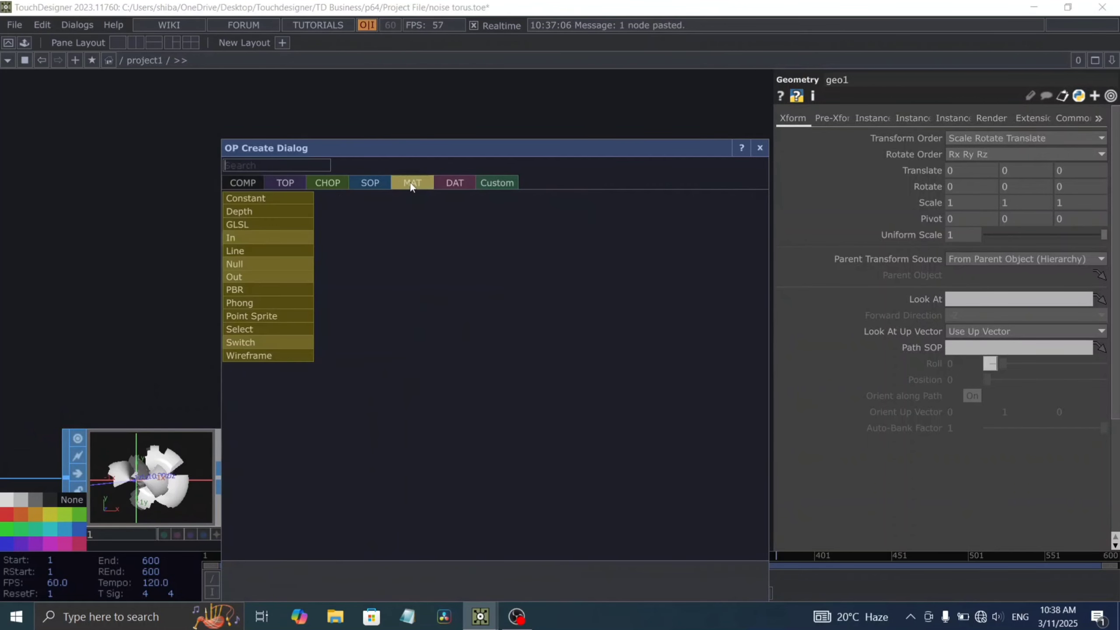
{"action": "type", "text": "wi"}
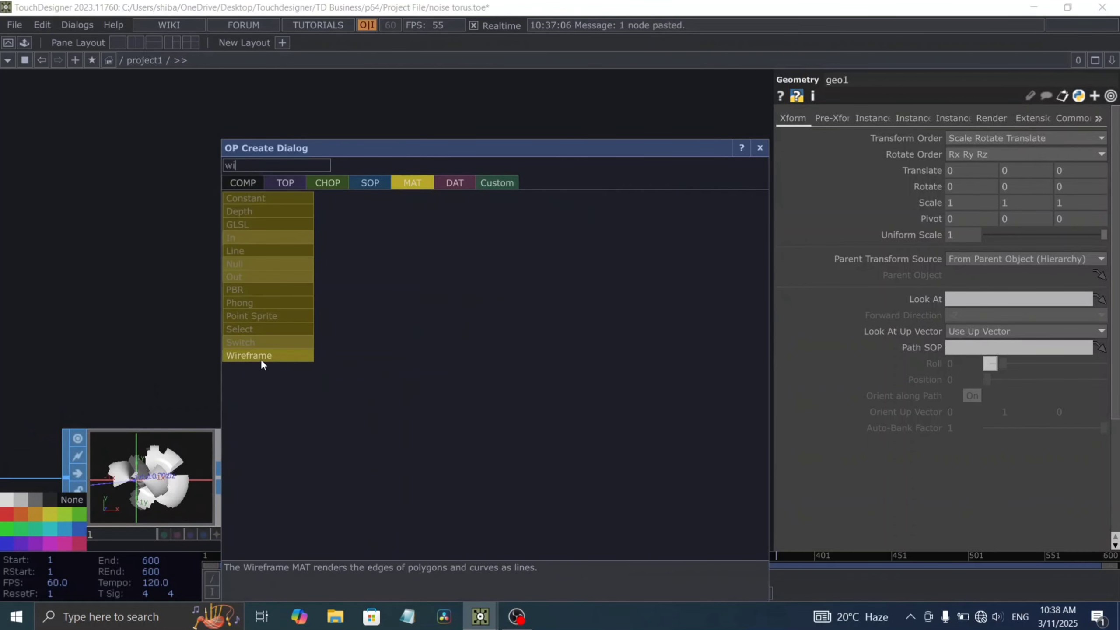
{"action": "left_click", "coordinate": [261, 359]}
{"action": "left_click", "coordinate": [438, 483]}
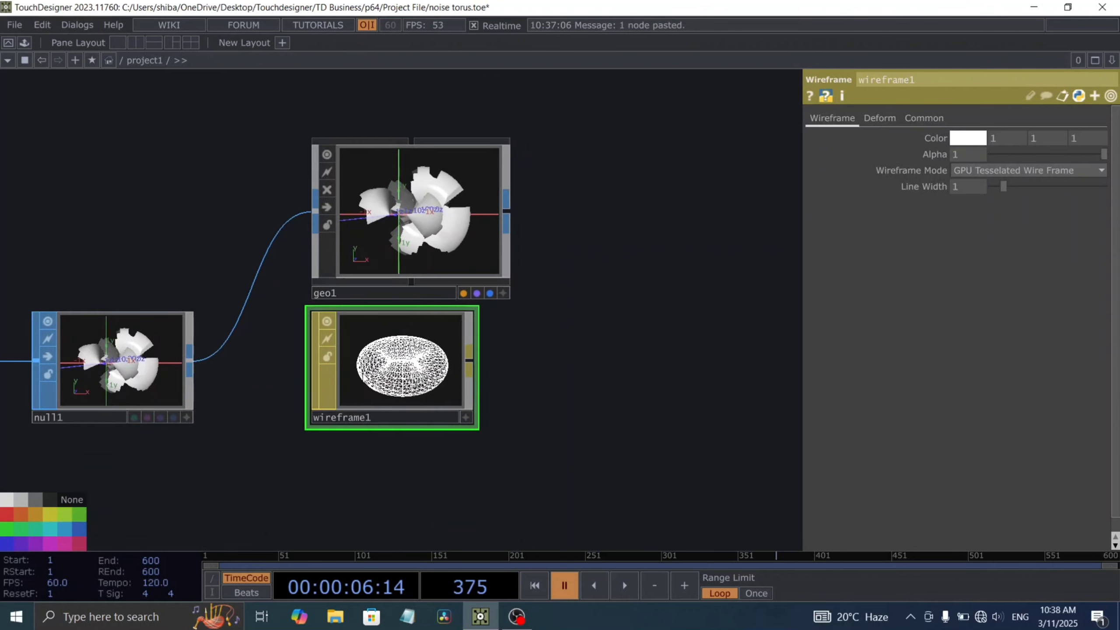
{"action": "left_click_drag", "start_coordinate": [364, 377], "coordinate": [364, 407]}
Step: Colour wireframe1 light blue (0, 0.7333, 1) and set its line width to 2
{"action": "left_click", "coordinate": [965, 139]}
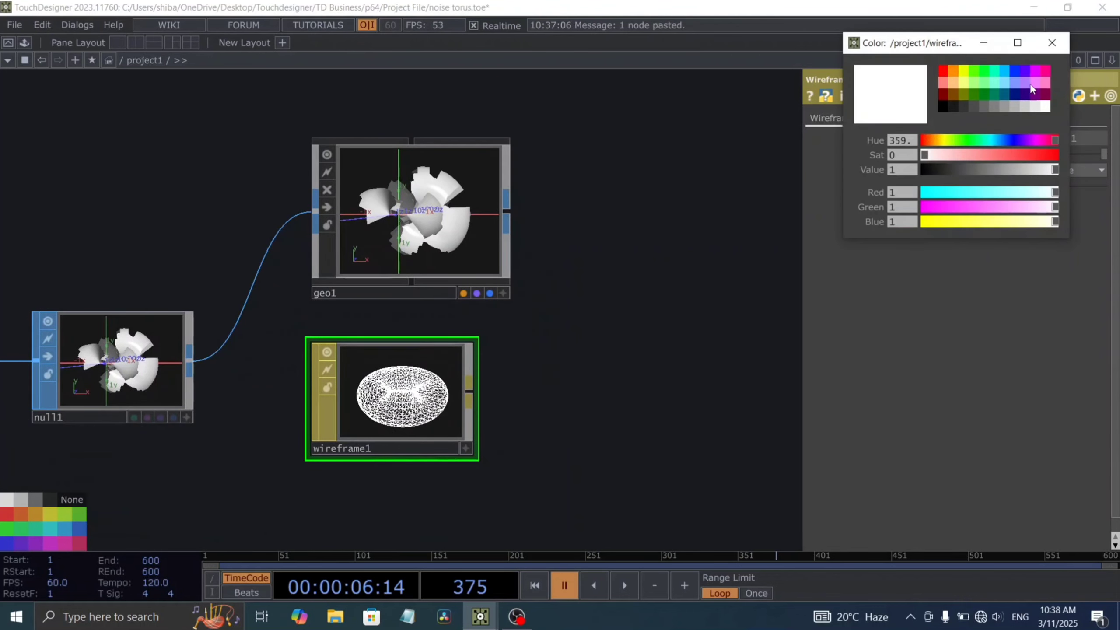
{"action": "left_click", "coordinate": [1002, 70]}
{"action": "left_click", "coordinate": [1052, 43]}
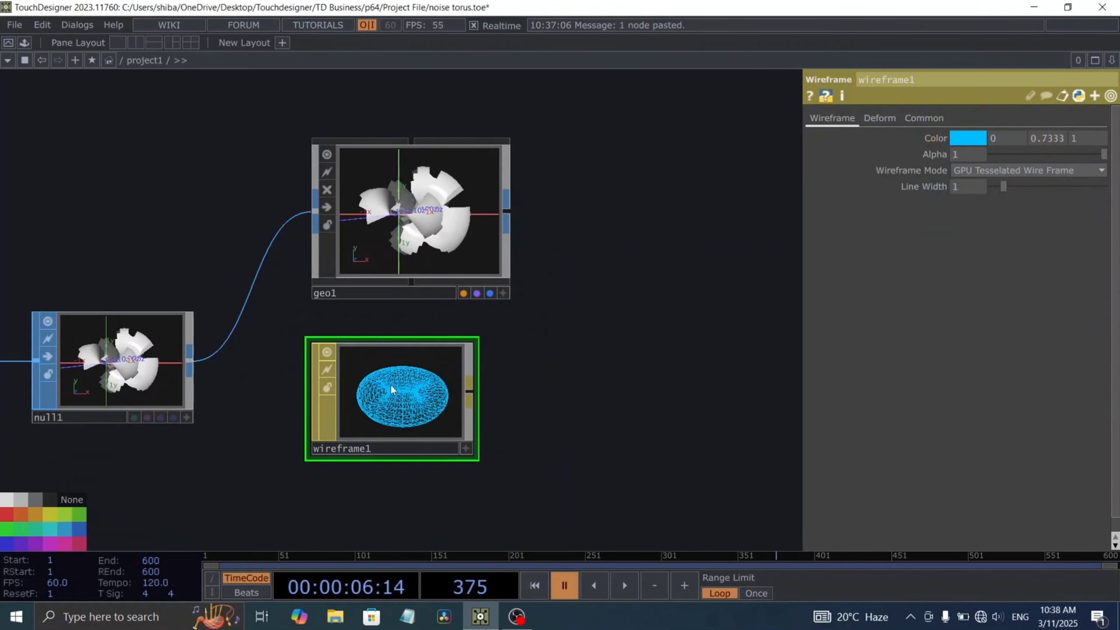
{"action": "scroll", "coordinate": [391, 384], "scroll_direction": "up", "scroll_amount": 5}
{"action": "left_click_drag", "start_coordinate": [547, 362], "coordinate": [504, 360]}
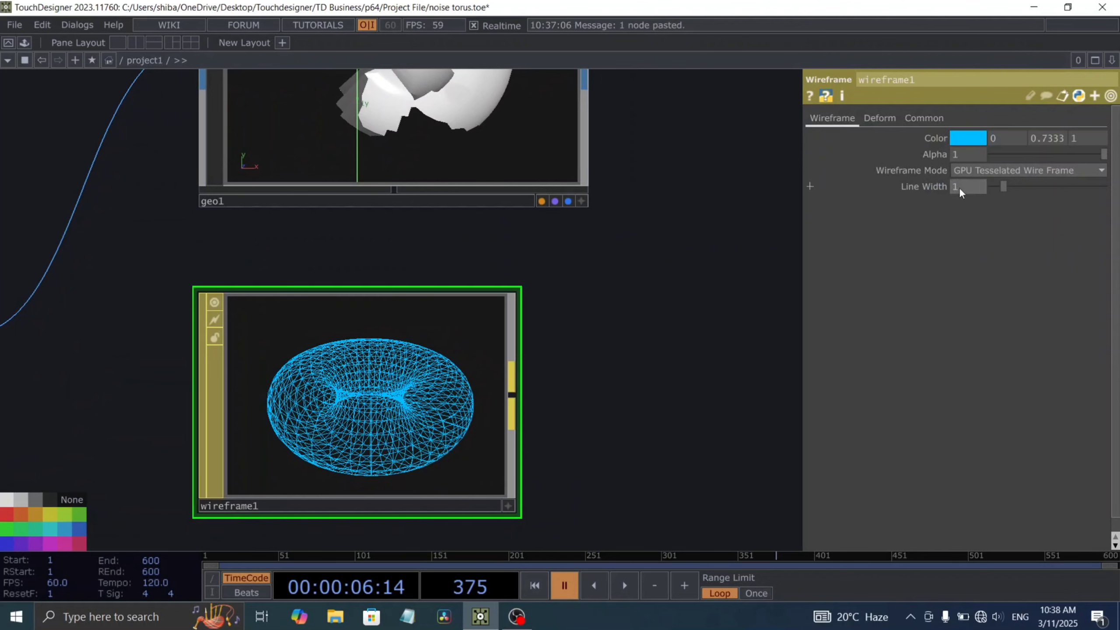
{"action": "type", "text": "2"}
{"action": "left_click", "coordinate": [588, 384]}
{"action": "scroll", "coordinate": [588, 384], "scroll_direction": "down", "scroll_amount": 5}
Step: Assign wireframe1 to geo1 as its material and move the wireframe node beside geo1
{"action": "left_click_drag", "start_coordinate": [495, 413], "coordinate": [494, 265]}
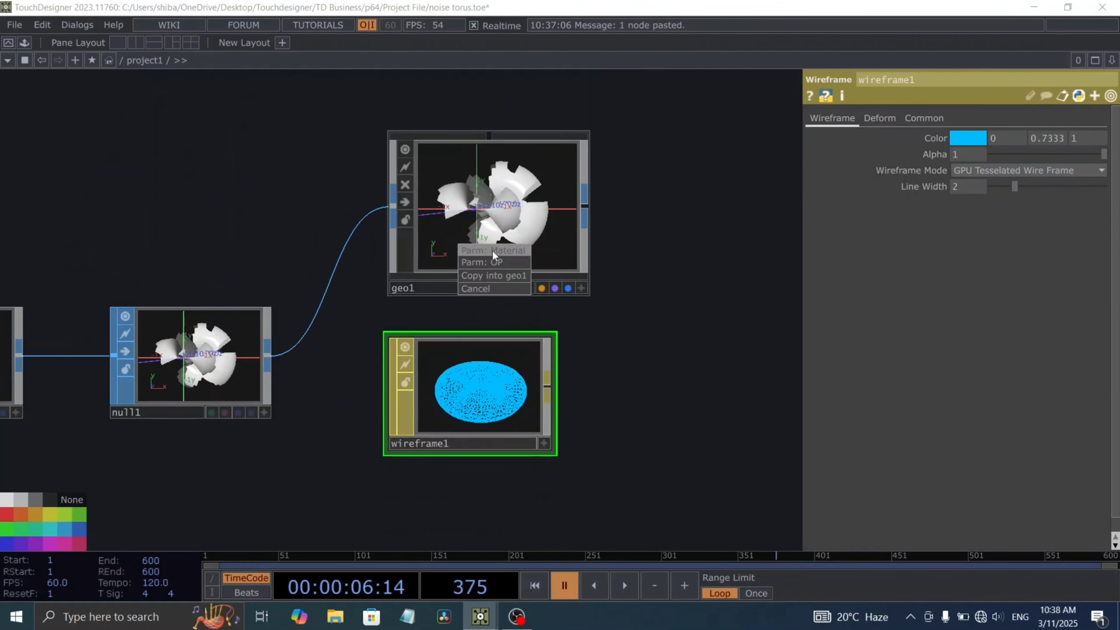
{"action": "left_click", "coordinate": [492, 250]}
{"action": "left_click_drag", "start_coordinate": [624, 305], "coordinate": [366, 389]}
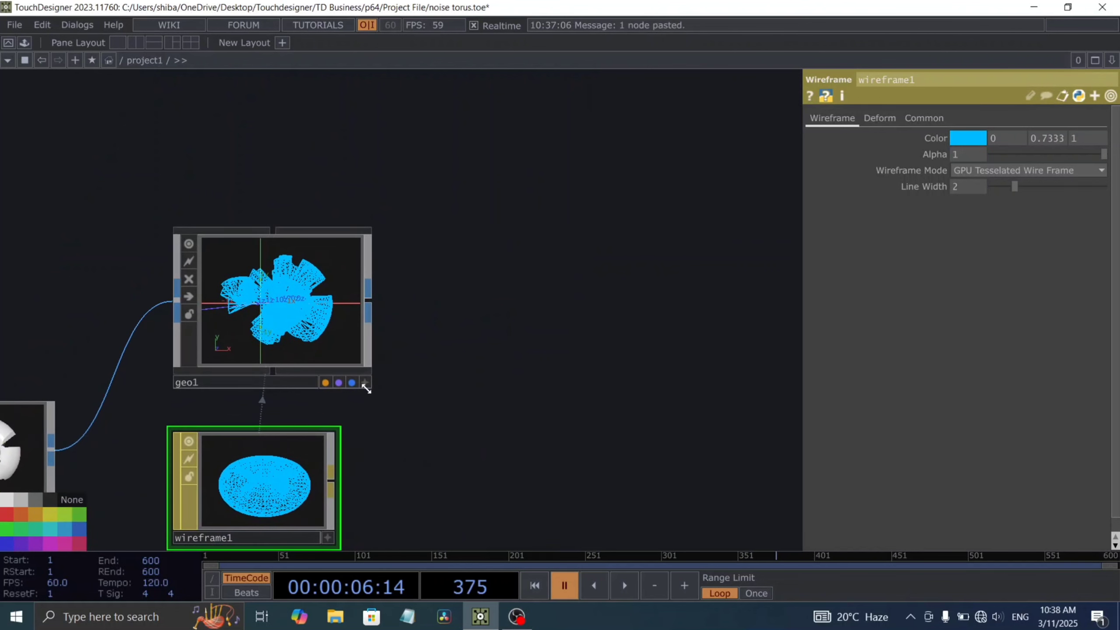
{"action": "left_click_drag", "start_coordinate": [413, 340], "coordinate": [416, 206]}
{"action": "left_click_drag", "start_coordinate": [289, 345], "coordinate": [503, 156]}
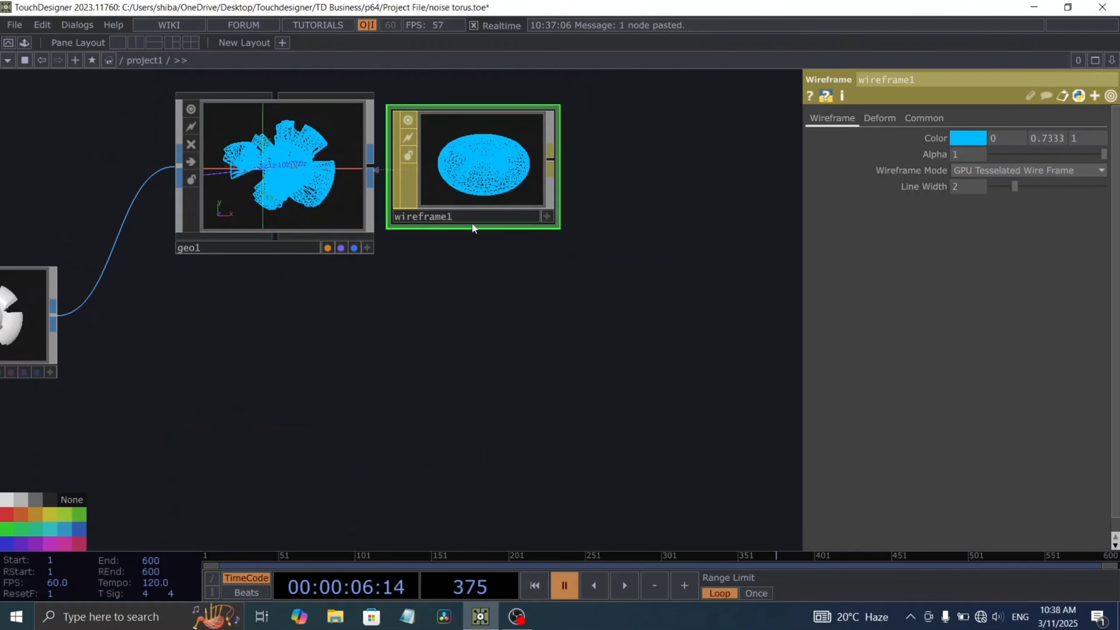
{"action": "left_click_drag", "start_coordinate": [473, 226], "coordinate": [507, 216]}
Step: Add a second Geometry COMP fed by null1, placed below geo1
{"action": "left_click_drag", "start_coordinate": [87, 314], "coordinate": [243, 447]}
{"action": "left_click", "coordinate": [18, 182]}
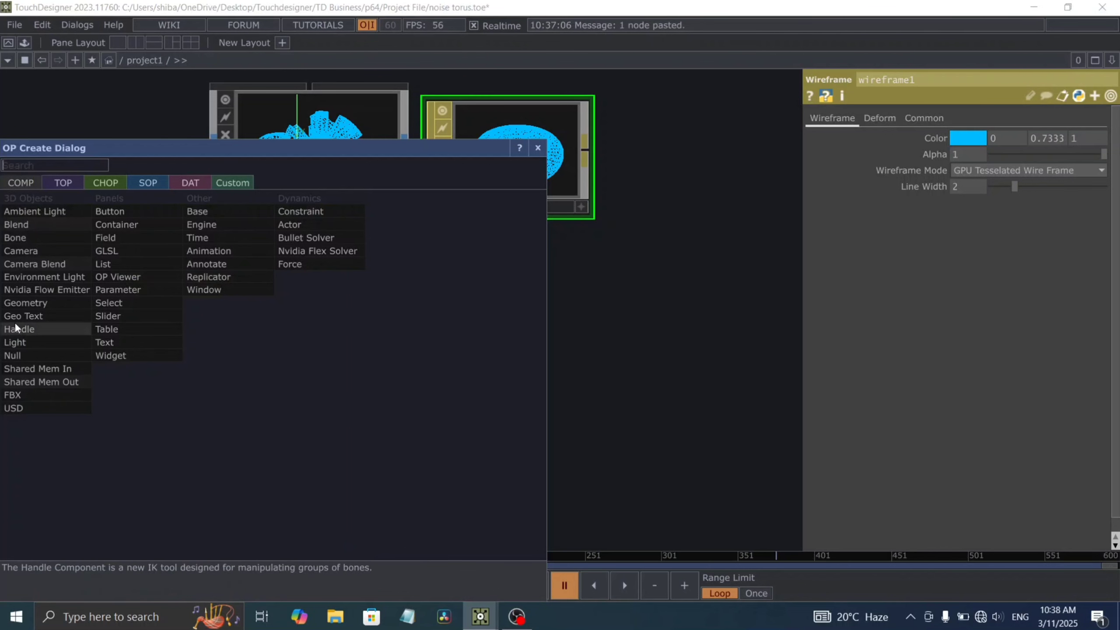
{"action": "left_click", "coordinate": [29, 302]}
{"action": "left_click", "coordinate": [300, 392]}
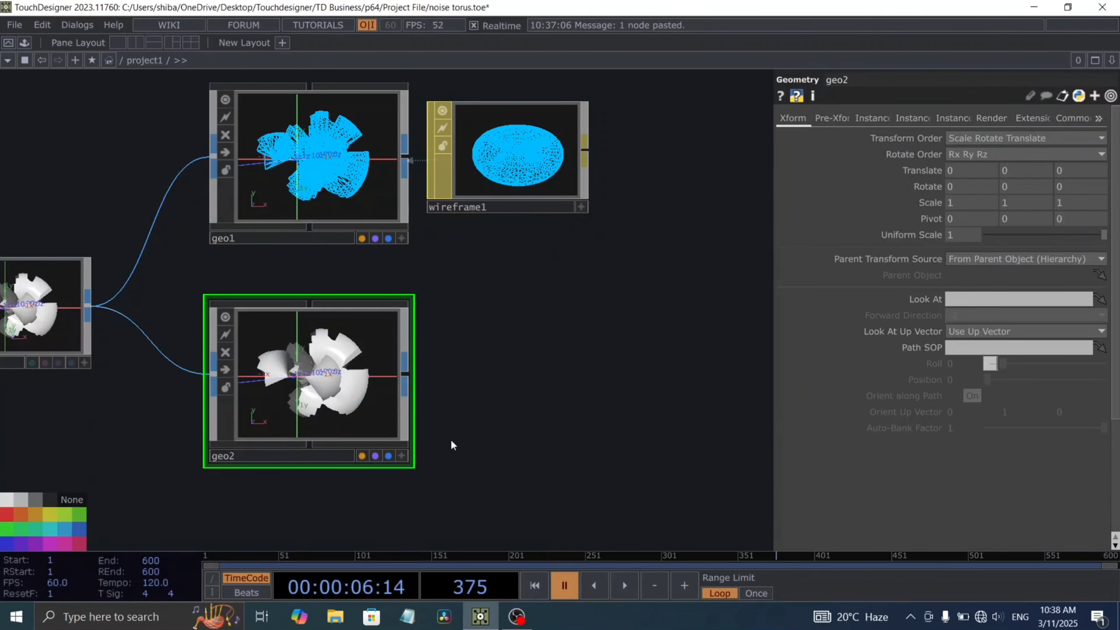
Step: Add a PBR MAT beside geo2 and assign it to geo2 as its material
{"action": "left_click_drag", "start_coordinate": [451, 439], "coordinate": [399, 361]}
{"action": "key", "text": "Tab"}
{"action": "left_click", "coordinate": [318, 175]}
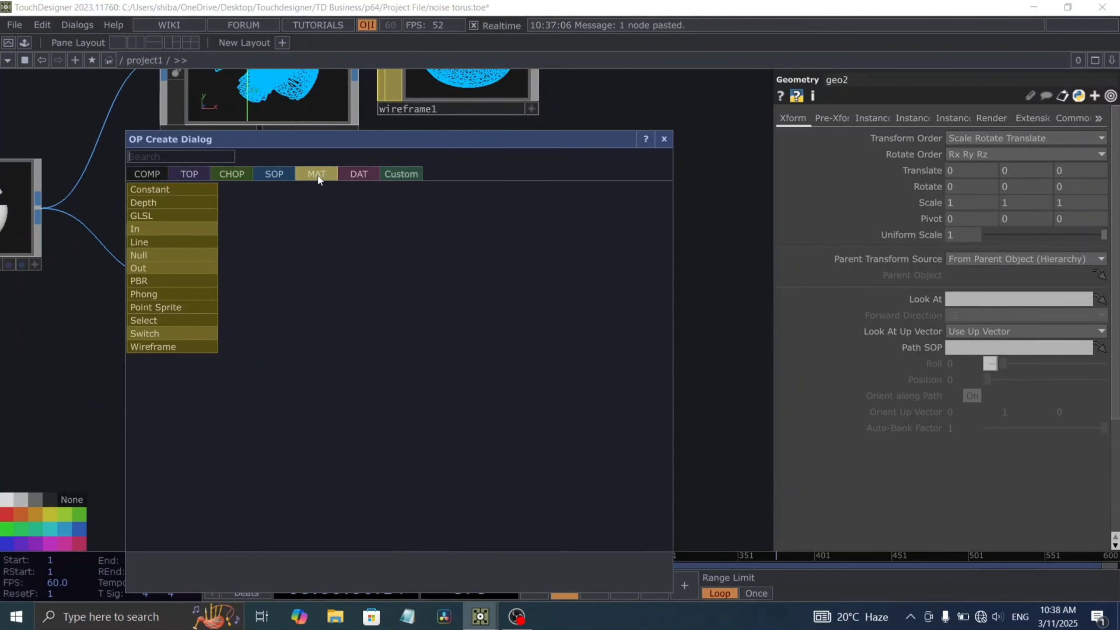
{"action": "type", "text": "pbr"}
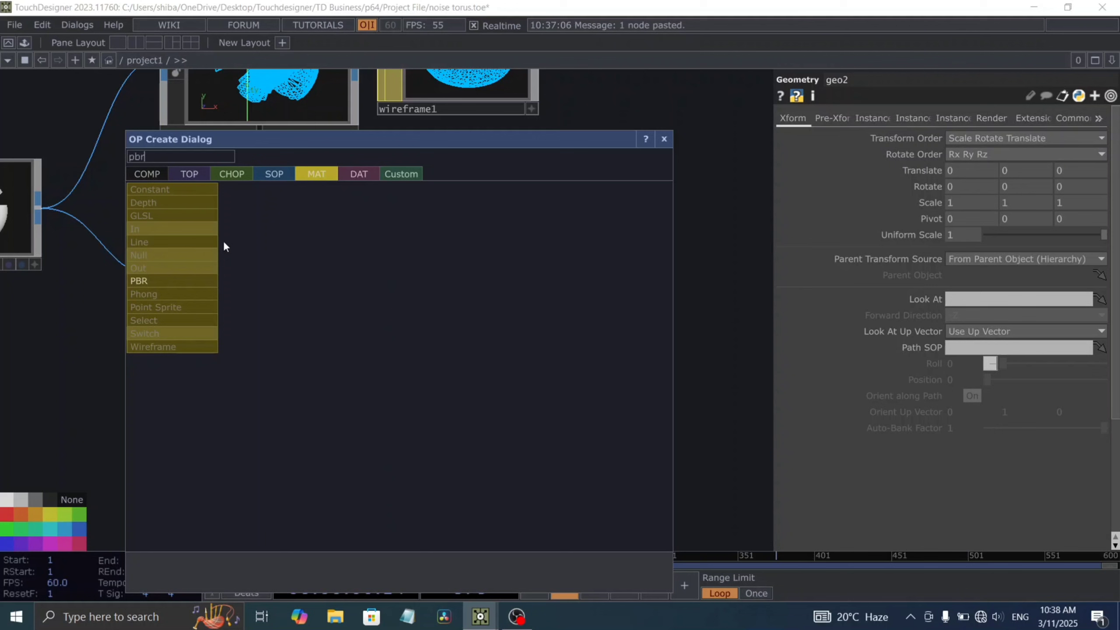
{"action": "left_click", "coordinate": [172, 280]}
{"action": "left_click_drag", "start_coordinate": [332, 316], "coordinate": [266, 292]}
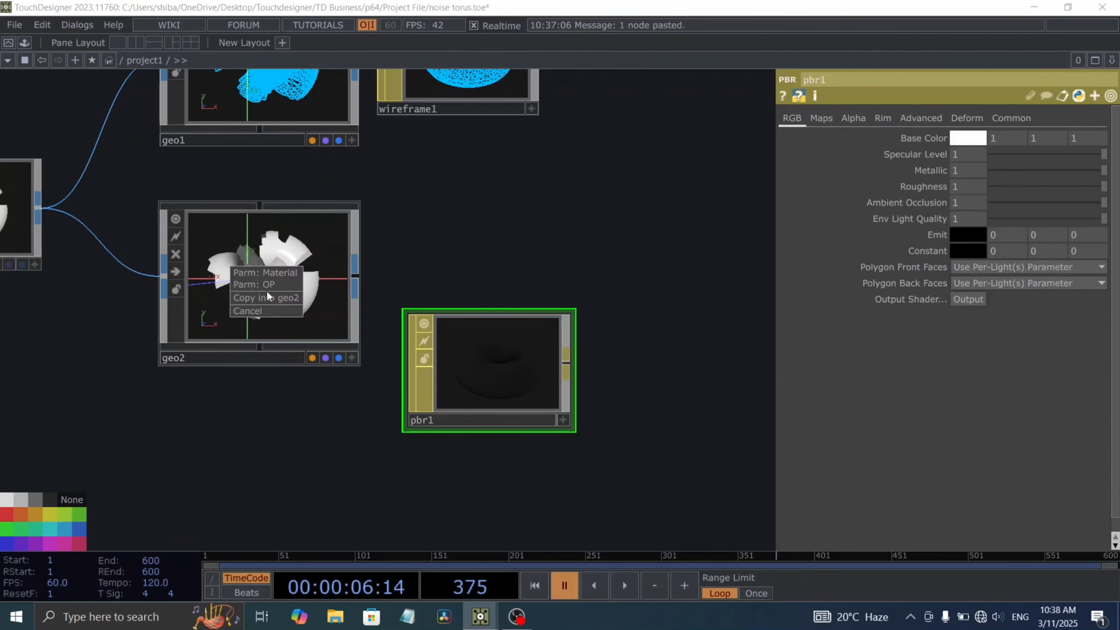
{"action": "left_click", "coordinate": [268, 274]}
{"action": "left_click_drag", "start_coordinate": [512, 216], "coordinate": [487, 175]}
Step: Add a Noise TOP below geo2 and connect it to a new Limit TOP
{"action": "left_click_drag", "start_coordinate": [218, 364], "coordinate": [296, 278]}
{"action": "key", "text": "Tab"}
{"action": "type", "text": "noi"}
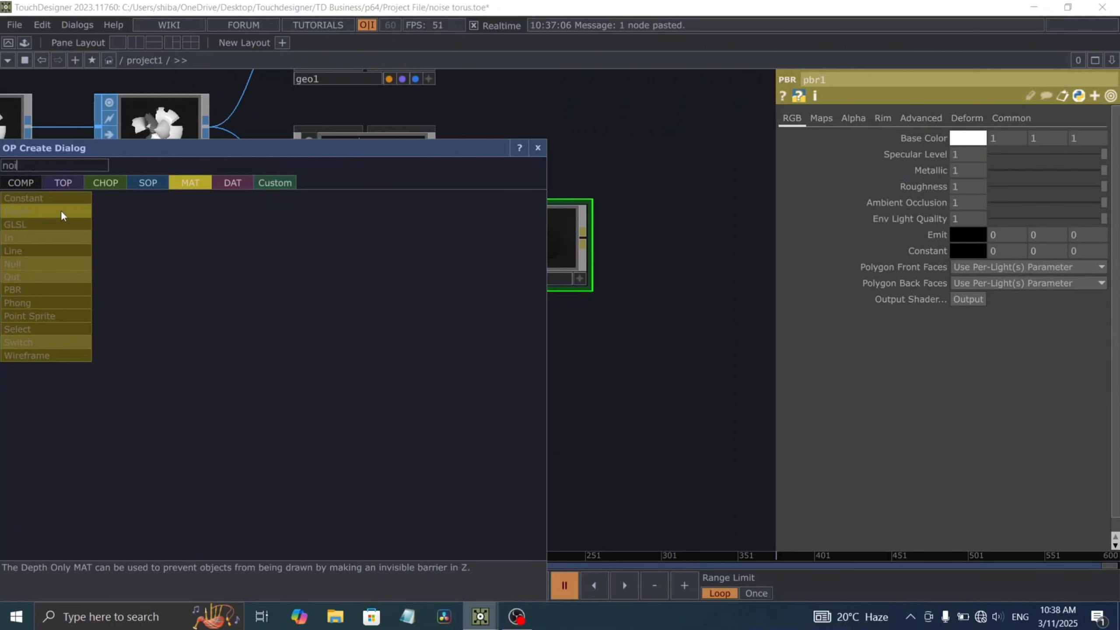
{"action": "left_click", "coordinate": [65, 182]}
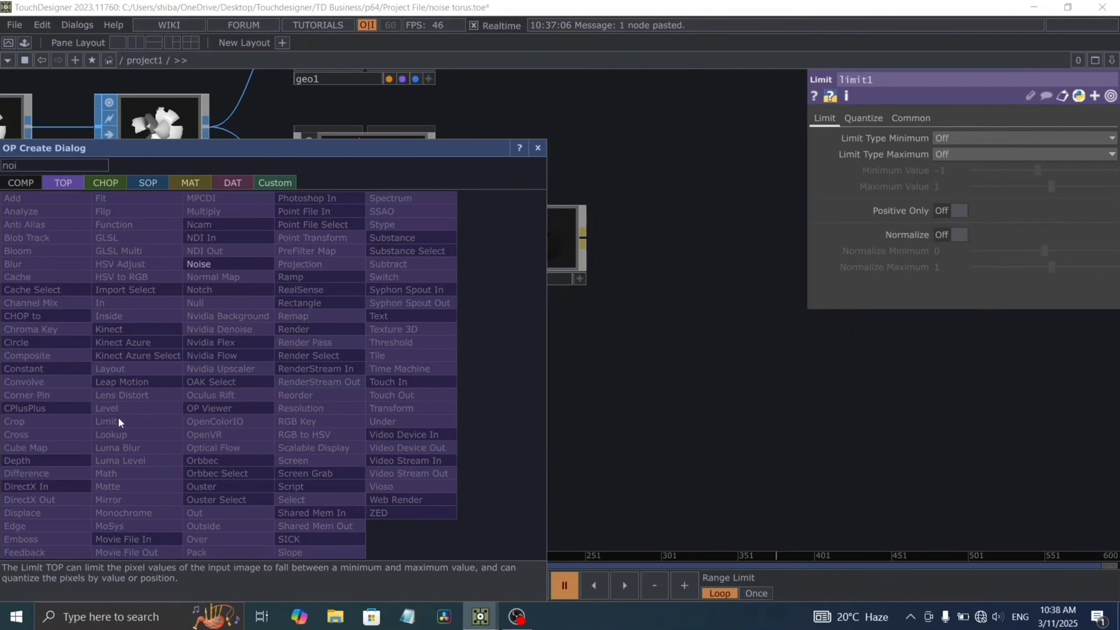
{"action": "left_click", "coordinate": [537, 148]}
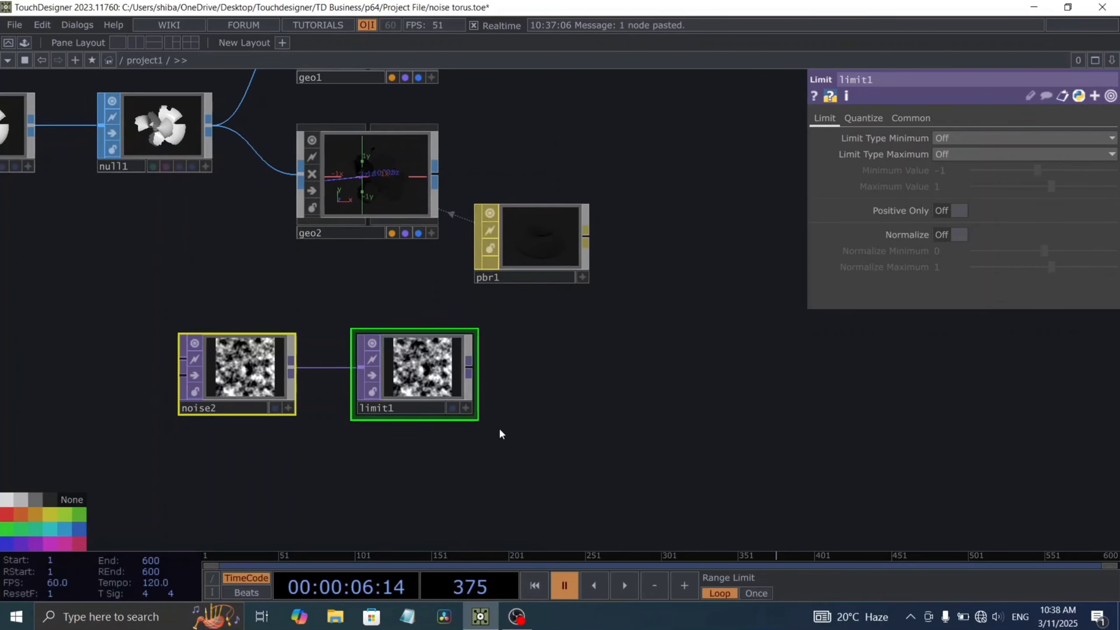
{"action": "left_click_drag", "start_coordinate": [224, 338], "coordinate": [119, 430]}
{"action": "left_click", "coordinate": [260, 353]}
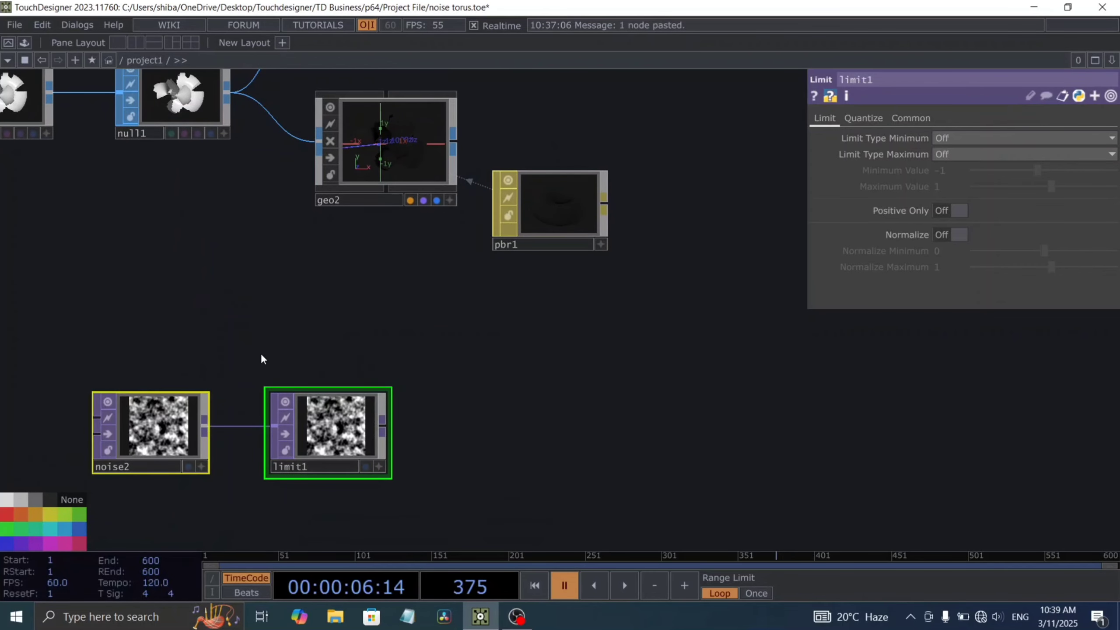
{"action": "left_click_drag", "start_coordinate": [355, 301], "coordinate": [460, 222]}
Step: Set noise2's period to 1.5 and its exponent to 0
{"action": "left_click", "coordinate": [261, 342]}
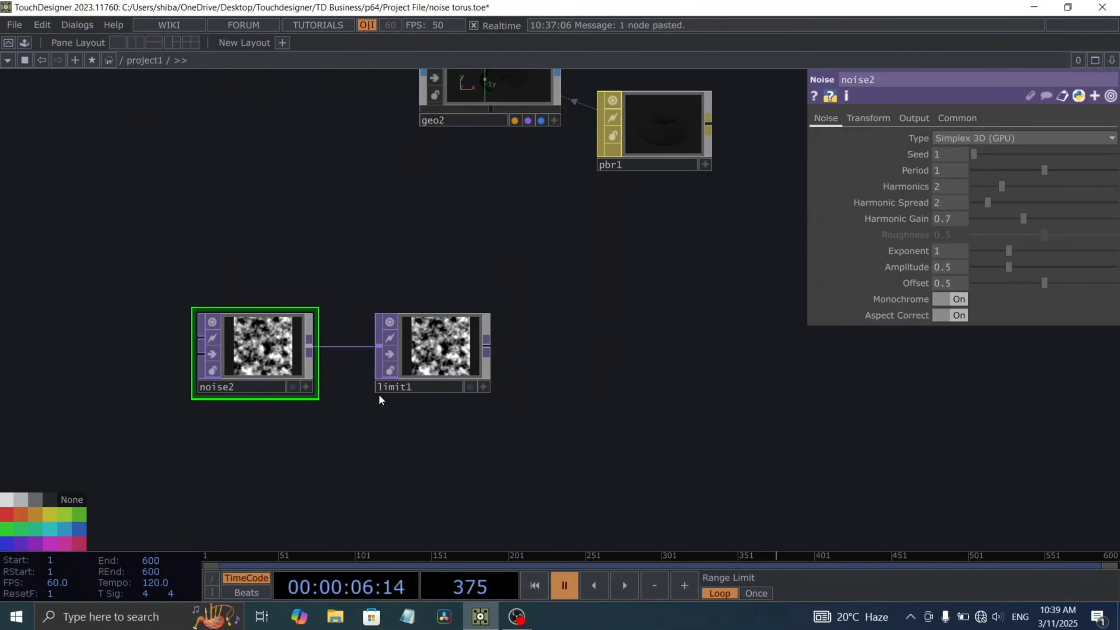
{"action": "left_click_drag", "start_coordinate": [476, 406], "coordinate": [497, 381]}
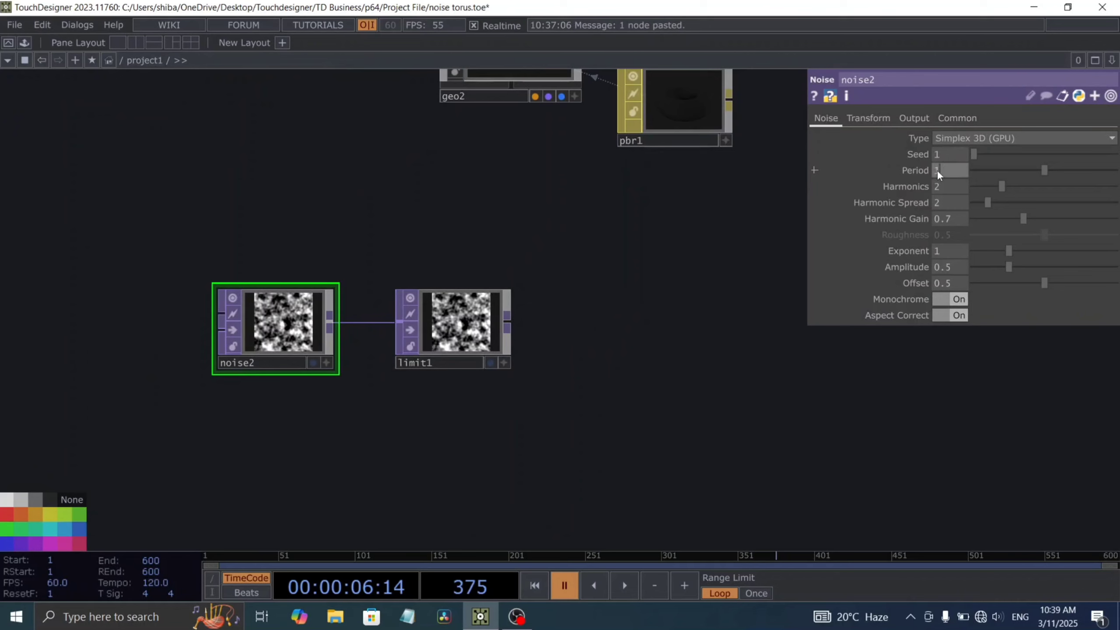
{"action": "type", "text": ".5"}
{"action": "key", "text": "Return"}
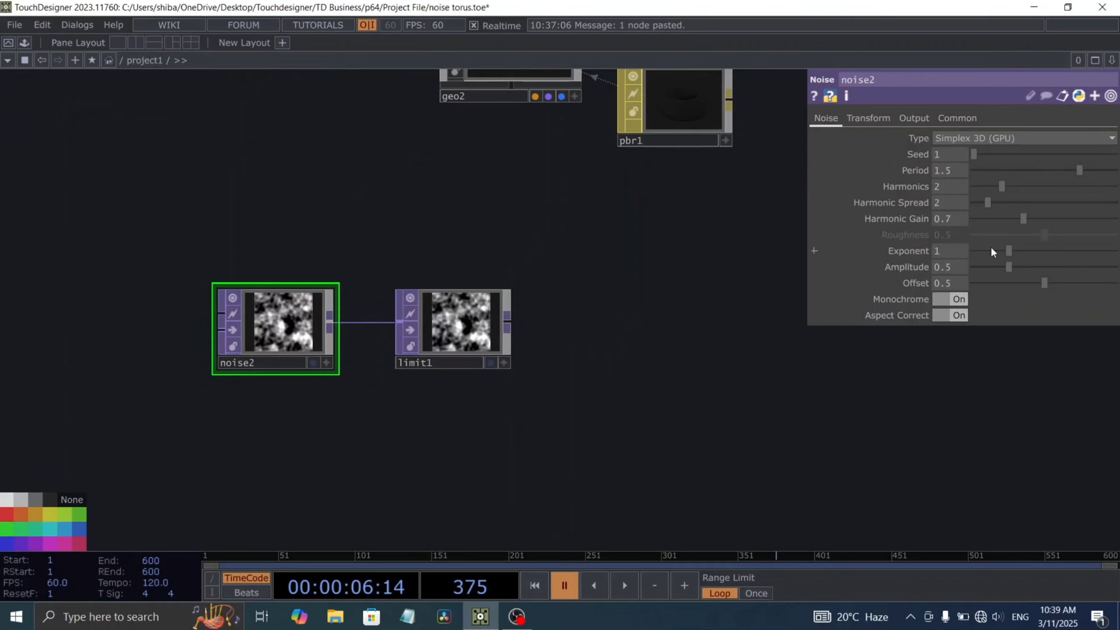
{"action": "left_click_drag", "start_coordinate": [991, 252], "coordinate": [898, 277]}
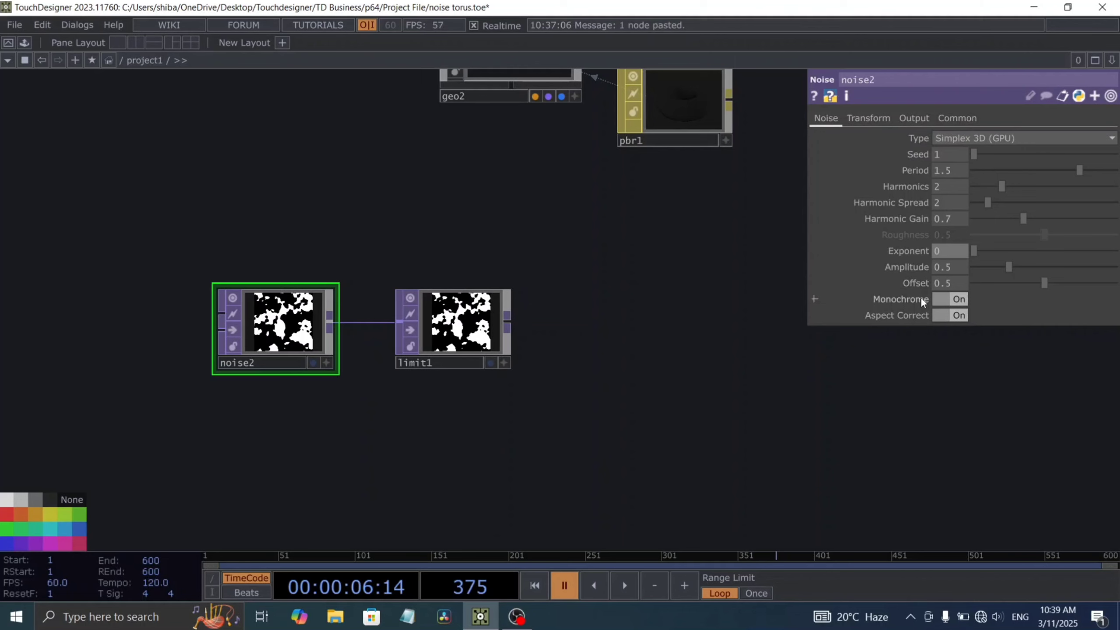
Step: Animate noise2 by setting its Z translate to the expression absTime.seconds*.1
{"action": "left_click", "coordinate": [868, 118]}
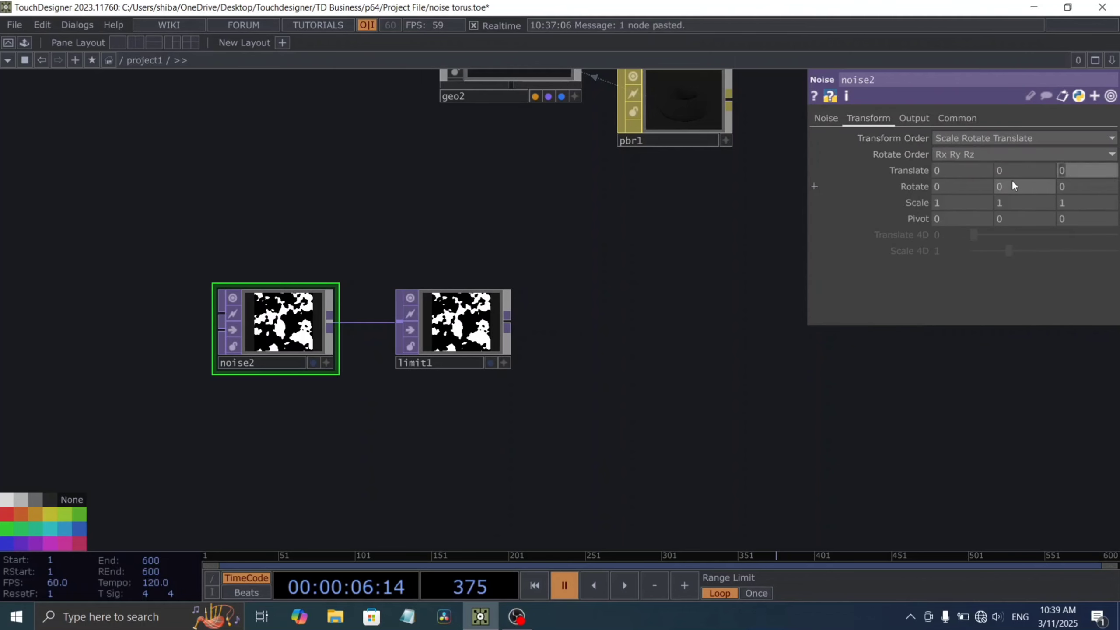
{"action": "type", "text": "absTime.seconds*"}
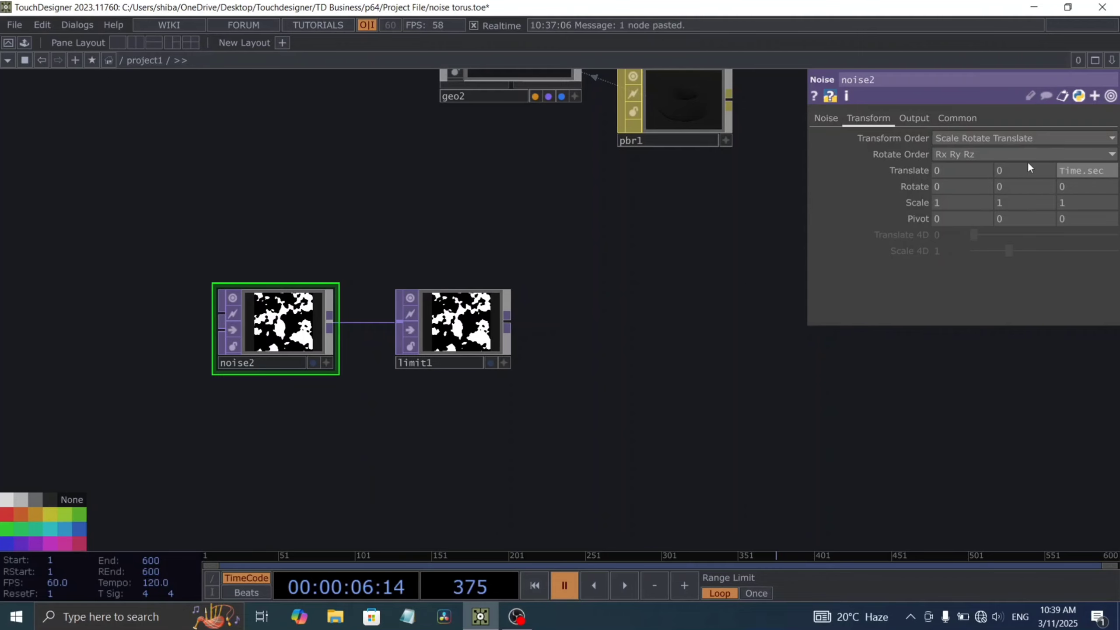
{"action": "type", "text": ".1"}
{"action": "key", "text": "Return"}
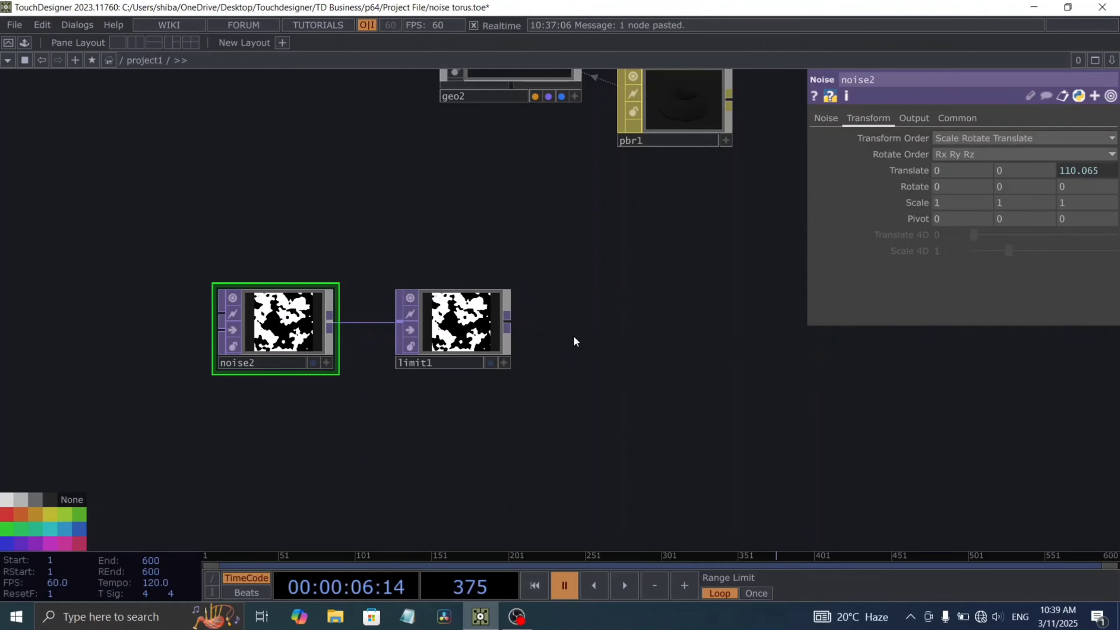
{"action": "scroll", "coordinate": [540, 339], "scroll_direction": "up", "scroll_amount": 5}
{"action": "scroll", "coordinate": [394, 340], "scroll_direction": "up", "scroll_amount": 2}
{"action": "left_click_drag", "start_coordinate": [656, 363], "coordinate": [749, 349]}
{"action": "scroll", "coordinate": [556, 342], "scroll_direction": "down", "scroll_amount": 5}
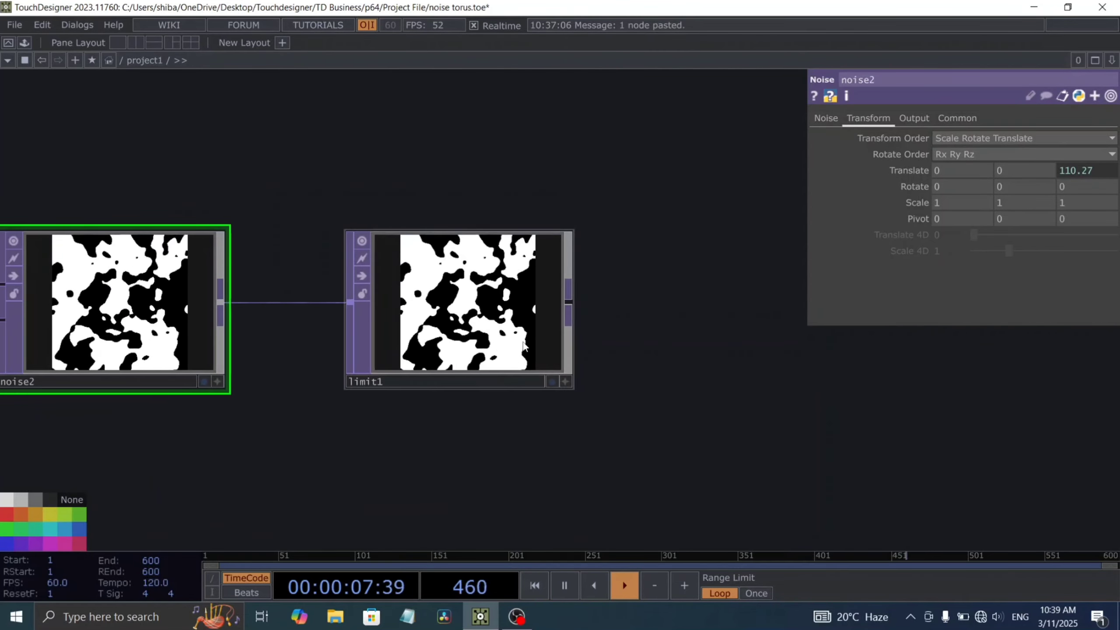
Step: Set limit1's Quantize Position to Ceiling and check the blocky pattern while it plays
{"action": "left_click", "coordinate": [476, 328]}
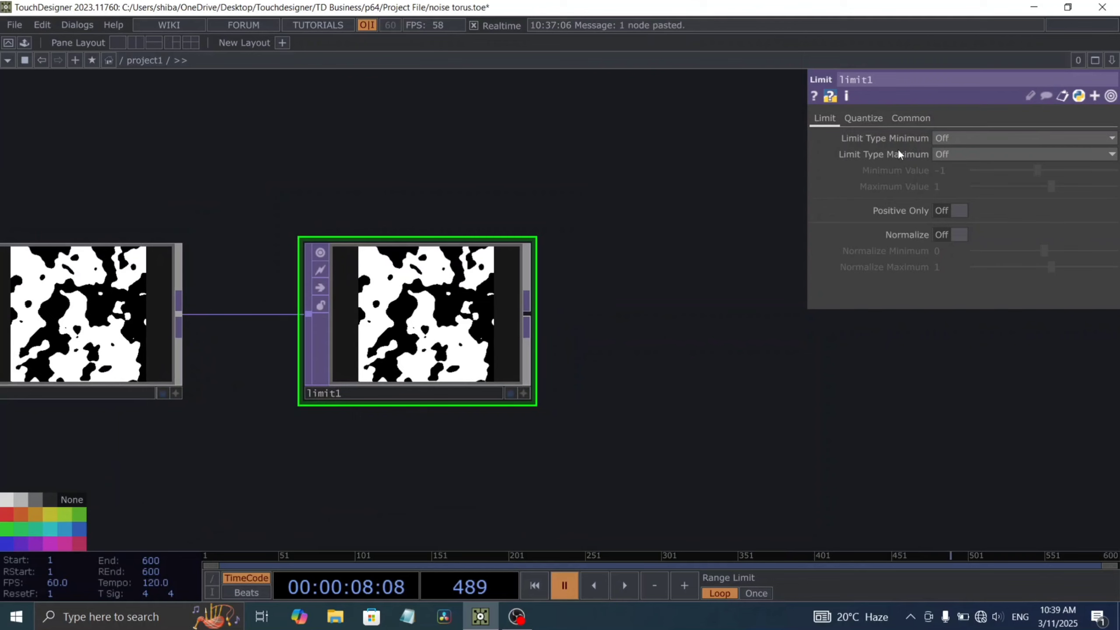
{"action": "left_click", "coordinate": [864, 118]}
{"action": "left_click", "coordinate": [948, 197]}
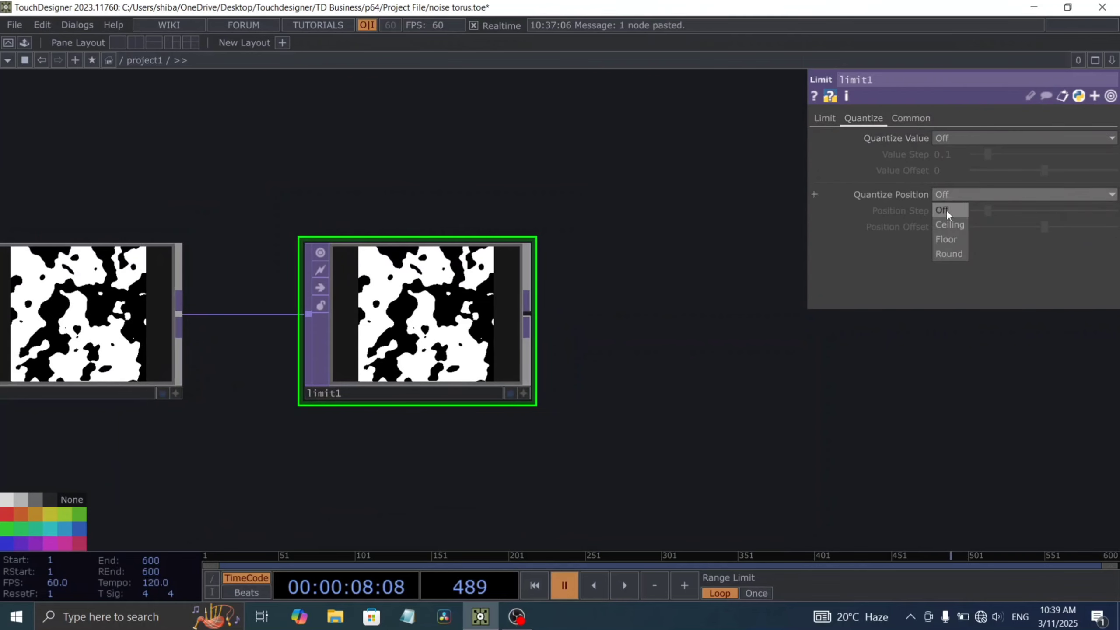
{"action": "left_click", "coordinate": [950, 222]}
{"action": "left_click_drag", "start_coordinate": [498, 370], "coordinate": [396, 373]}
{"action": "scroll", "coordinate": [304, 355], "scroll_direction": "up", "scroll_amount": 3}
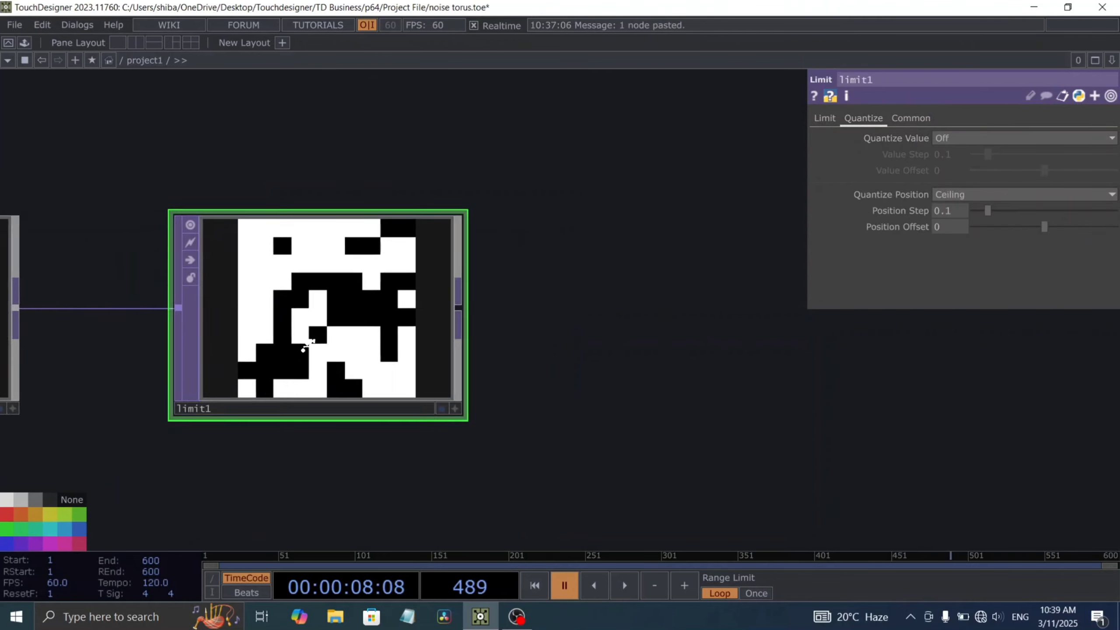
{"action": "scroll", "coordinate": [324, 317], "scroll_direction": "down", "scroll_amount": 3}
{"action": "scroll", "coordinate": [450, 370], "scroll_direction": "down", "scroll_amount": 4}
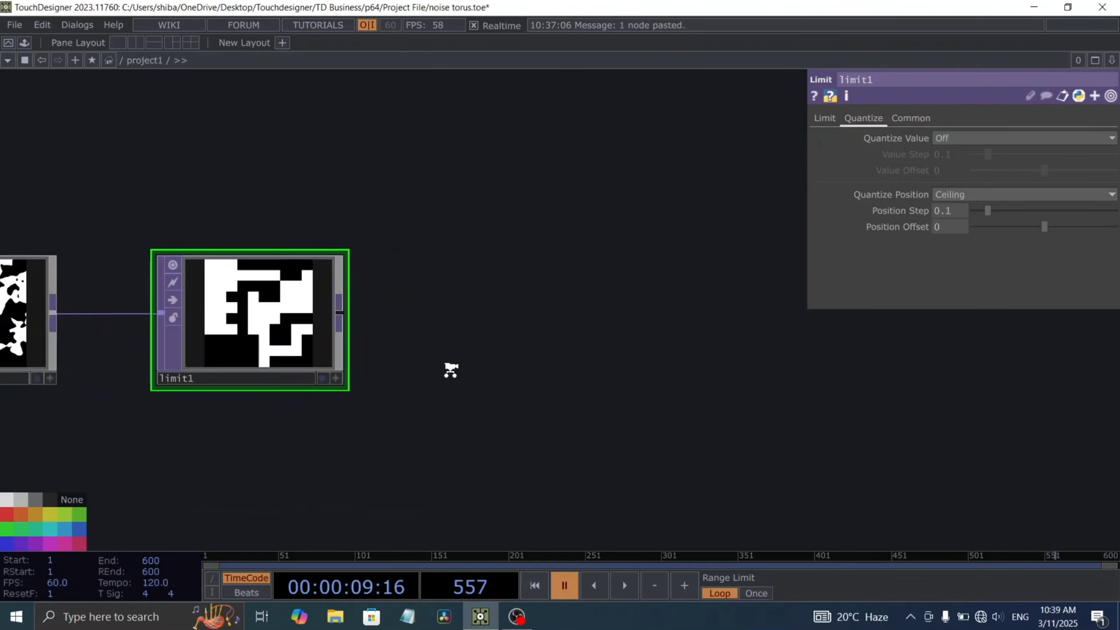
{"action": "left_click_drag", "start_coordinate": [323, 385], "coordinate": [377, 315]}
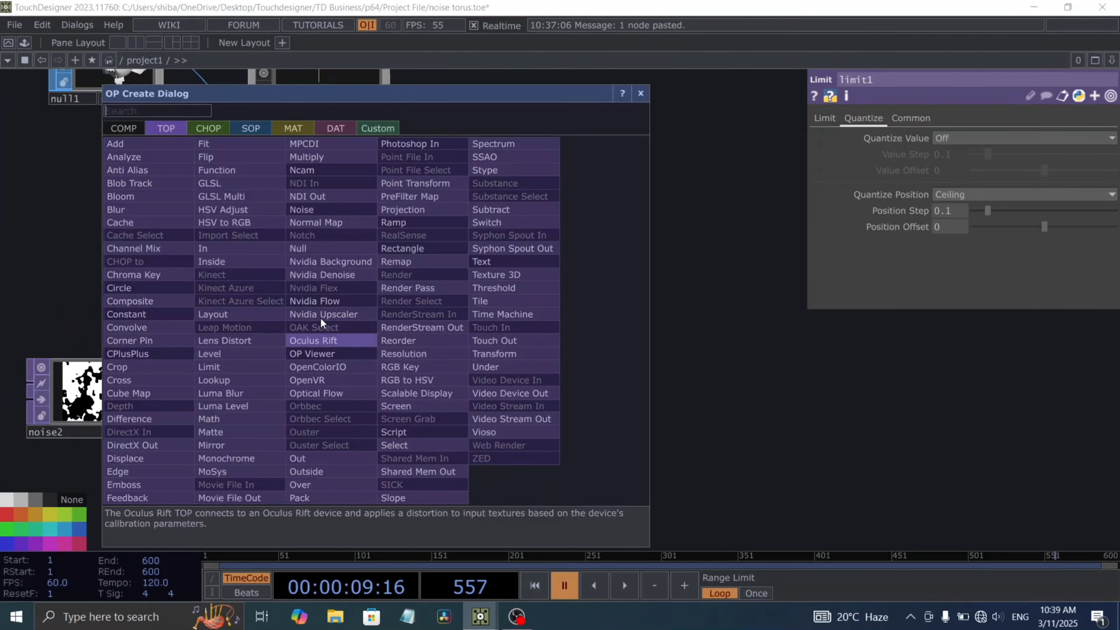
{"action": "left_click", "coordinate": [307, 210]}
{"action": "left_click", "coordinate": [389, 264]}
{"action": "right_click", "coordinate": [392, 268]}
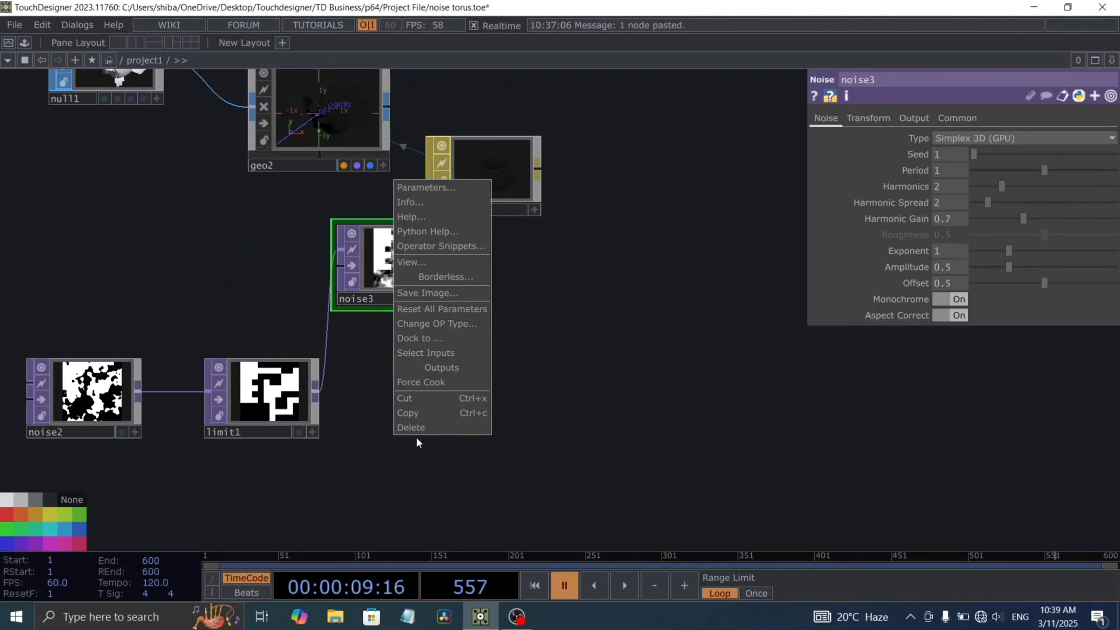
{"action": "left_click", "coordinate": [413, 427]}
Step: Add a Normal Map TOP between limit1 and pbr1 and feed it from limit1's output
{"action": "key", "text": "Tab"}
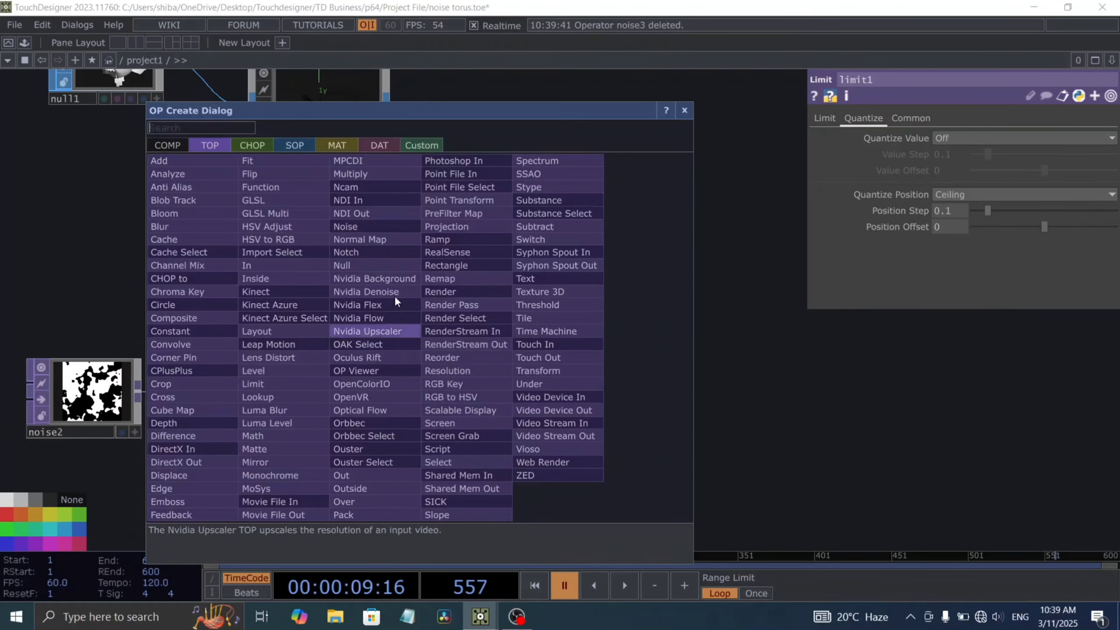
{"action": "left_click", "coordinate": [369, 237]}
{"action": "left_click", "coordinate": [434, 333]}
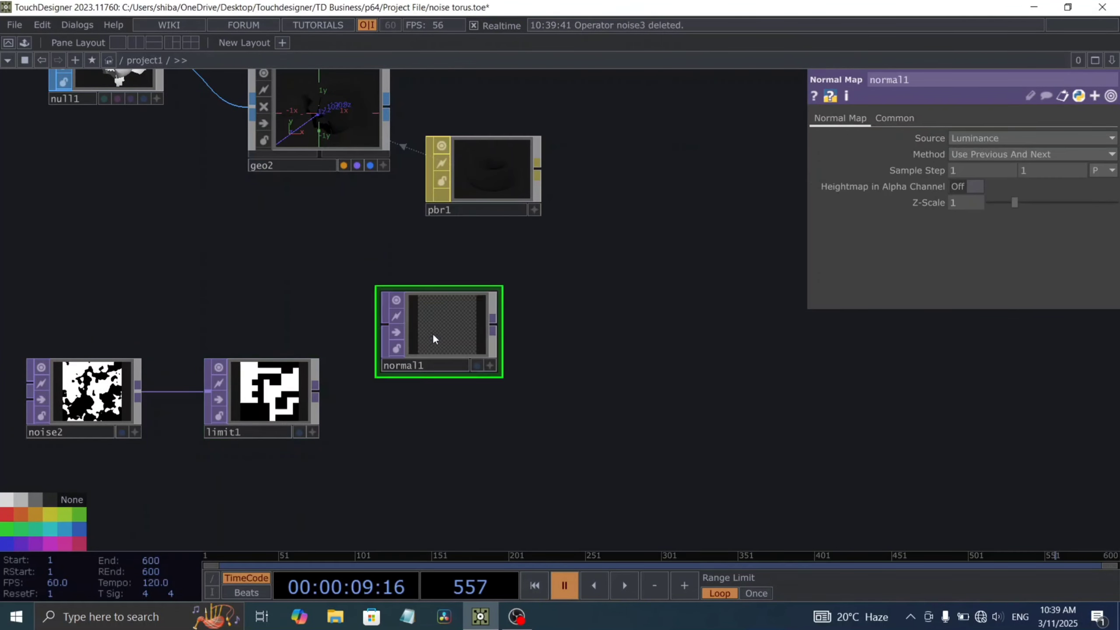
{"action": "left_click_drag", "start_coordinate": [315, 390], "coordinate": [381, 336]}
{"action": "scroll", "coordinate": [457, 422], "scroll_direction": "right", "scroll_amount": 3}
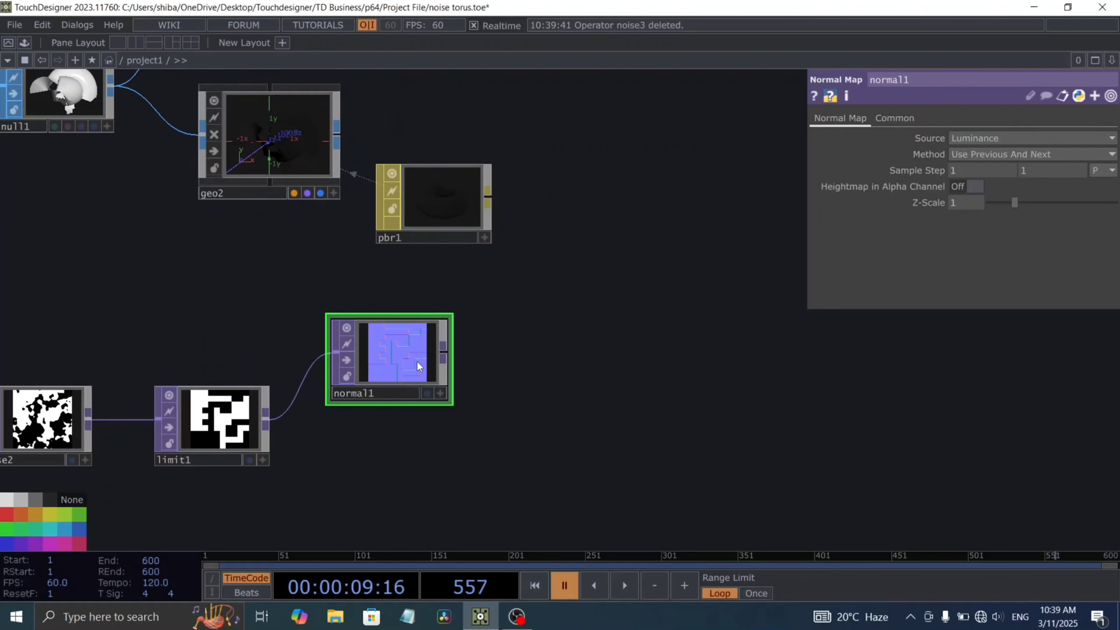
Step: Append a Null TOP to normal1 and rename it normal
{"action": "key", "text": "alt+shift+n"}
{"action": "left_click", "coordinate": [567, 362]}
{"action": "scroll", "coordinate": [614, 415], "scroll_direction": "up", "scroll_amount": 2}
{"action": "left_click", "coordinate": [518, 389]}
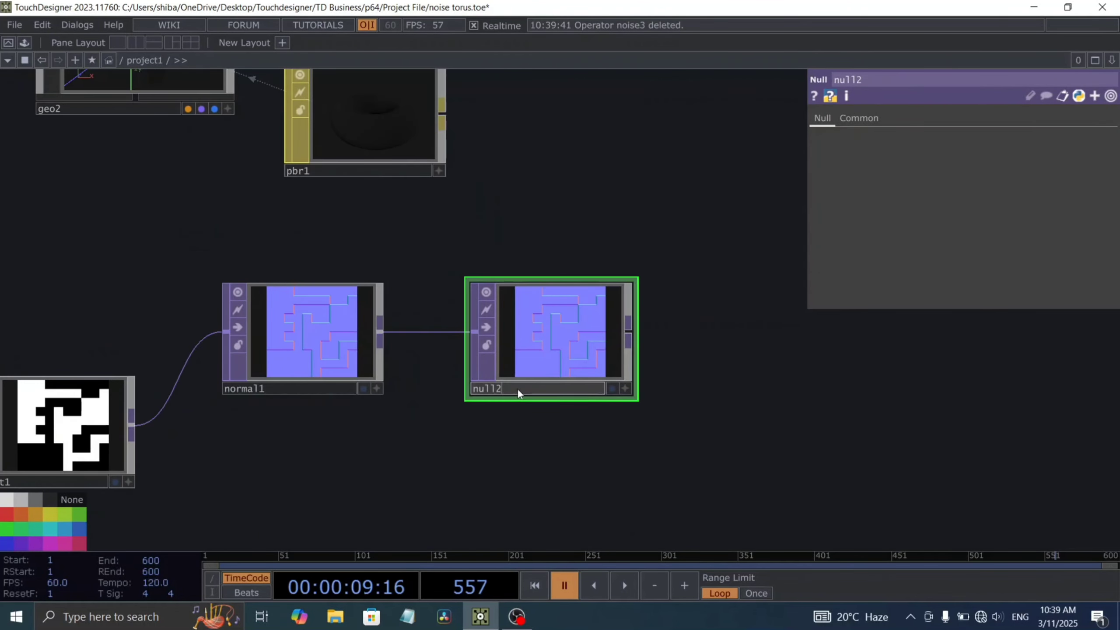
{"action": "type", "text": "n"}
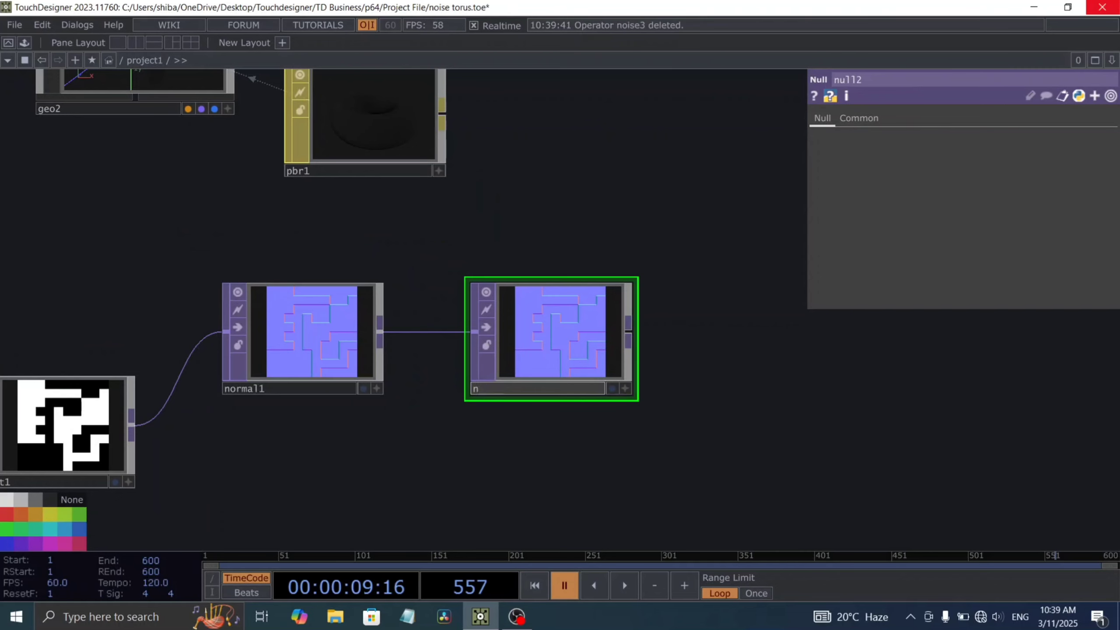
{"action": "type", "text": "ormal"}
{"action": "left_click_drag", "start_coordinate": [323, 441], "coordinate": [301, 349]}
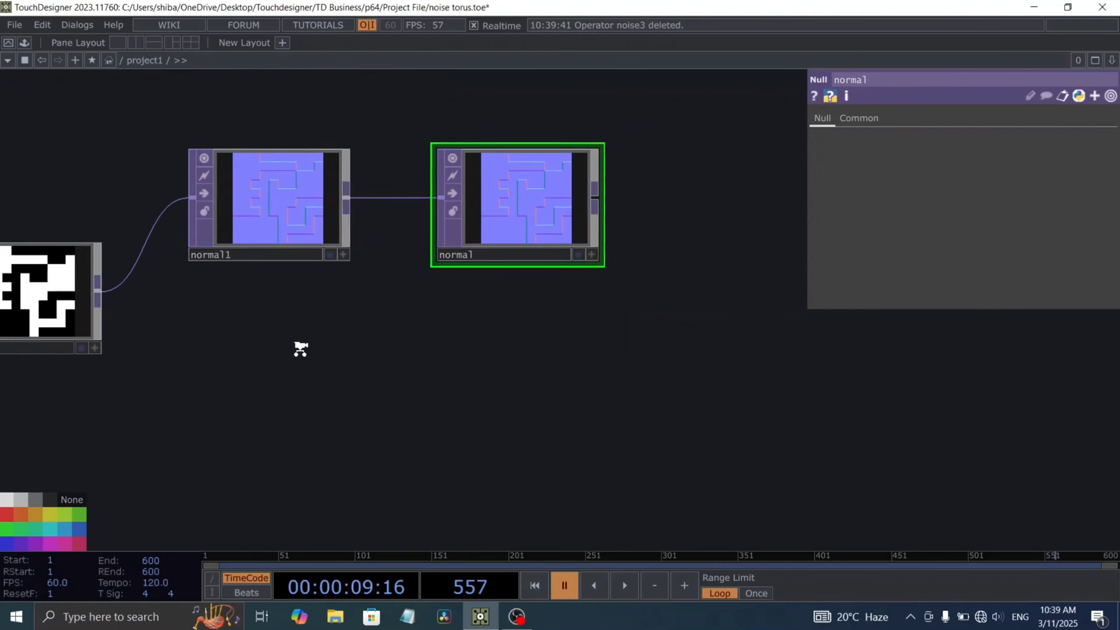
Step: Branch a second Null TOP off limit1, placed below the normal null, and name it height
{"action": "scroll", "coordinate": [300, 349], "scroll_direction": "down", "scroll_amount": 2}
{"action": "left_click", "coordinate": [111, 337]}
{"action": "key", "text": "ctrl+shift+n"}
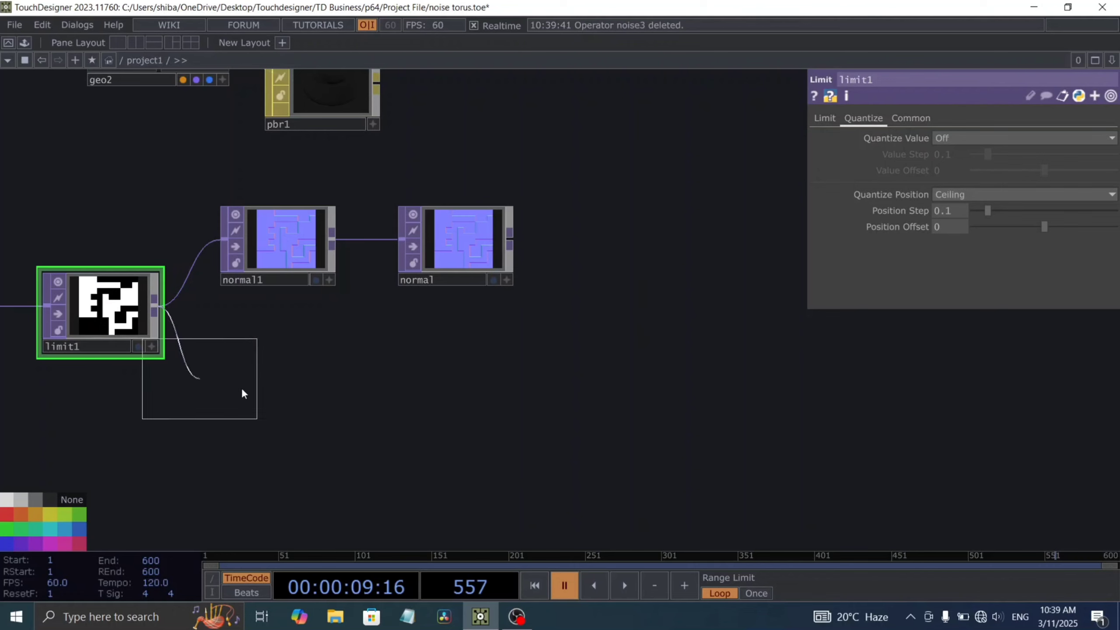
{"action": "left_click", "coordinate": [457, 378]}
{"action": "scroll", "coordinate": [441, 419], "scroll_direction": "up", "scroll_amount": 2}
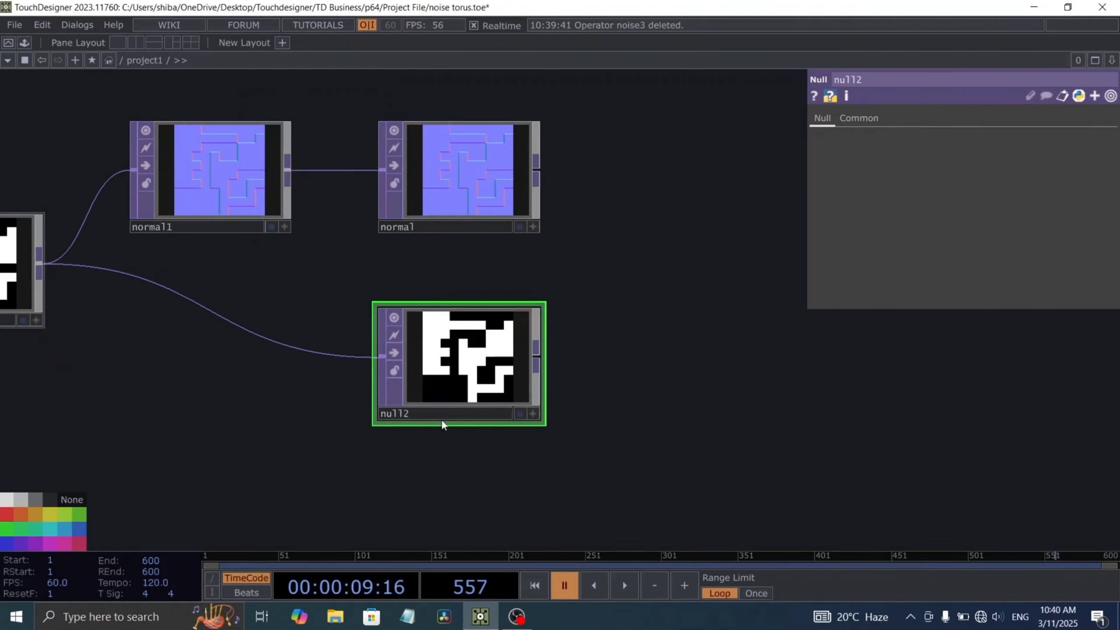
{"action": "left_click", "coordinate": [395, 414]}
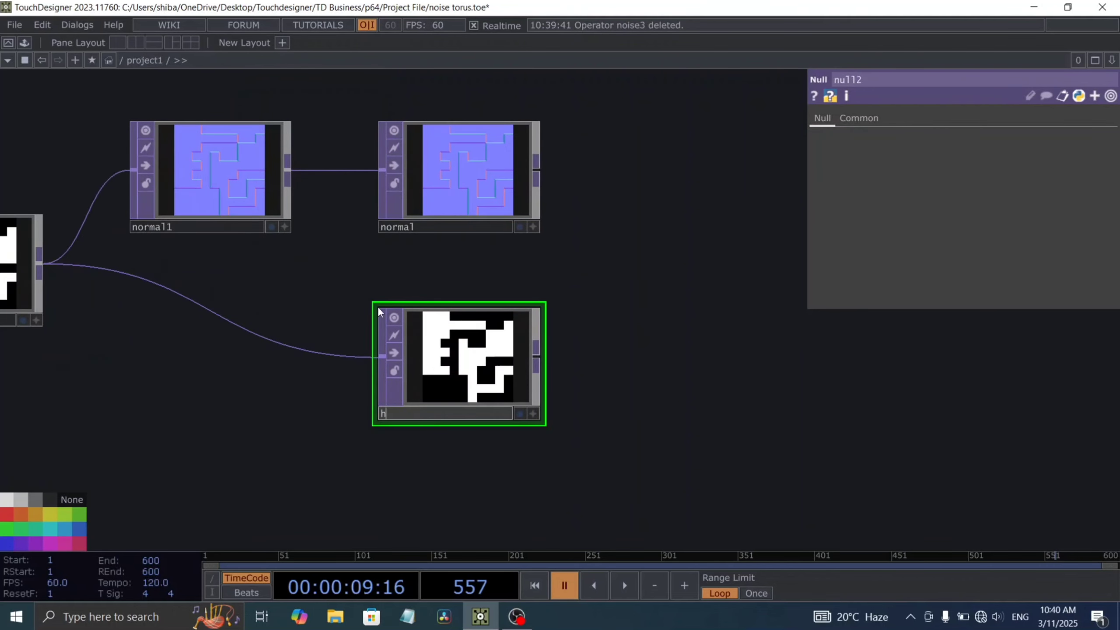
{"action": "type", "text": "height"}
{"action": "key", "text": "Return"}
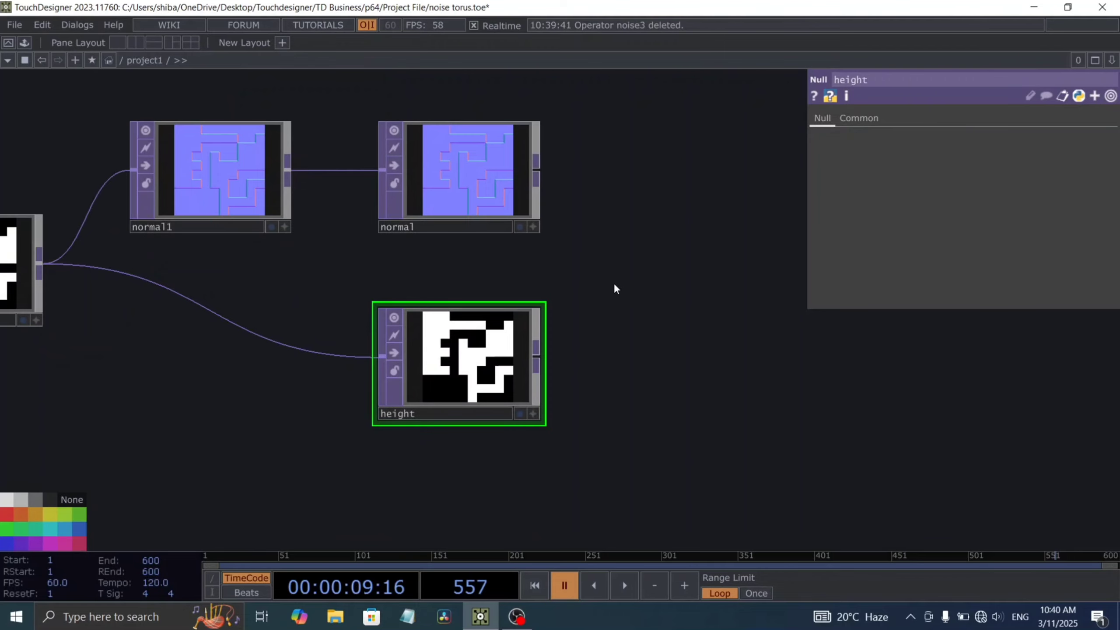
Step: Assign the normal null as pbr1's Normal Map (Bump)
{"action": "scroll", "coordinate": [567, 300], "scroll_direction": "down", "scroll_amount": 3}
{"action": "left_click_drag", "start_coordinate": [435, 165], "coordinate": [417, 232]}
{"action": "left_click", "coordinate": [412, 189]}
{"action": "scroll", "coordinate": [485, 225], "scroll_direction": "up", "scroll_amount": 2}
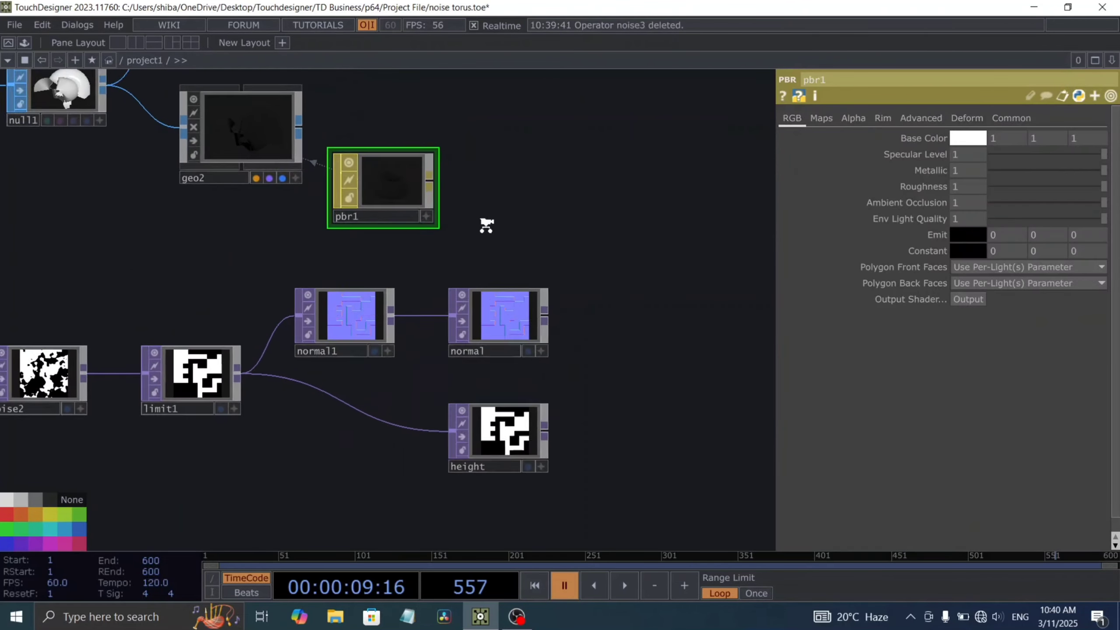
{"action": "left_click", "coordinate": [821, 118]}
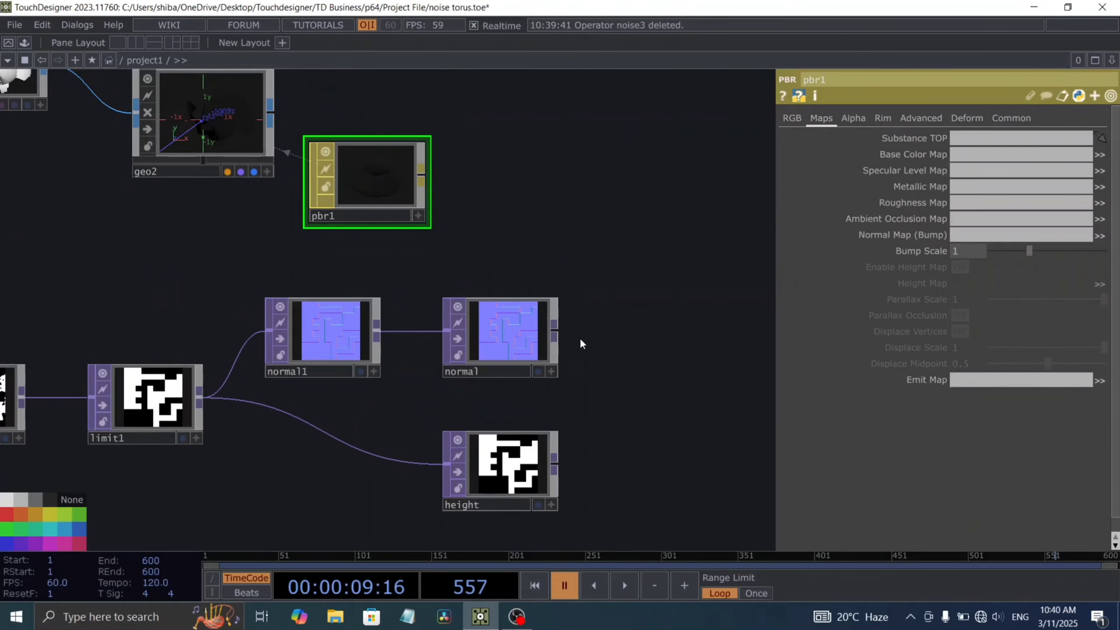
{"action": "scroll", "coordinate": [549, 325], "scroll_direction": "up", "scroll_amount": 3}
{"action": "left_click_drag", "start_coordinate": [470, 302], "coordinate": [969, 235]}
Step: Enable pbr1's height map, assign the height null to it, and turn on Displace Vertices
{"action": "left_click", "coordinate": [962, 267]}
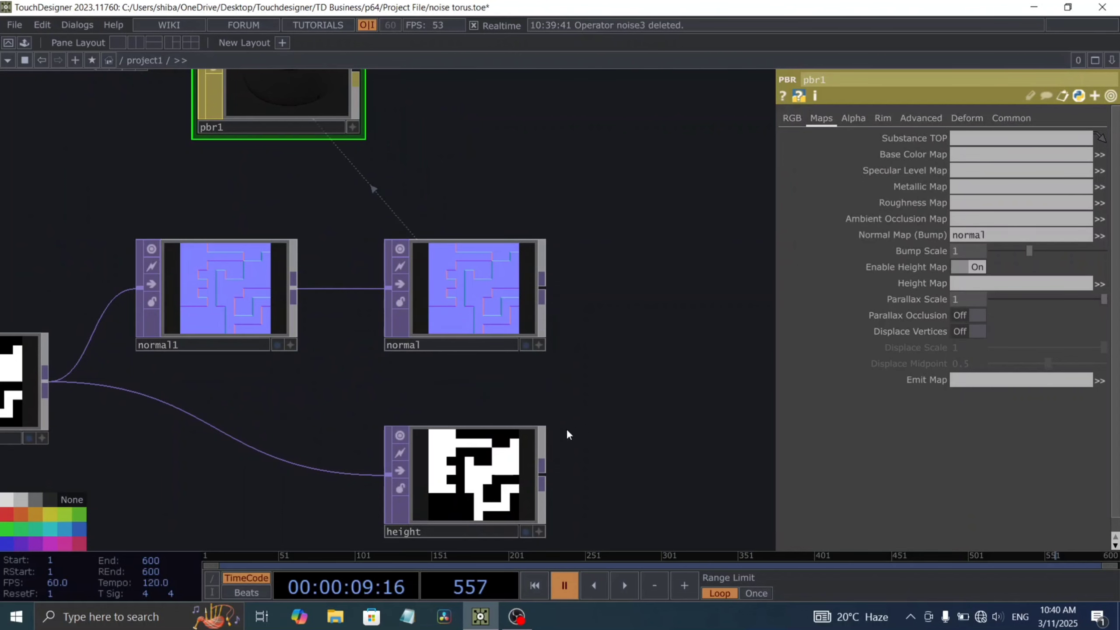
{"action": "left_click_drag", "start_coordinate": [474, 474], "coordinate": [979, 283]}
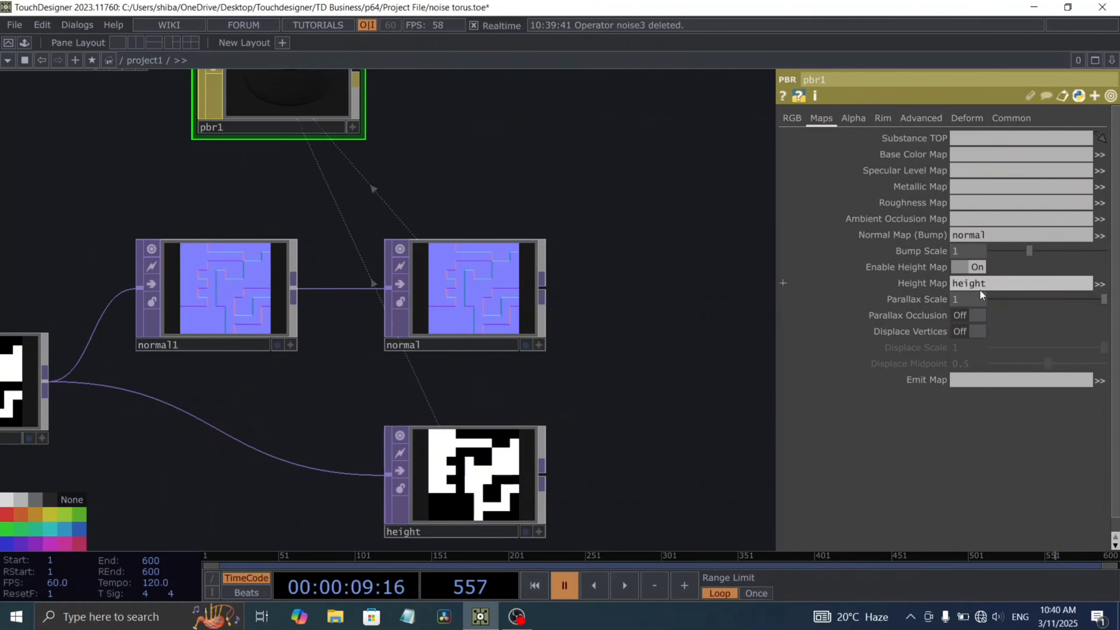
{"action": "left_click", "coordinate": [974, 329]}
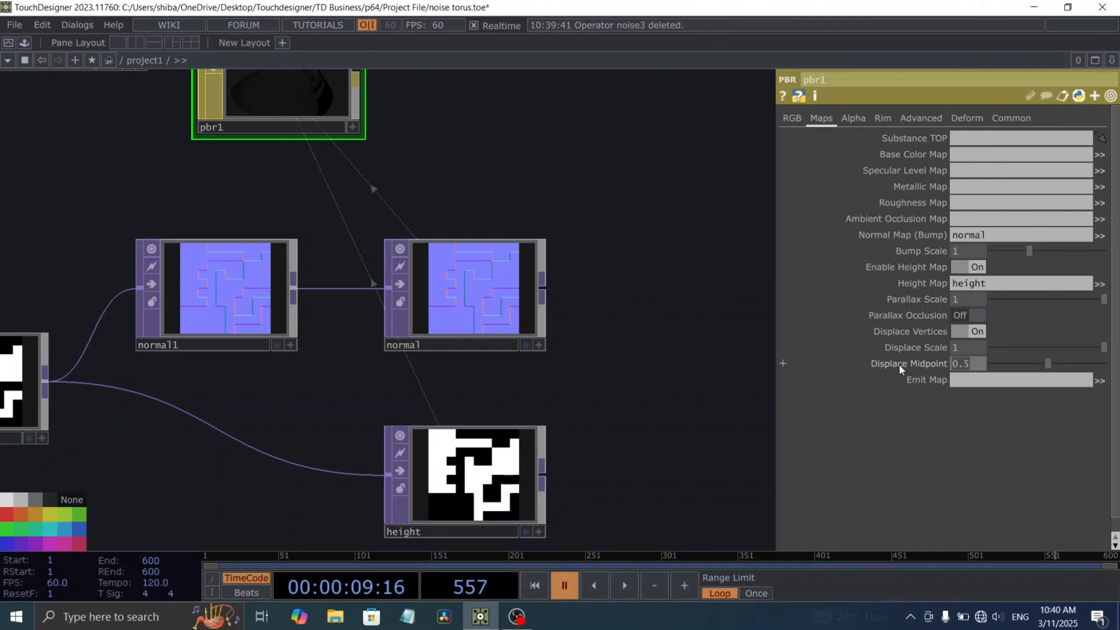
Step: Set pbr1's Displace Scale to 0.01
{"action": "left_click_drag", "start_coordinate": [959, 348], "coordinate": [890, 346]}
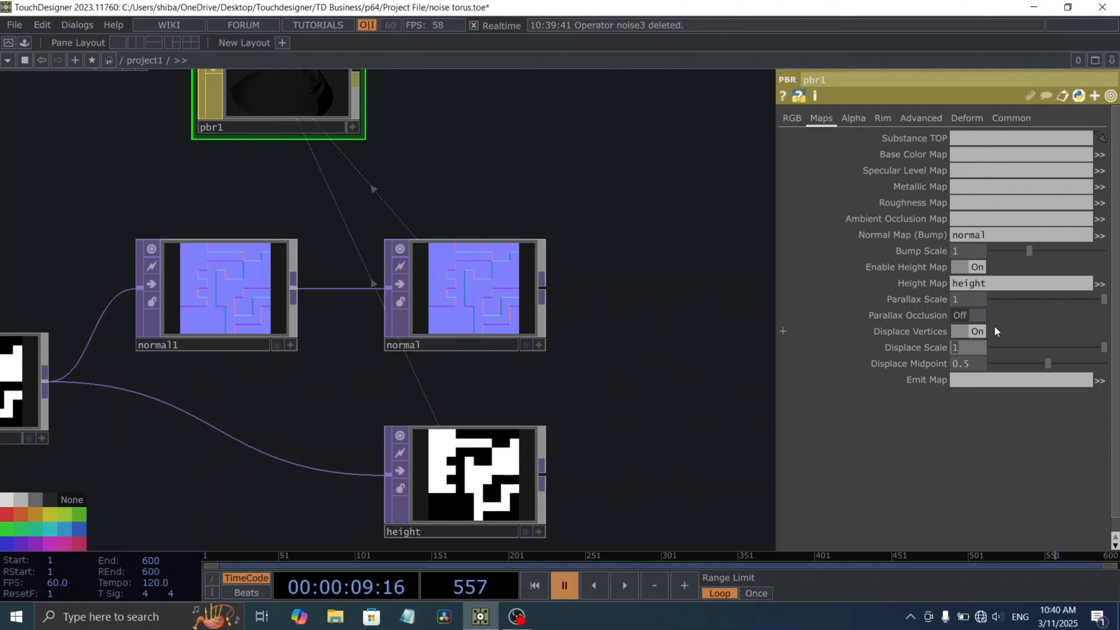
{"action": "type", "text": ".01"}
{"action": "left_click", "coordinate": [652, 349]}
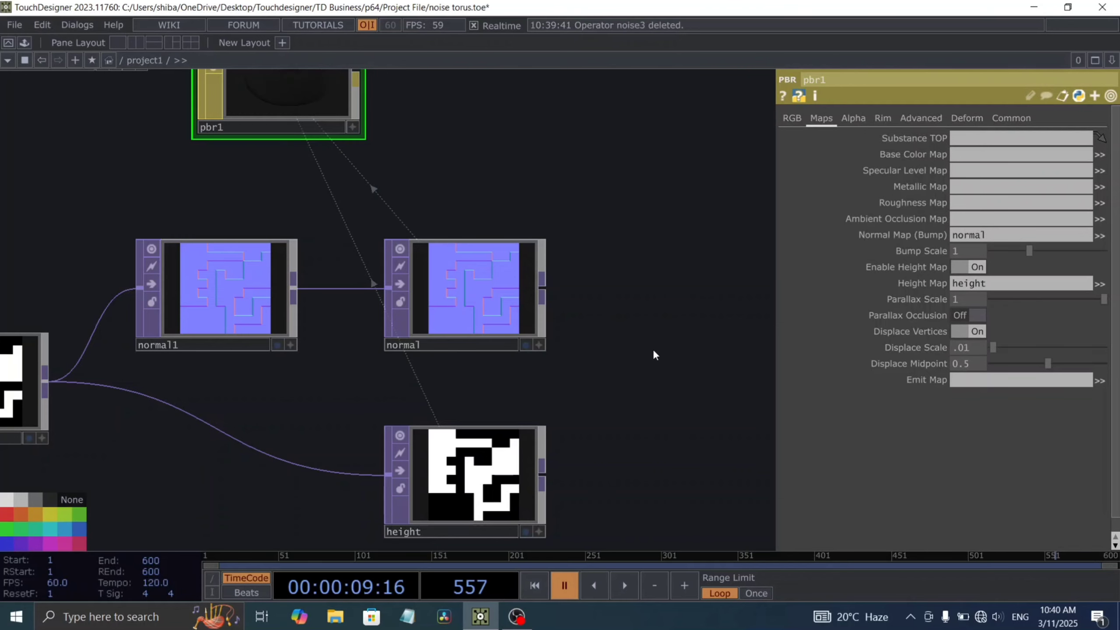
Step: Set pbr1's Emit color to dark magenta (red 0.5, green 0, blue 0.2764)
{"action": "left_click_drag", "start_coordinate": [620, 371], "coordinate": [625, 490]}
{"action": "left_click_drag", "start_coordinate": [586, 289], "coordinate": [604, 384]}
{"action": "key", "text": "space"}
{"action": "scroll", "coordinate": [403, 346], "scroll_direction": "up", "scroll_amount": 4}
{"action": "key", "text": "space"}
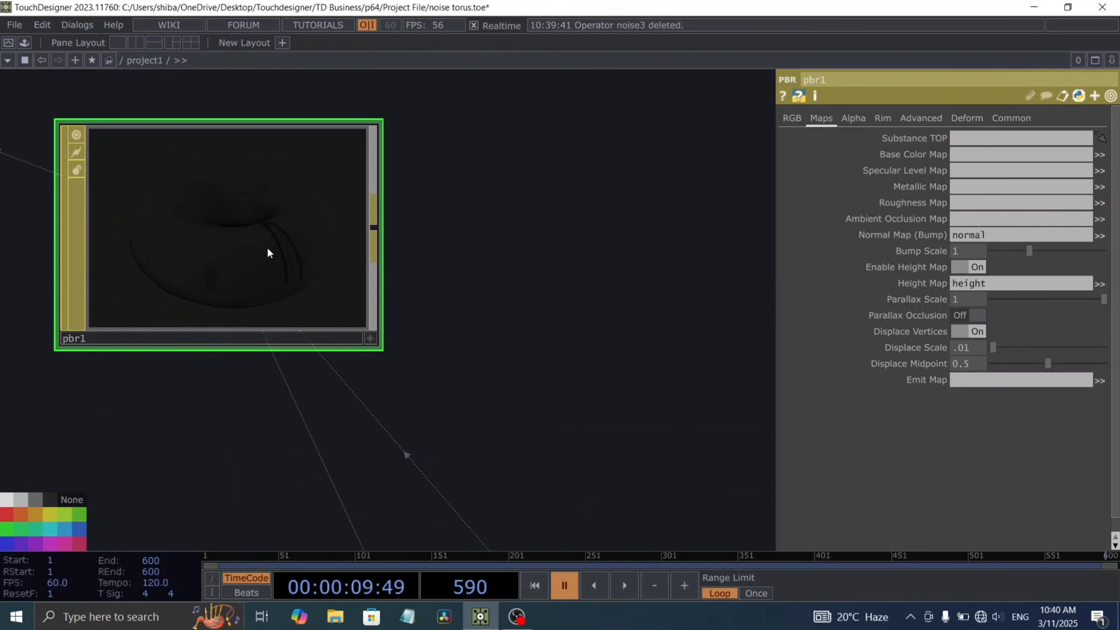
{"action": "left_click", "coordinate": [791, 118]}
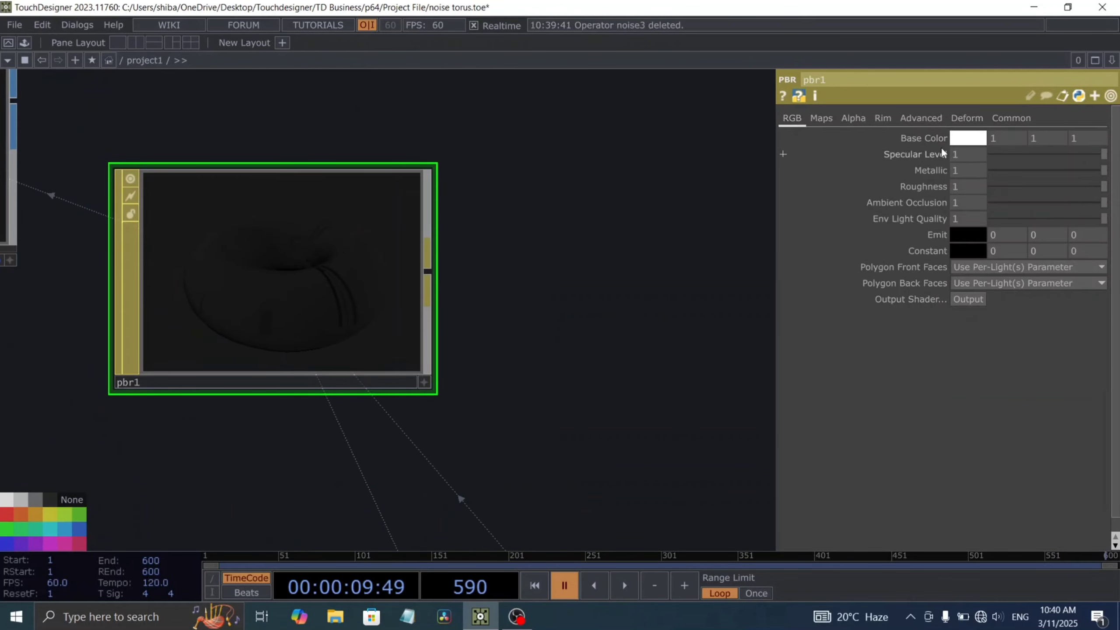
{"action": "left_click", "coordinate": [955, 239]}
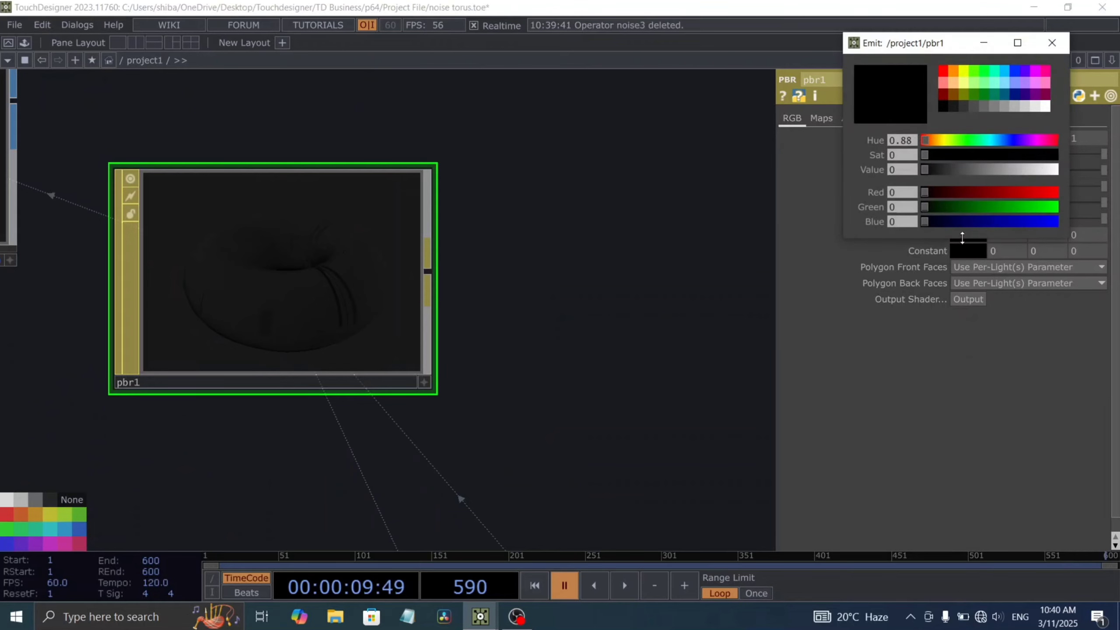
{"action": "left_click", "coordinate": [1045, 94]}
Step: Play the timeline and examine the displaced magenta geometry in geo2's viewer
{"action": "key", "text": "space"}
{"action": "left_click_drag", "start_coordinate": [606, 290], "coordinate": [589, 324]}
{"action": "scroll", "coordinate": [585, 303], "scroll_direction": "down", "scroll_amount": 8}
{"action": "scroll", "coordinate": [457, 283], "scroll_direction": "up", "scroll_amount": 4}
{"action": "scroll", "coordinate": [459, 285], "scroll_direction": "up", "scroll_amount": 10}
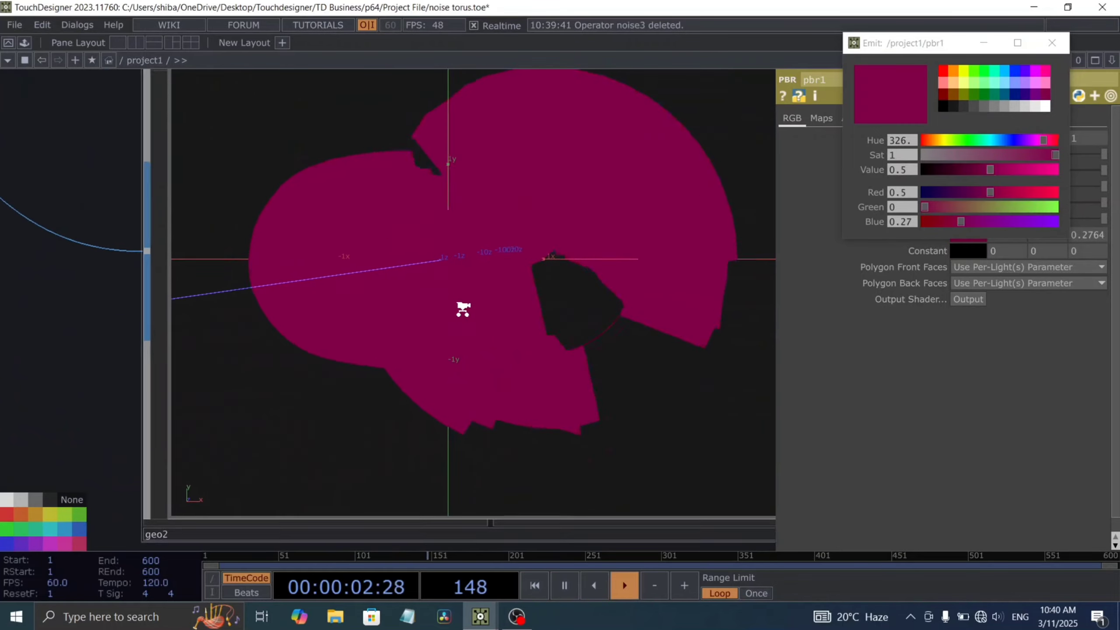
{"action": "scroll", "coordinate": [455, 296], "scroll_direction": "down", "scroll_amount": 6}
{"action": "scroll", "coordinate": [471, 300], "scroll_direction": "down", "scroll_amount": 3}
{"action": "key", "text": "space"}
Step: Add a Render TOP to the network beside geo1 and geo2
{"action": "left_click_drag", "start_coordinate": [688, 224], "coordinate": [438, 367]}
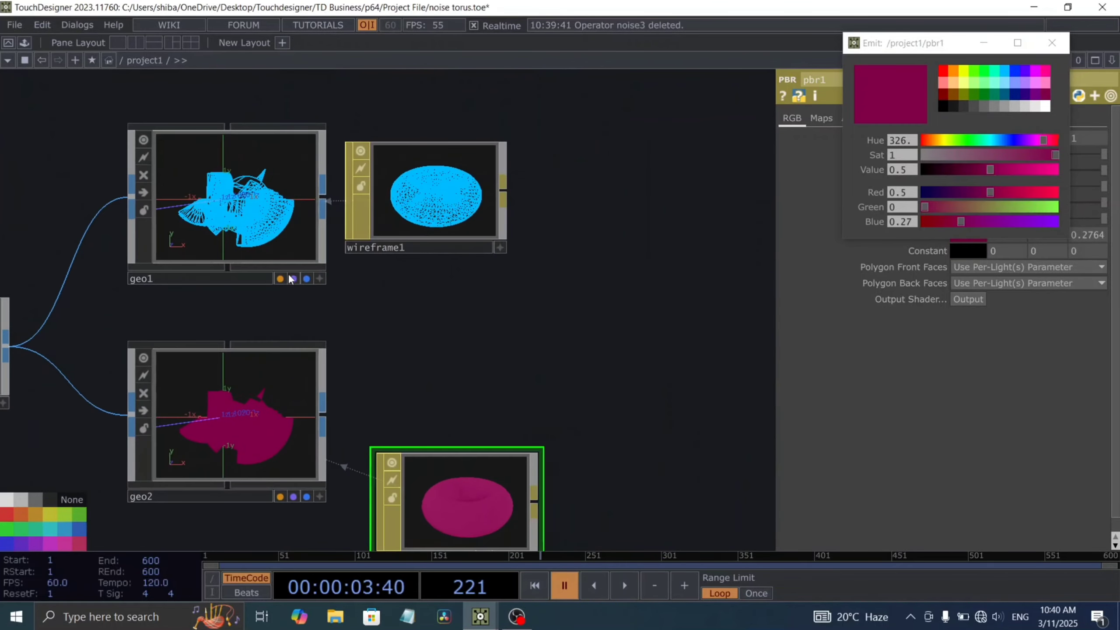
{"action": "scroll", "coordinate": [407, 331], "scroll_direction": "down", "scroll_amount": 5}
{"action": "left_click_drag", "start_coordinate": [543, 350], "coordinate": [377, 349]}
{"action": "key", "text": "Tab"}
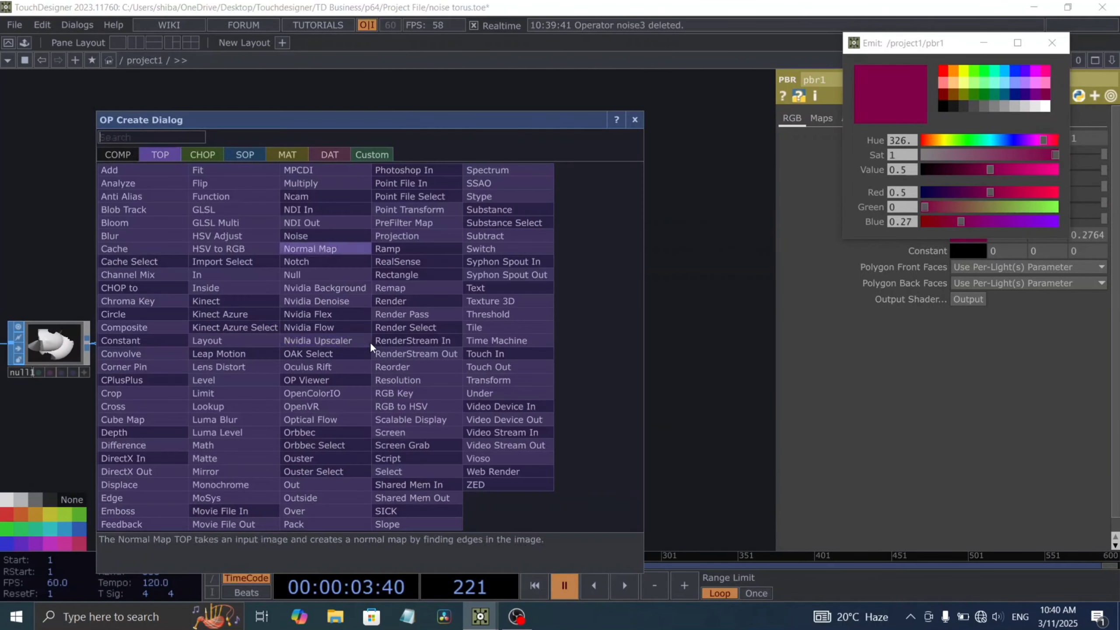
{"action": "left_click", "coordinate": [406, 275]}
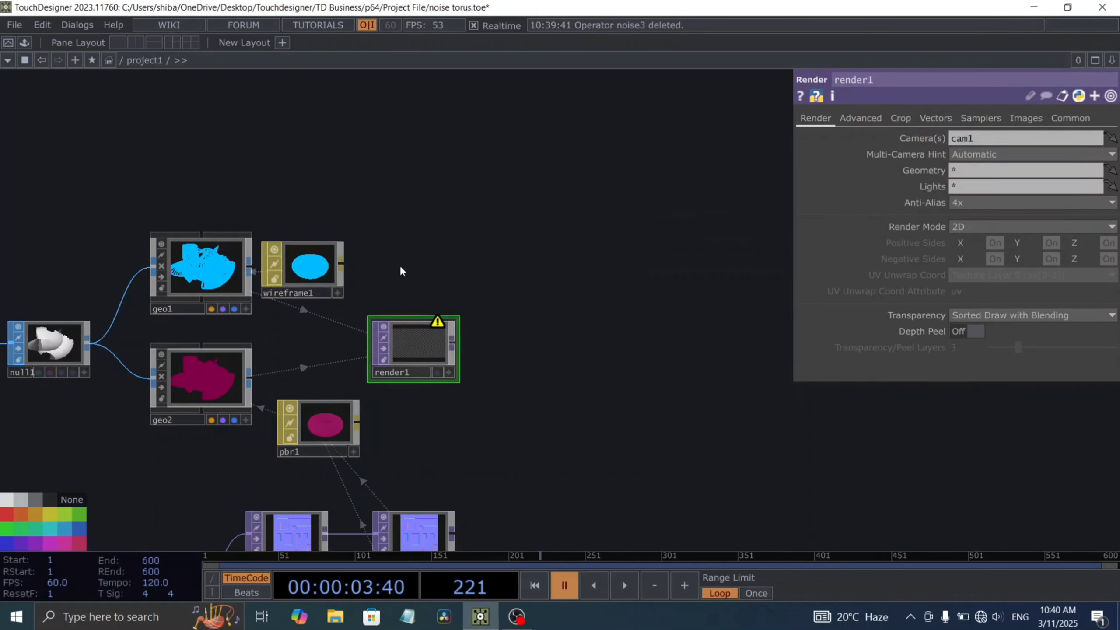
Step: Add a Camera COMP above geo1 so the Render TOP has a camera to render through
{"action": "scroll", "coordinate": [253, 216], "scroll_direction": "up", "scroll_amount": 2}
{"action": "key", "text": "Tab"}
{"action": "type", "text": "c"}
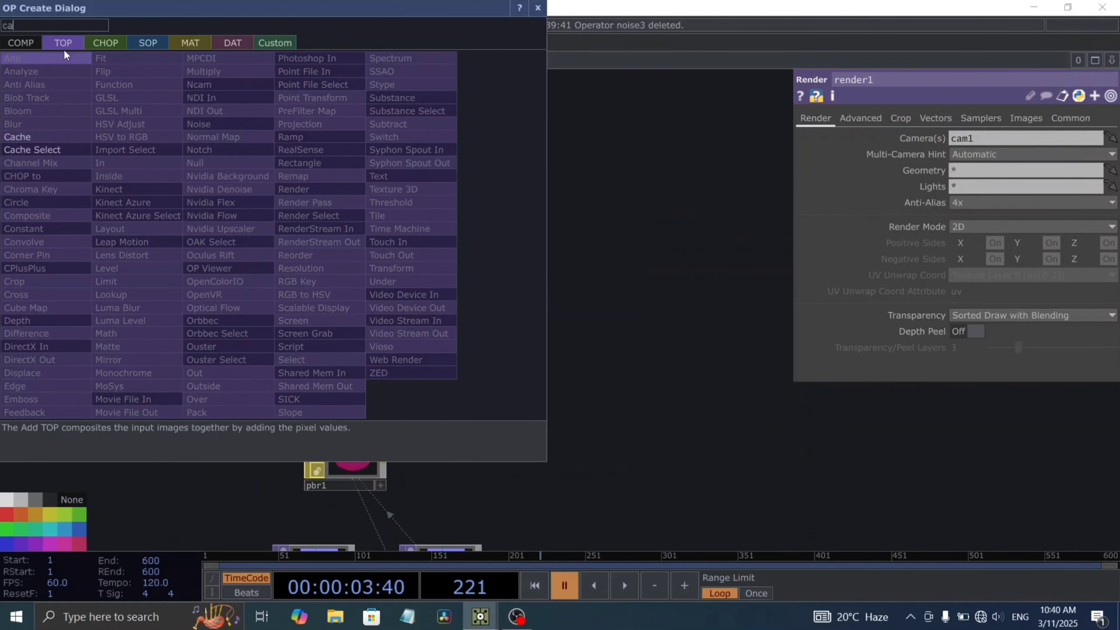
{"action": "left_click", "coordinate": [21, 41]}
{"action": "left_click", "coordinate": [36, 110]}
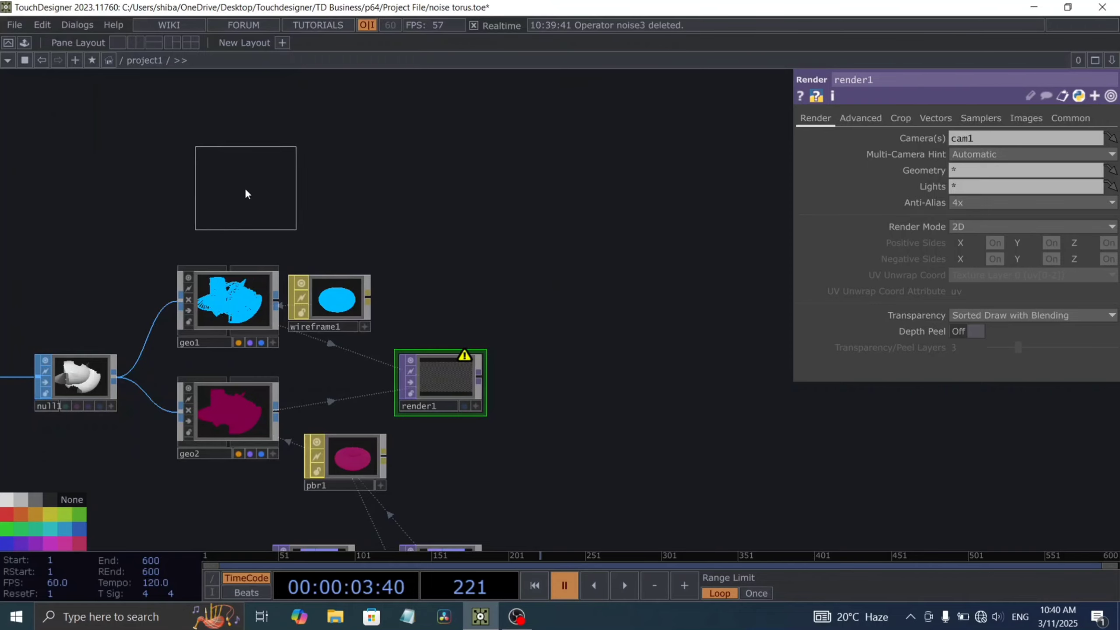
{"action": "left_click", "coordinate": [240, 194]}
{"action": "scroll", "coordinate": [232, 208], "scroll_direction": "up", "scroll_amount": 5}
{"action": "left_click_drag", "start_coordinate": [463, 273], "coordinate": [479, 299]}
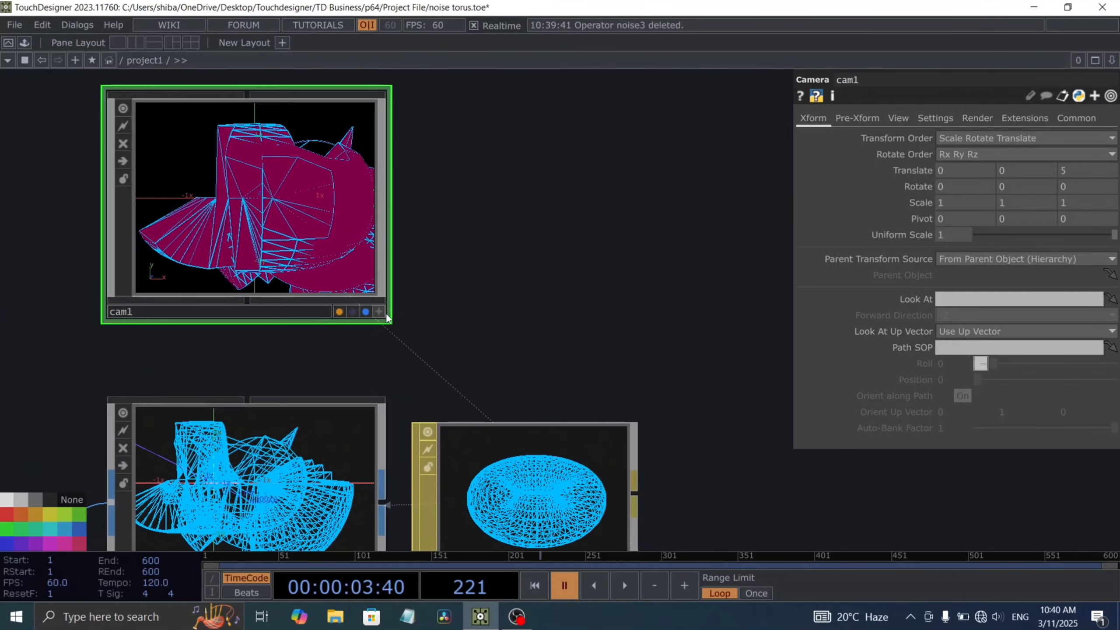
Step: Pull cam1 back to about 7.96 in Z and pan it to center the toruses in its view
{"action": "left_click", "coordinate": [378, 312]}
{"action": "scroll", "coordinate": [276, 239], "scroll_direction": "down", "scroll_amount": 4}
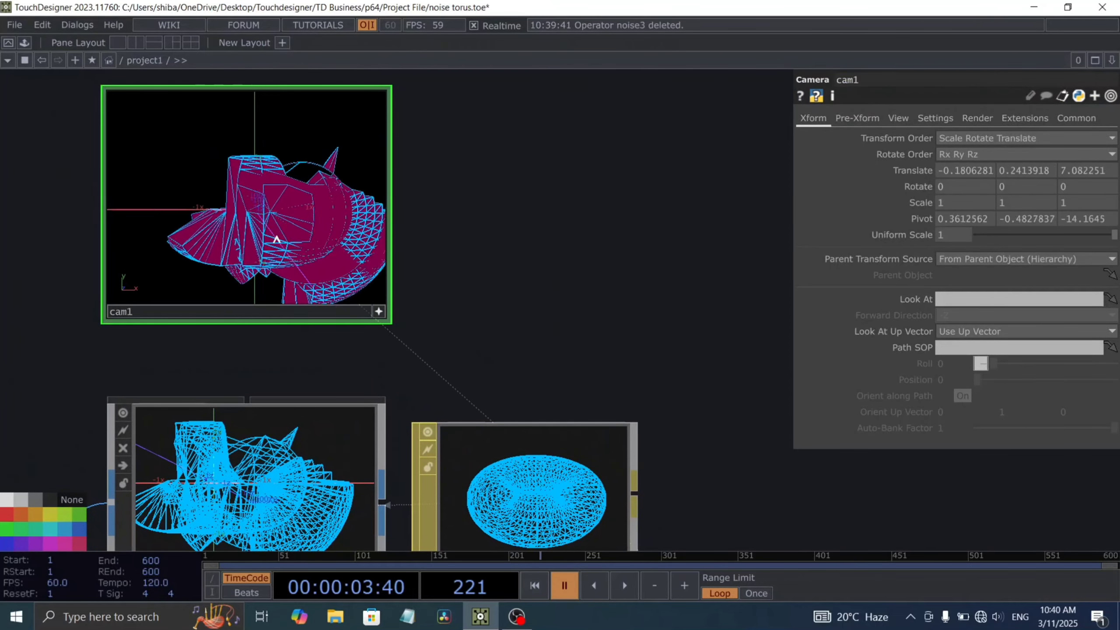
{"action": "scroll", "coordinate": [277, 240], "scroll_direction": "down", "scroll_amount": 1}
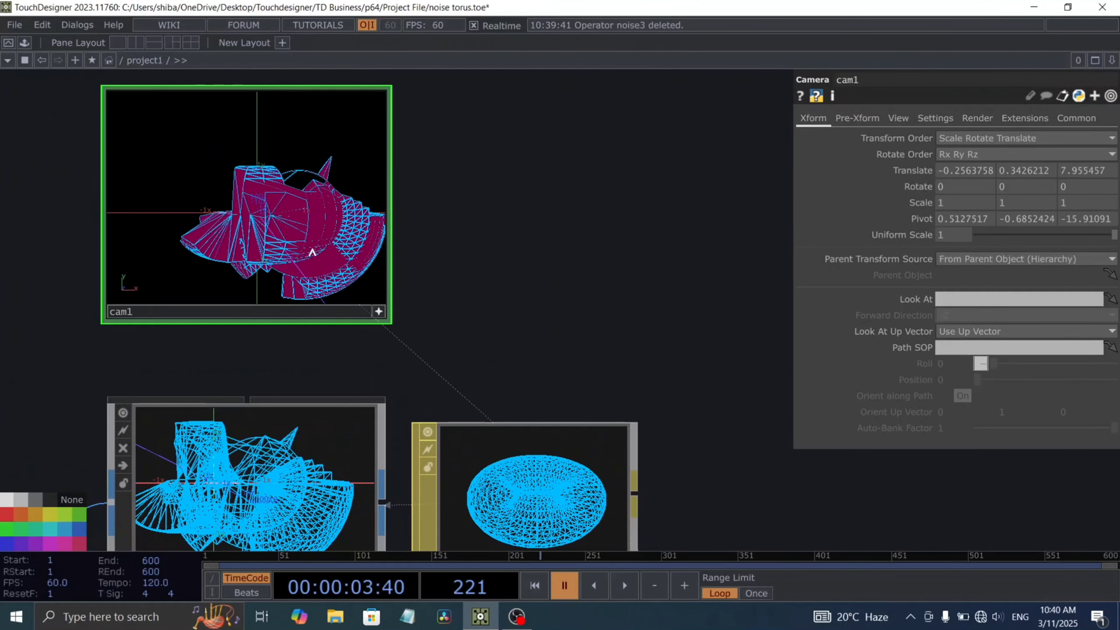
{"action": "right_click_drag", "start_coordinate": [313, 250], "coordinate": [278, 230]}
Step: Preview the animation in render1 and pull cam1 back to about 8.95 in Z so the toruses fit the frame
{"action": "key", "text": "space"}
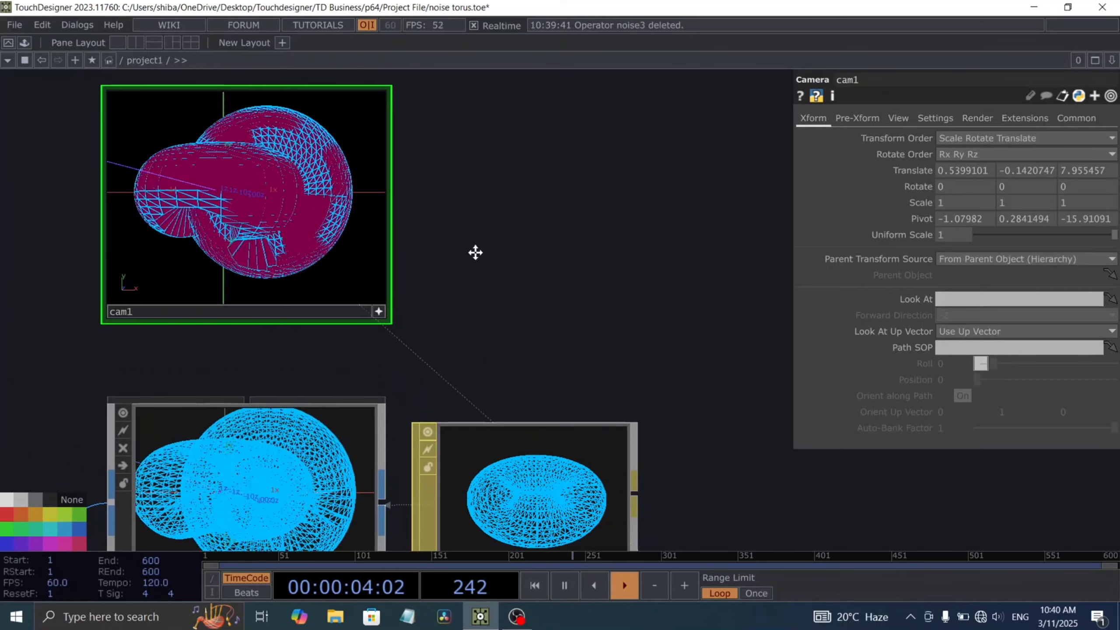
{"action": "left_click_drag", "start_coordinate": [475, 253], "coordinate": [348, 192]}
{"action": "left_click_drag", "start_coordinate": [493, 232], "coordinate": [375, 165]}
{"action": "left_click_drag", "start_coordinate": [580, 249], "coordinate": [529, 114]}
{"action": "left_click_drag", "start_coordinate": [554, 242], "coordinate": [527, 199]}
{"action": "scroll", "coordinate": [469, 363], "scroll_direction": "up", "scroll_amount": 8}
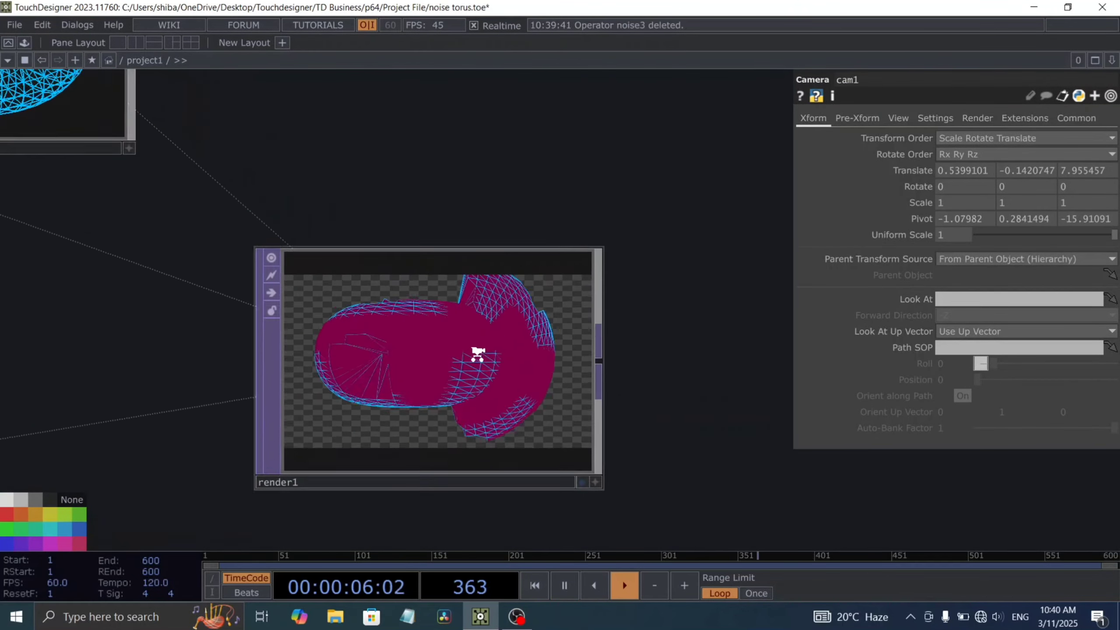
{"action": "scroll", "coordinate": [450, 363], "scroll_direction": "down", "scroll_amount": 10}
{"action": "key", "text": "space"}
{"action": "left_click_drag", "start_coordinate": [378, 200], "coordinate": [594, 380]}
{"action": "left_click_drag", "start_coordinate": [532, 248], "coordinate": [428, 140]}
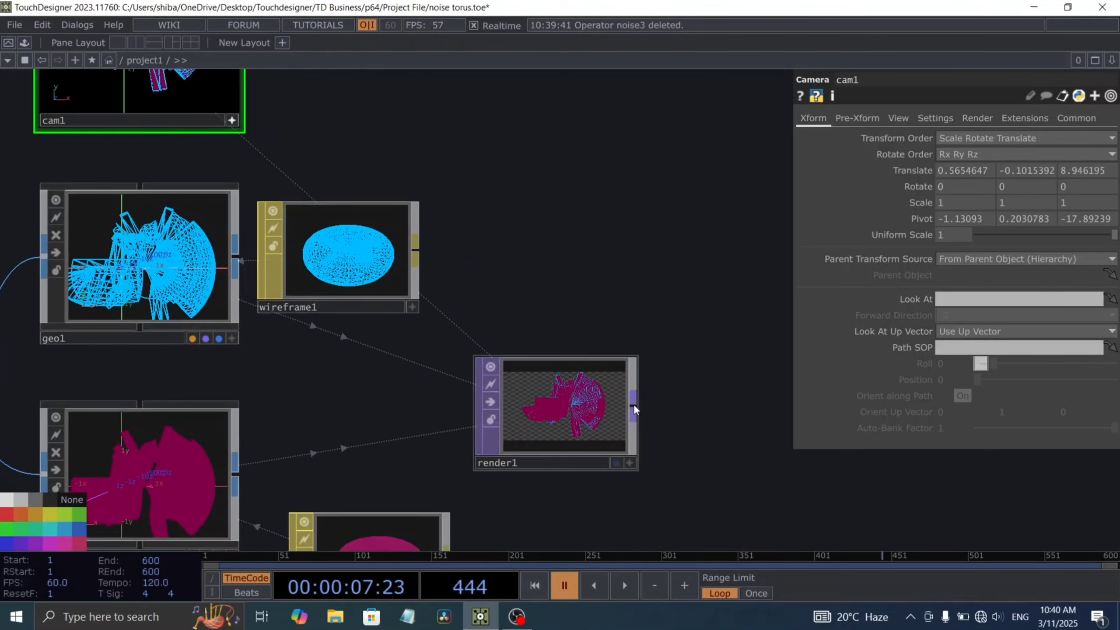
Step: Play the timeline and examine the framing of the moving toruses in render1
{"action": "scroll", "coordinate": [613, 415], "scroll_direction": "up", "scroll_amount": 6}
{"action": "key", "text": "space"}
{"action": "scroll", "coordinate": [467, 406], "scroll_direction": "down", "scroll_amount": 5}
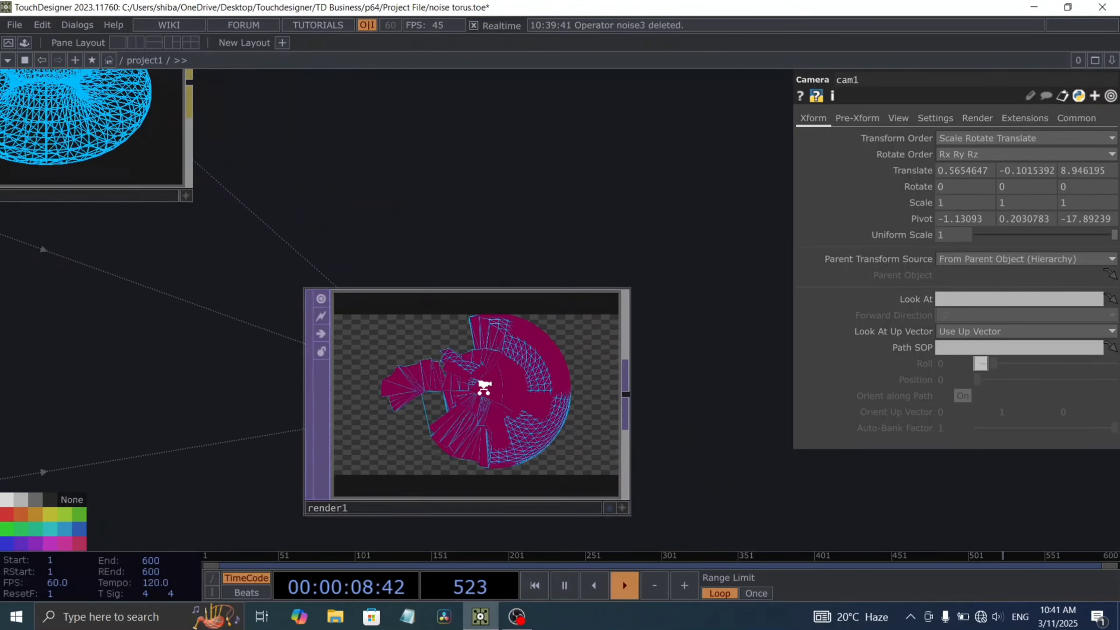
{"action": "scroll", "coordinate": [497, 400], "scroll_direction": "up", "scroll_amount": 2}
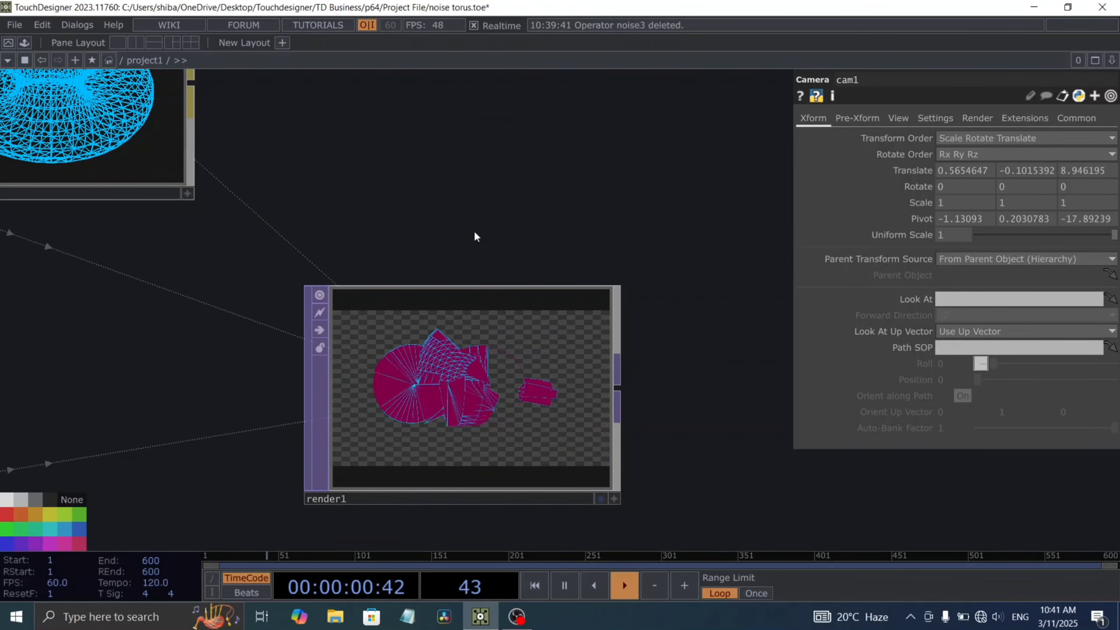
{"action": "scroll", "coordinate": [468, 344], "scroll_direction": "up", "scroll_amount": 5}
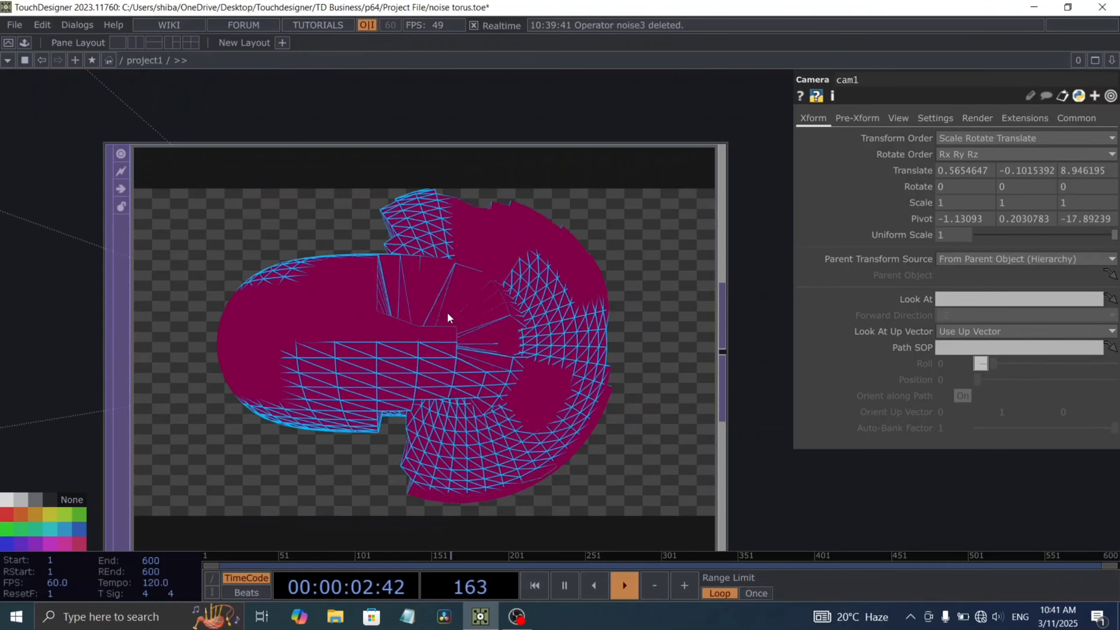
{"action": "scroll", "coordinate": [529, 345], "scroll_direction": "down", "scroll_amount": 5}
{"action": "key", "text": "space"}
Step: Append an SSAO TOP to render1's output
{"action": "left_click_drag", "start_coordinate": [615, 372], "coordinate": [398, 363]}
{"action": "scroll", "coordinate": [485, 358], "scroll_direction": "down", "scroll_amount": 2}
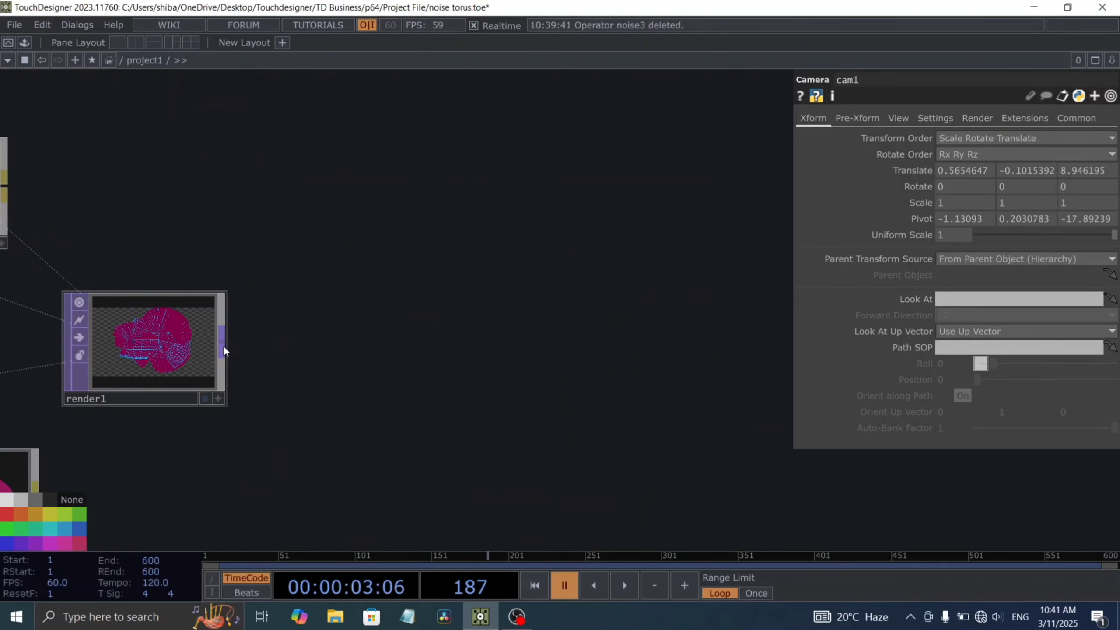
{"action": "key", "text": "Tab"}
{"action": "type", "text": "ss"}
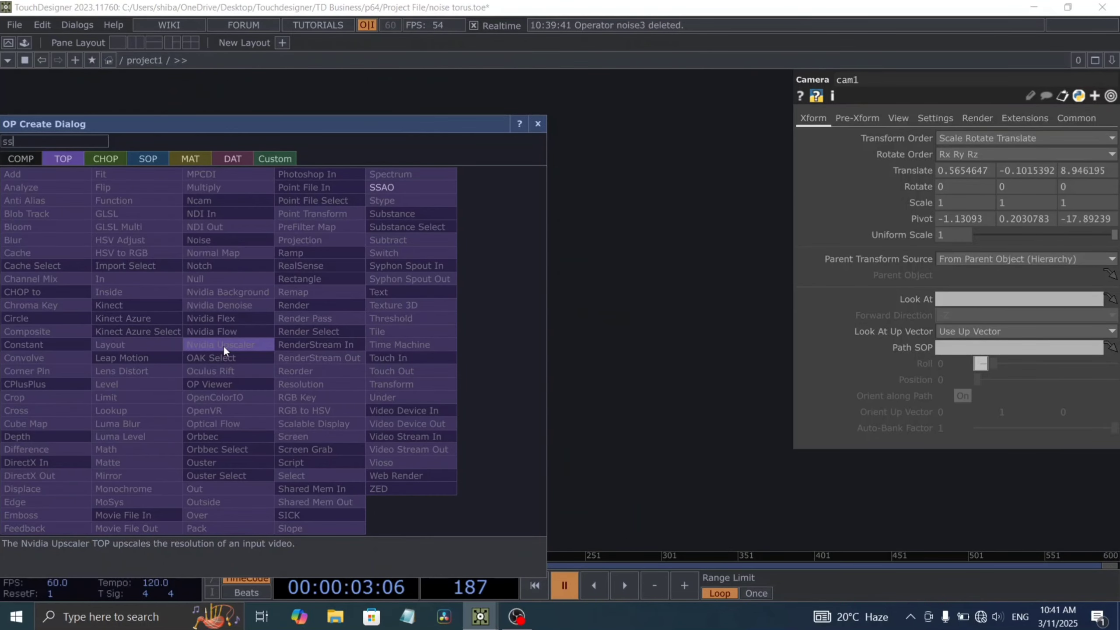
{"action": "left_click", "coordinate": [384, 187]}
{"action": "left_click", "coordinate": [338, 349]}
{"action": "left_click_drag", "start_coordinate": [411, 461], "coordinate": [496, 450]}
{"action": "left_click_drag", "start_coordinate": [751, 430], "coordinate": [645, 403]}
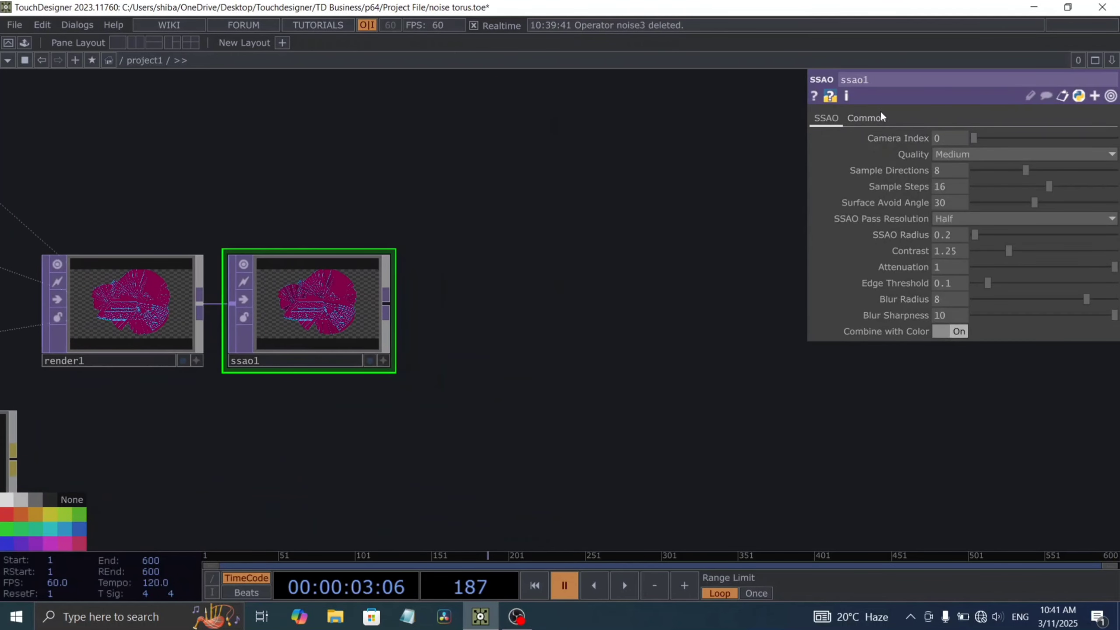
Step: Set ssao1's SSAO Radius to 0.6 and preview its shading with the timeline playing
{"action": "left_click_drag", "start_coordinate": [704, 254], "coordinate": [637, 264]}
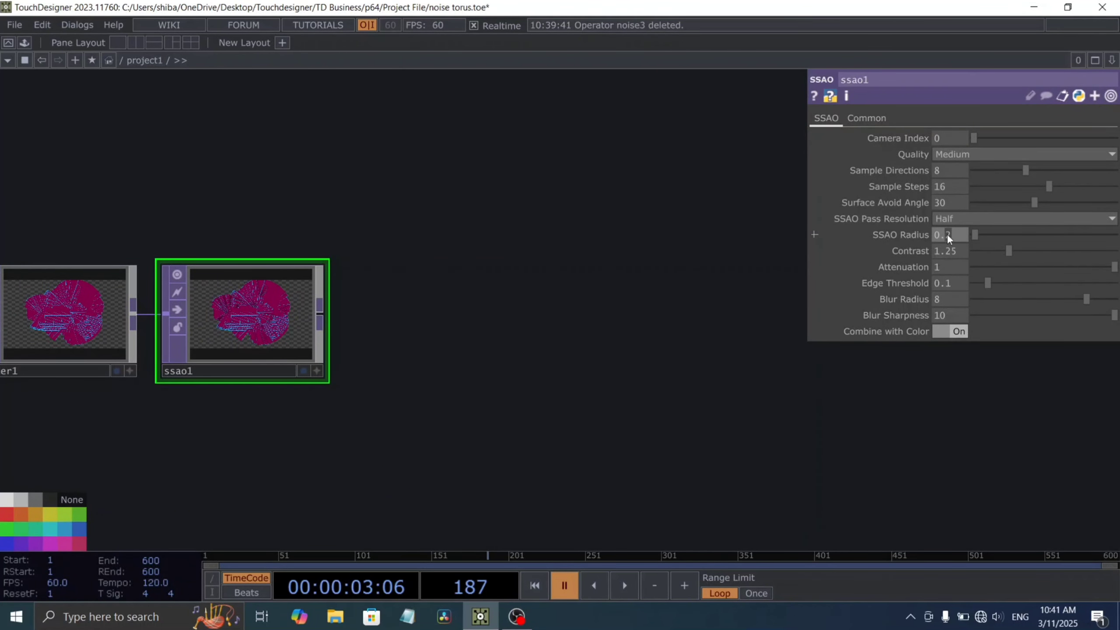
{"action": "left_click_drag", "start_coordinate": [719, 364], "coordinate": [638, 375]}
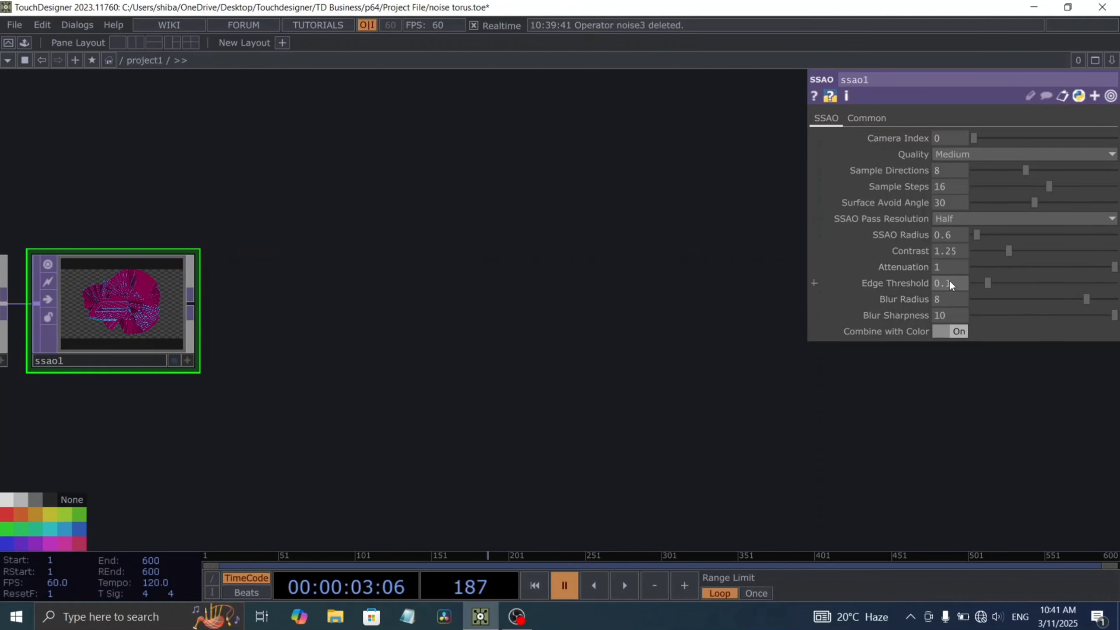
{"action": "scroll", "coordinate": [305, 351], "scroll_direction": "up", "scroll_amount": 8}
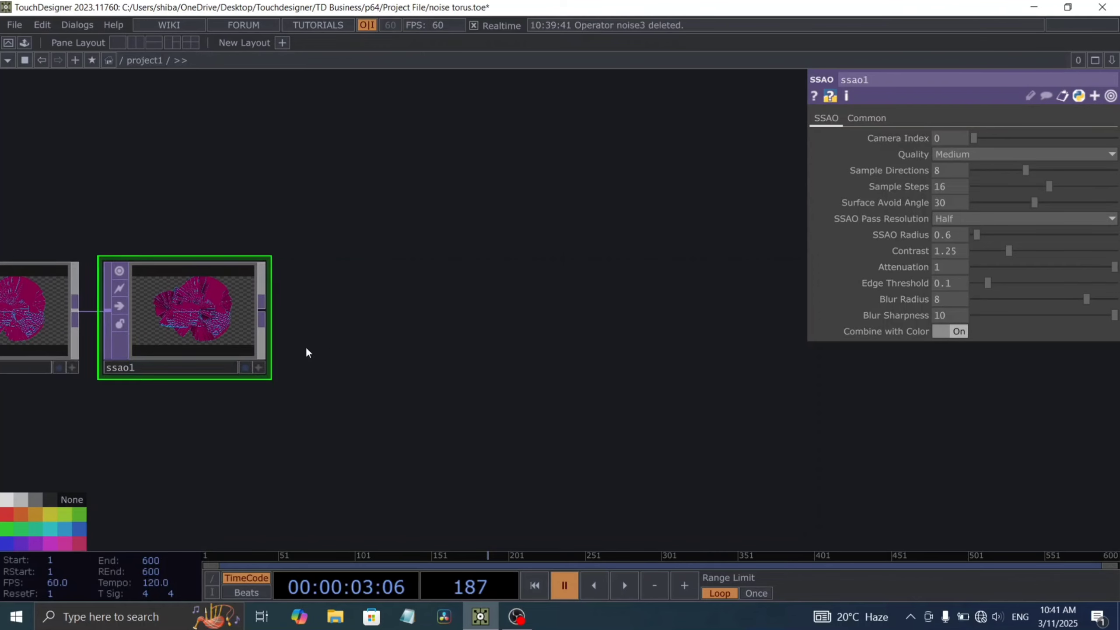
{"action": "key", "text": "space"}
{"action": "scroll", "coordinate": [242, 369], "scroll_direction": "down", "scroll_amount": 8}
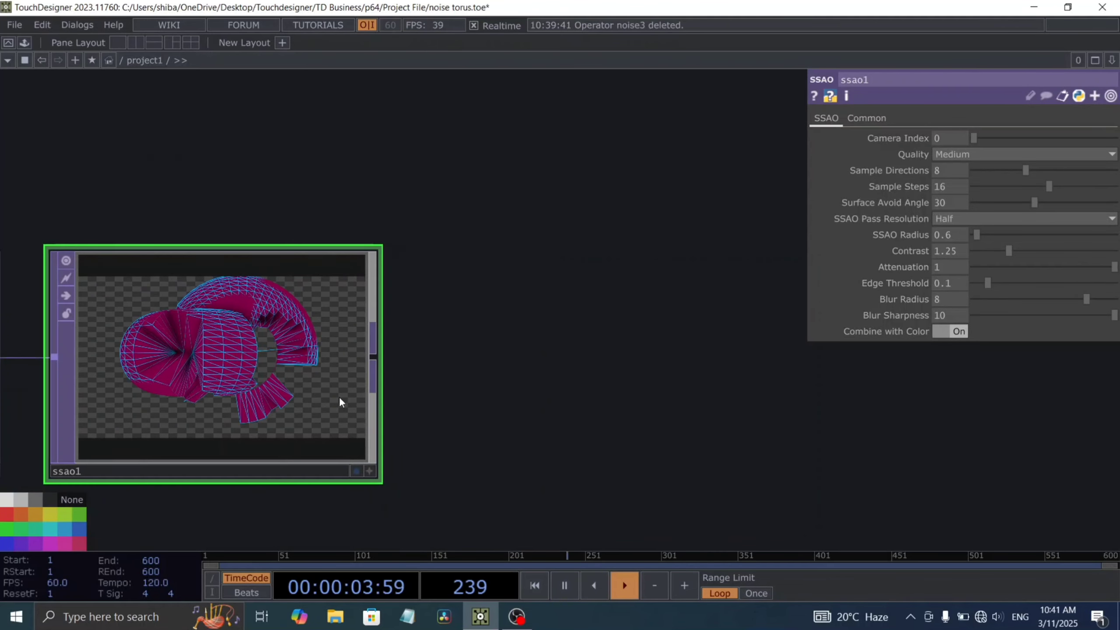
{"action": "key", "text": "space"}
Step: Append a Bloom TOP to ssao1's output
{"action": "left_click_drag", "start_coordinate": [358, 370], "coordinate": [328, 370]}
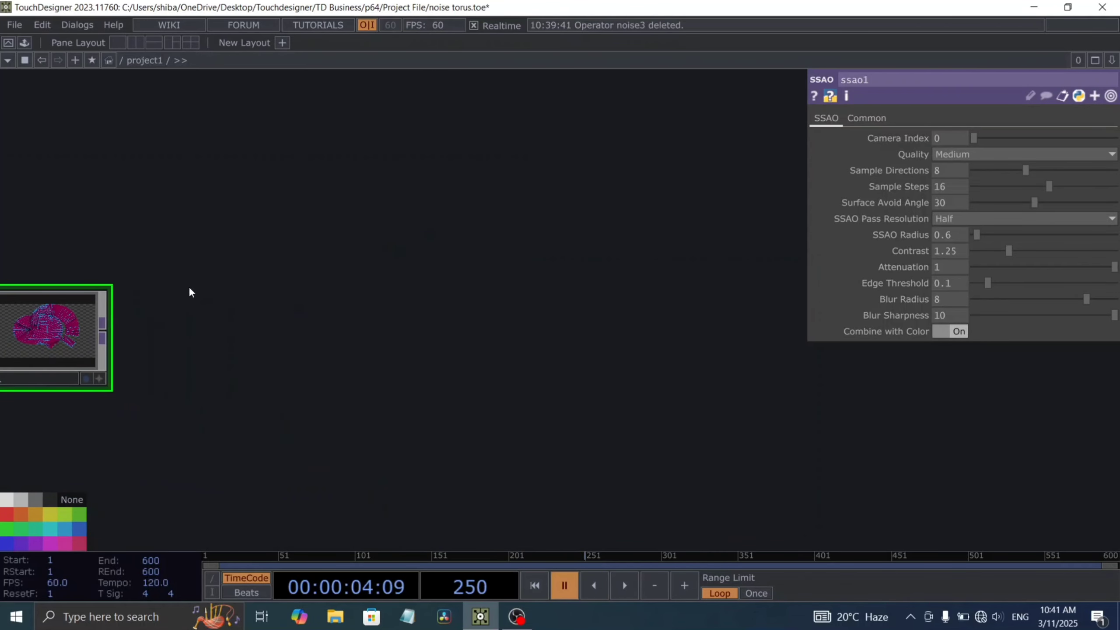
{"action": "key", "text": "Tab"}
{"action": "type", "text": "bl"}
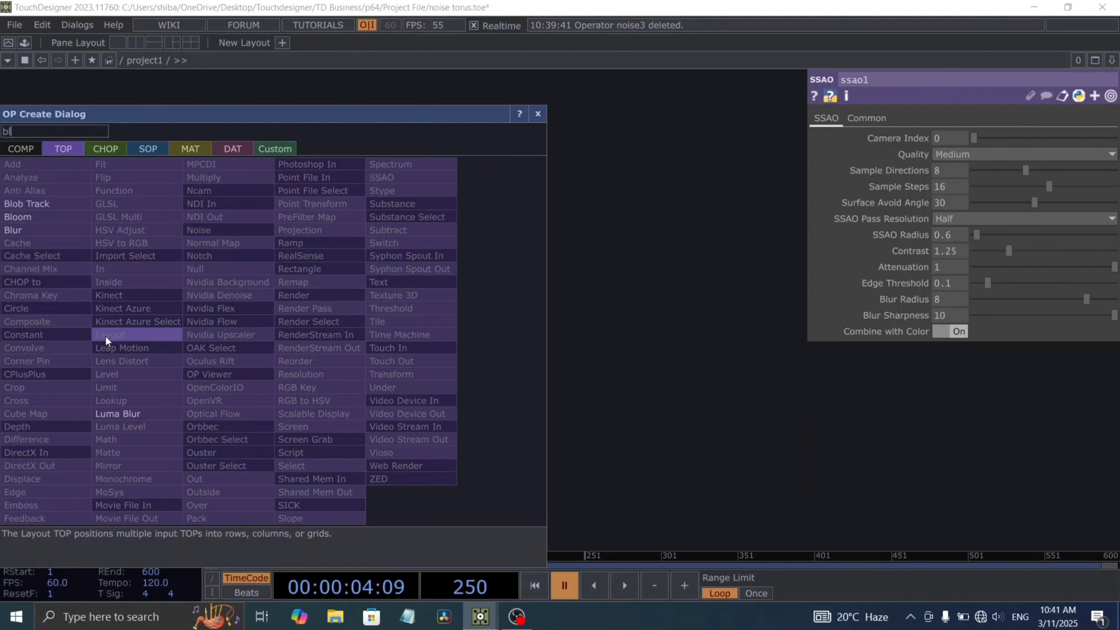
{"action": "left_click", "coordinate": [17, 216]}
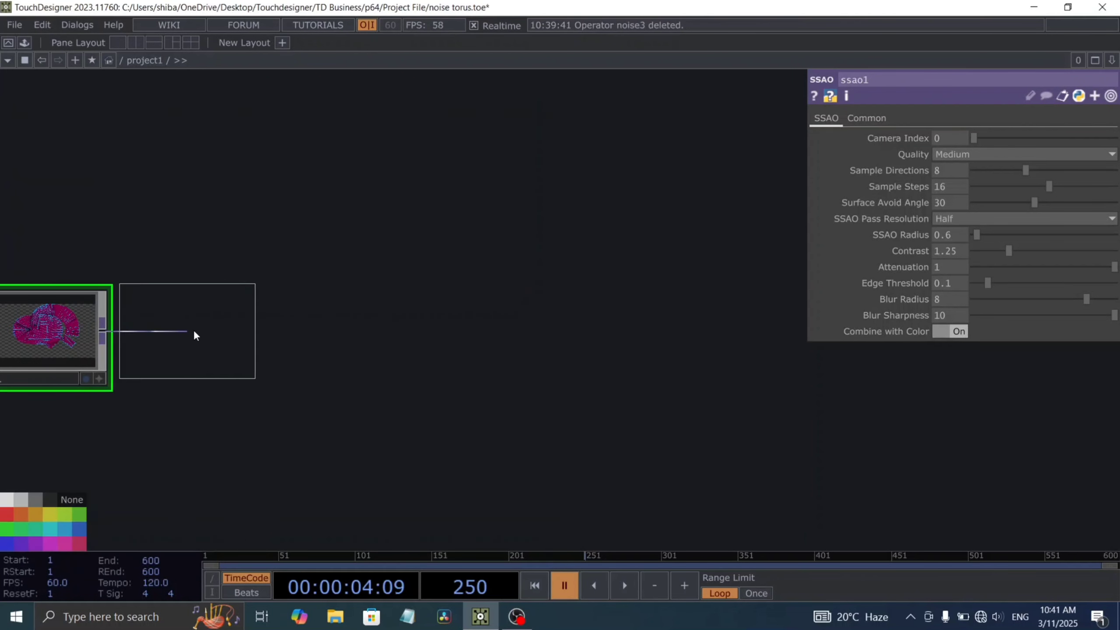
{"action": "left_click", "coordinate": [193, 329]}
Step: Set bloom1's Bloom Intensity to 1.3
{"action": "left_click_drag", "start_coordinate": [296, 373], "coordinate": [367, 384]}
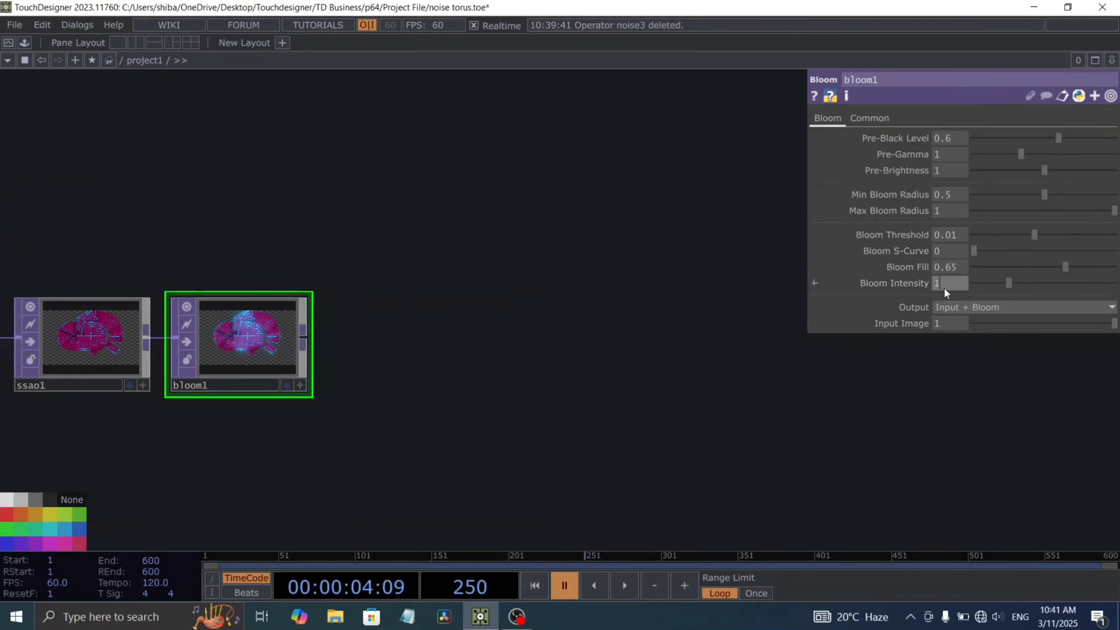
{"action": "type", "text": ".3"}
{"action": "key", "text": "Return"}
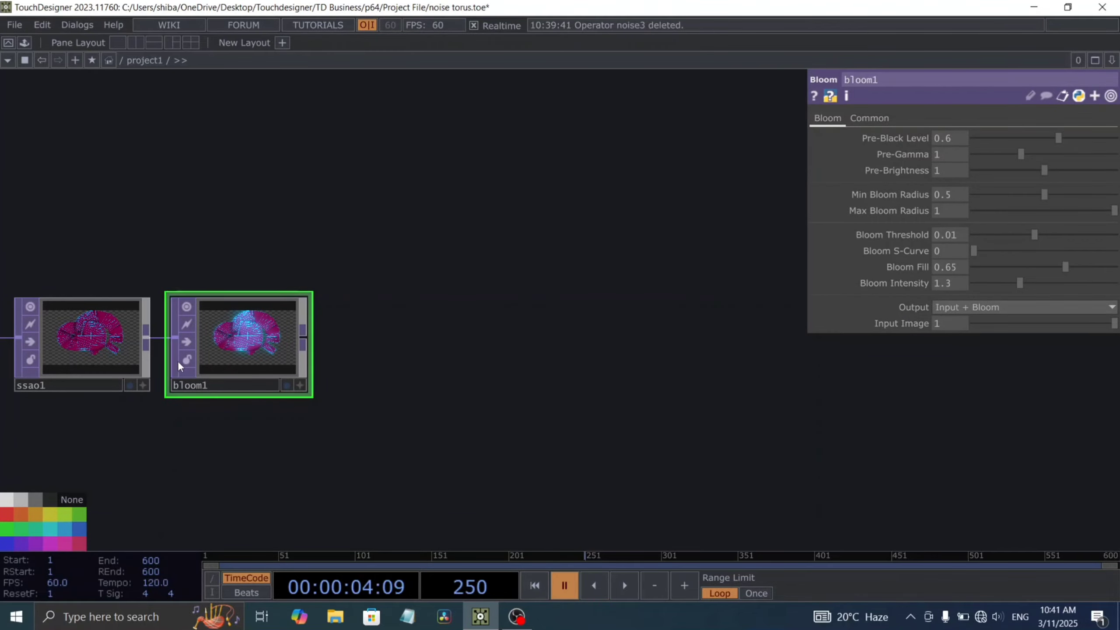
Step: Play the timeline and examine the glowing wireframe up close in bloom1's viewer
{"action": "scroll", "coordinate": [181, 359], "scroll_direction": "up", "scroll_amount": 5}
{"action": "scroll", "coordinate": [305, 321], "scroll_direction": "up", "scroll_amount": 5}
{"action": "key", "text": "space"}
{"action": "scroll", "coordinate": [217, 282], "scroll_direction": "down", "scroll_amount": 7}
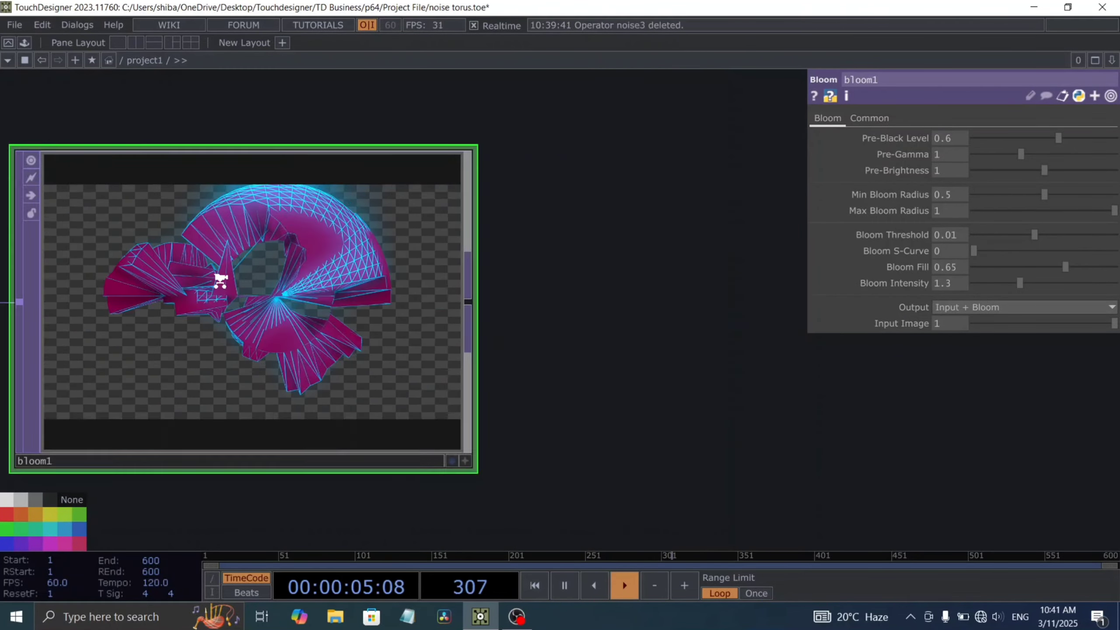
{"action": "scroll", "coordinate": [233, 258], "scroll_direction": "up", "scroll_amount": 8}
{"action": "key", "text": "space"}
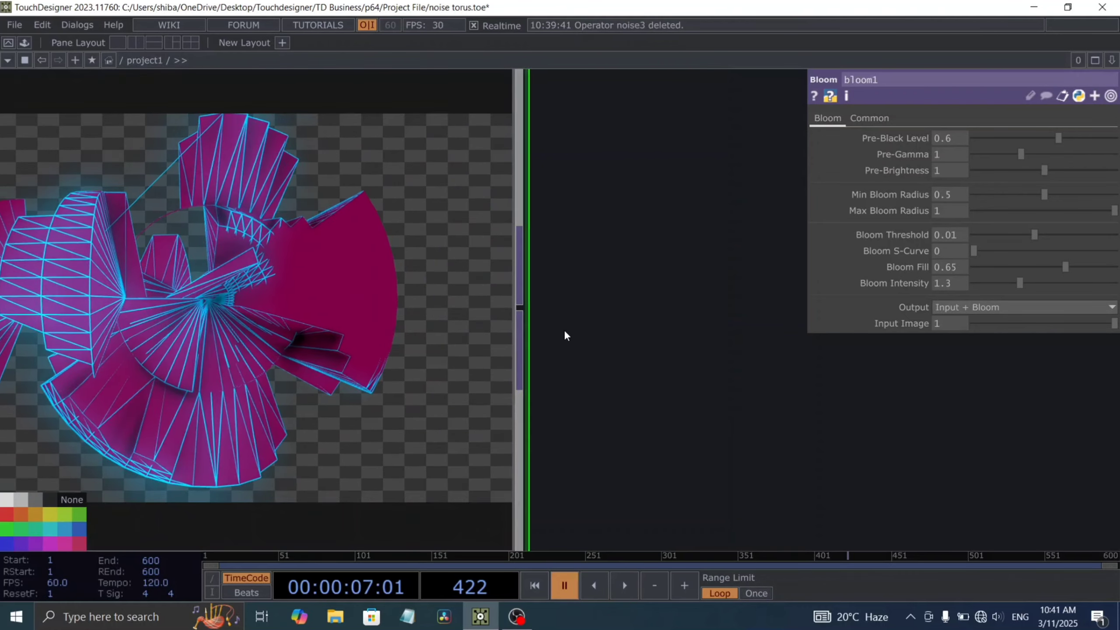
{"action": "key", "text": "space"}
{"action": "scroll", "coordinate": [623, 337], "scroll_direction": "down", "scroll_amount": 8}
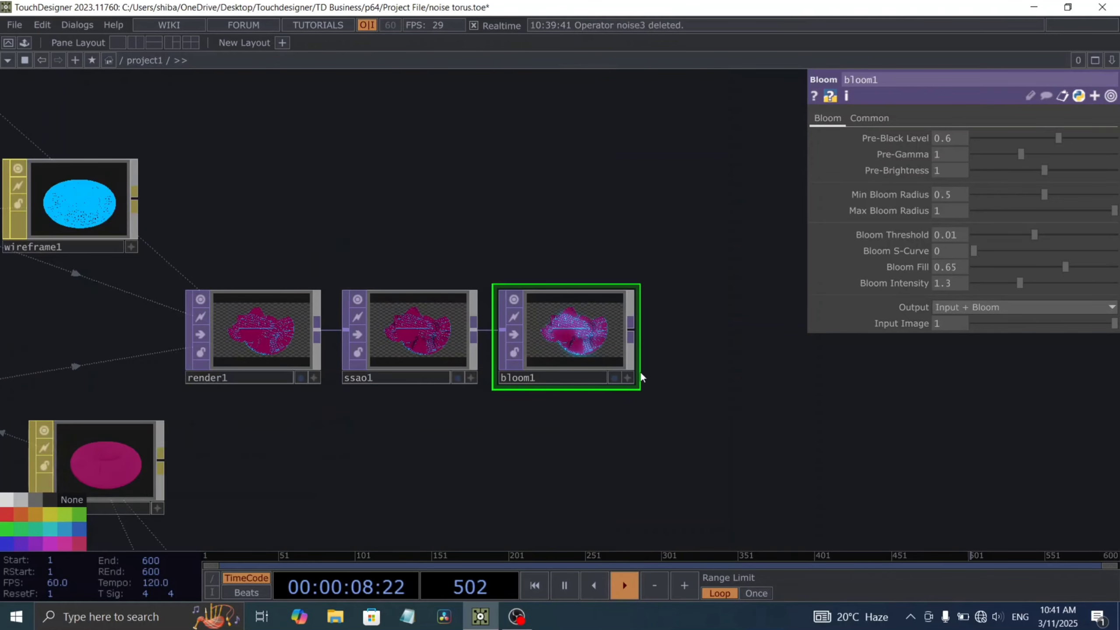
{"action": "key", "text": "space"}
{"action": "left_click_drag", "start_coordinate": [786, 386], "coordinate": [481, 385]}
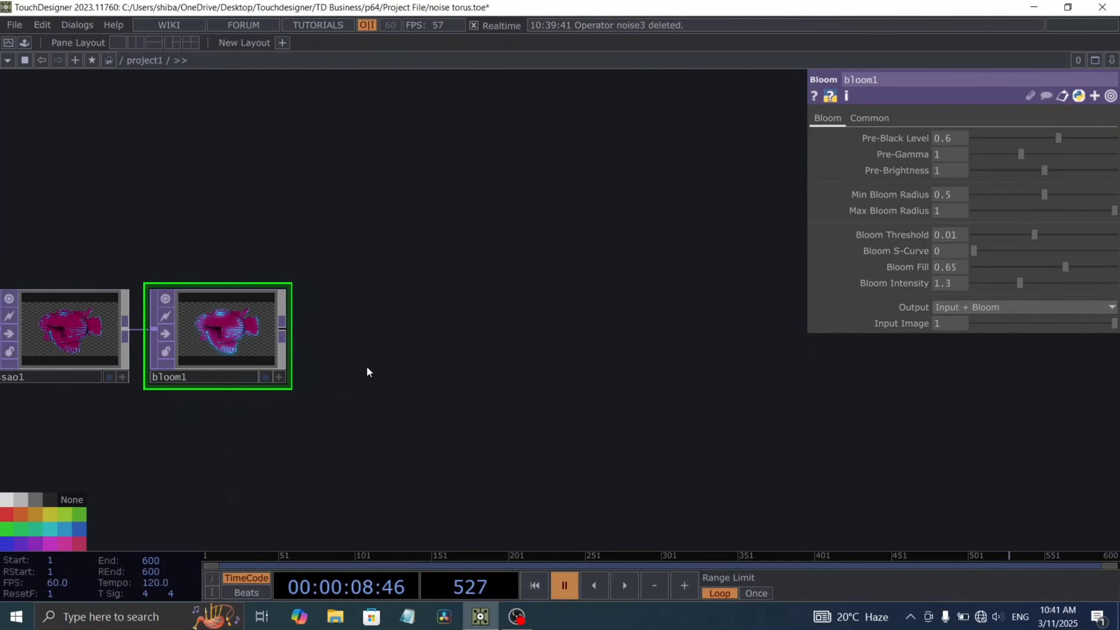
Step: Append a Level TOP to bloom1's output
{"action": "right_click", "coordinate": [291, 323]}
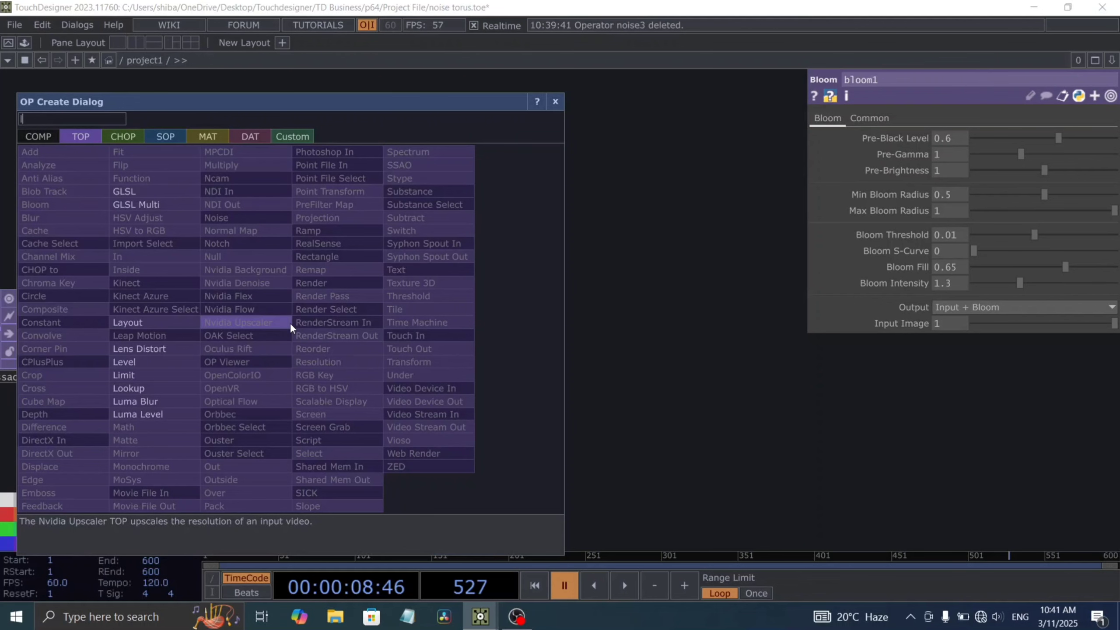
{"action": "left_click", "coordinate": [159, 363]}
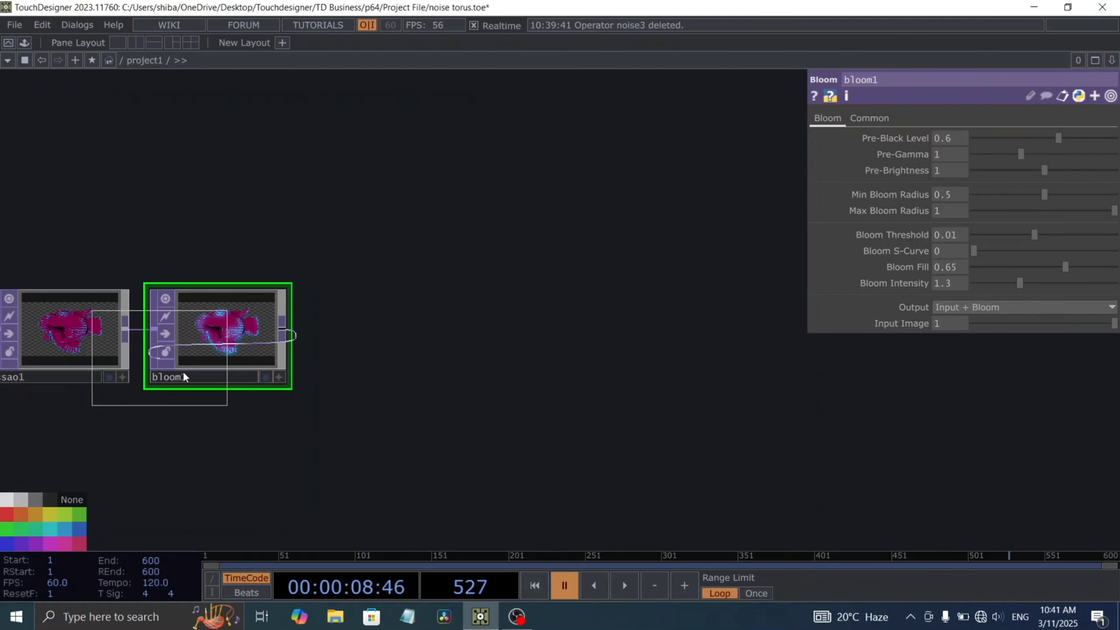
{"action": "left_click", "coordinate": [371, 345]}
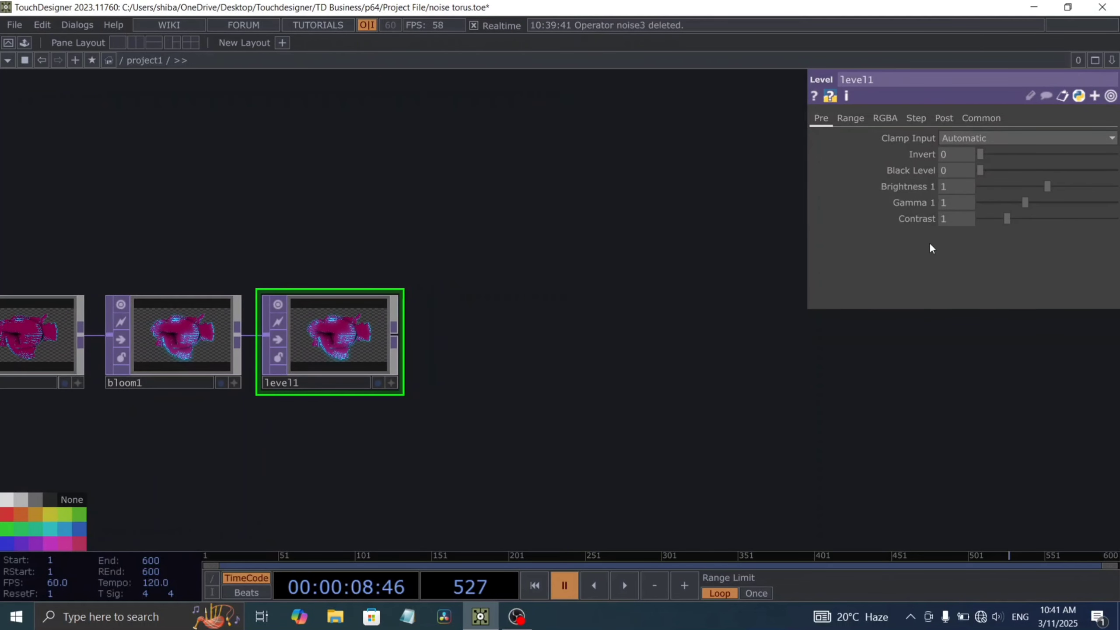
Step: Set level1's Brightness 1 to 1.22 and preview the brighter image with the timeline playing
{"action": "type", "text": "22"}
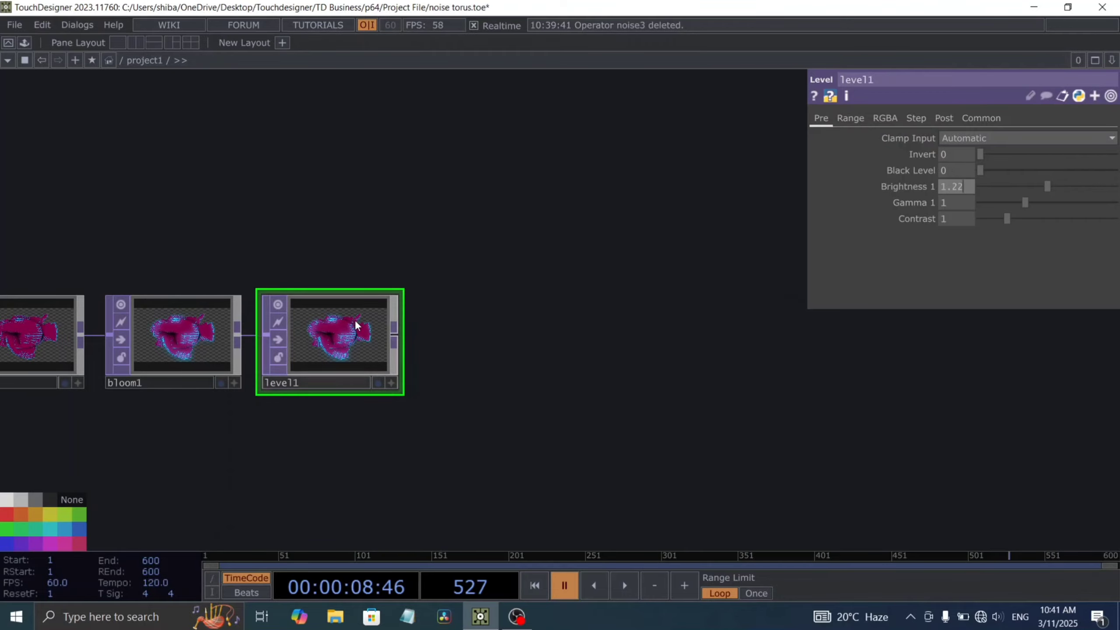
{"action": "key", "text": "Return"}
{"action": "scroll", "coordinate": [430, 407], "scroll_direction": "up", "scroll_amount": 5}
{"action": "scroll", "coordinate": [218, 261], "scroll_direction": "up", "scroll_amount": 3}
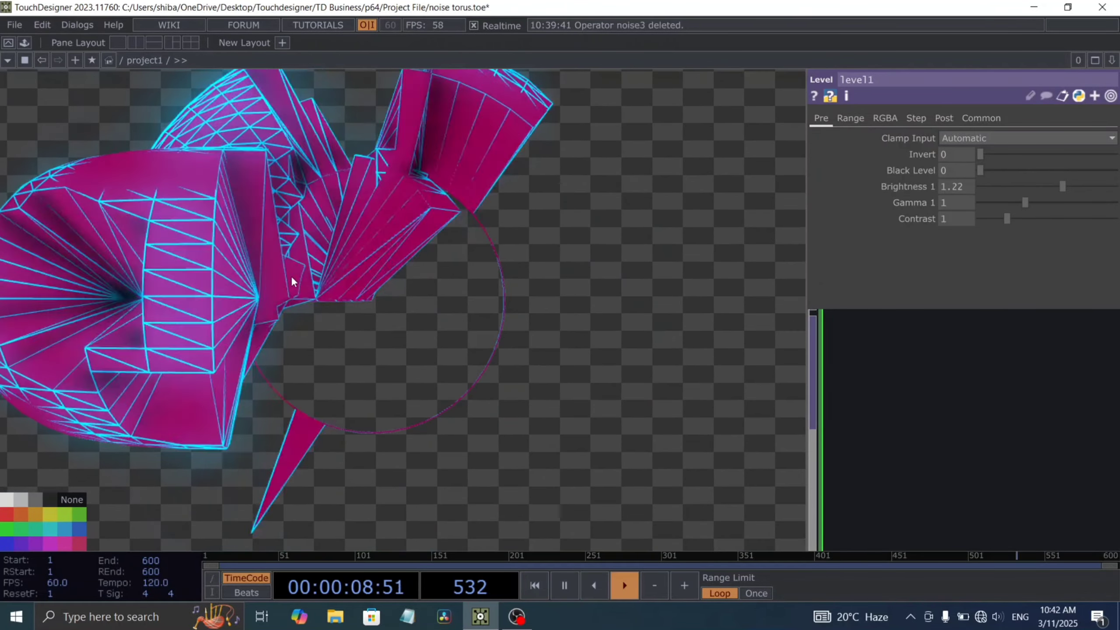
{"action": "scroll", "coordinate": [275, 283], "scroll_direction": "down", "scroll_amount": 8}
{"action": "scroll", "coordinate": [265, 344], "scroll_direction": "up", "scroll_amount": 3}
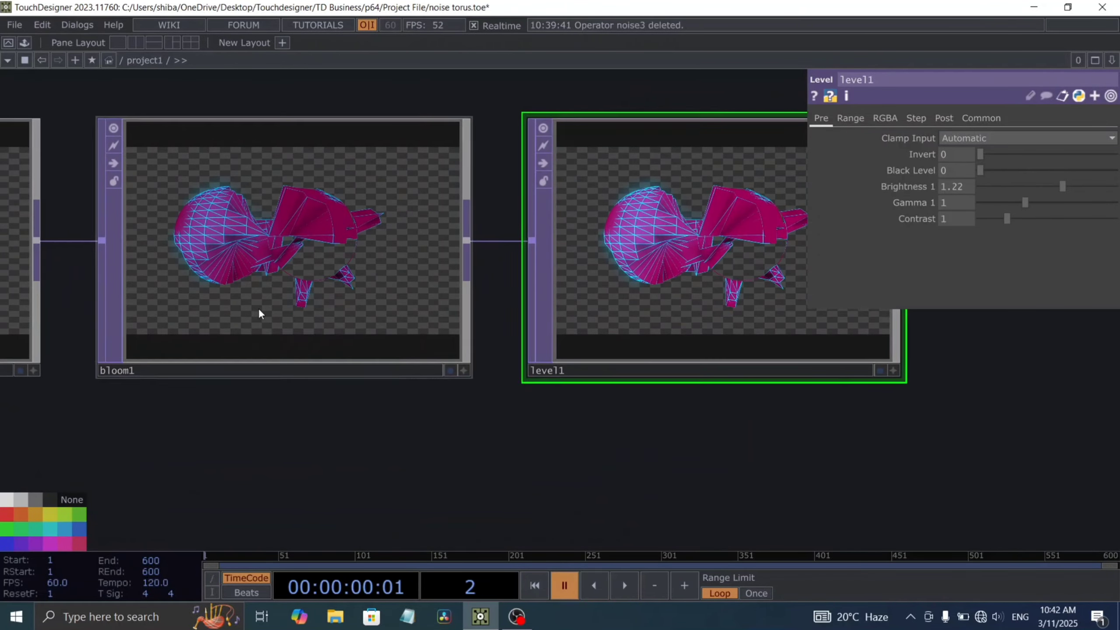
Step: Lower bloom1's Bloom Intensity to 1.06 and preview the softer glow with the timeline playing
{"action": "left_click", "coordinate": [240, 313]}
{"action": "scroll", "coordinate": [279, 242], "scroll_direction": "up", "scroll_amount": 4}
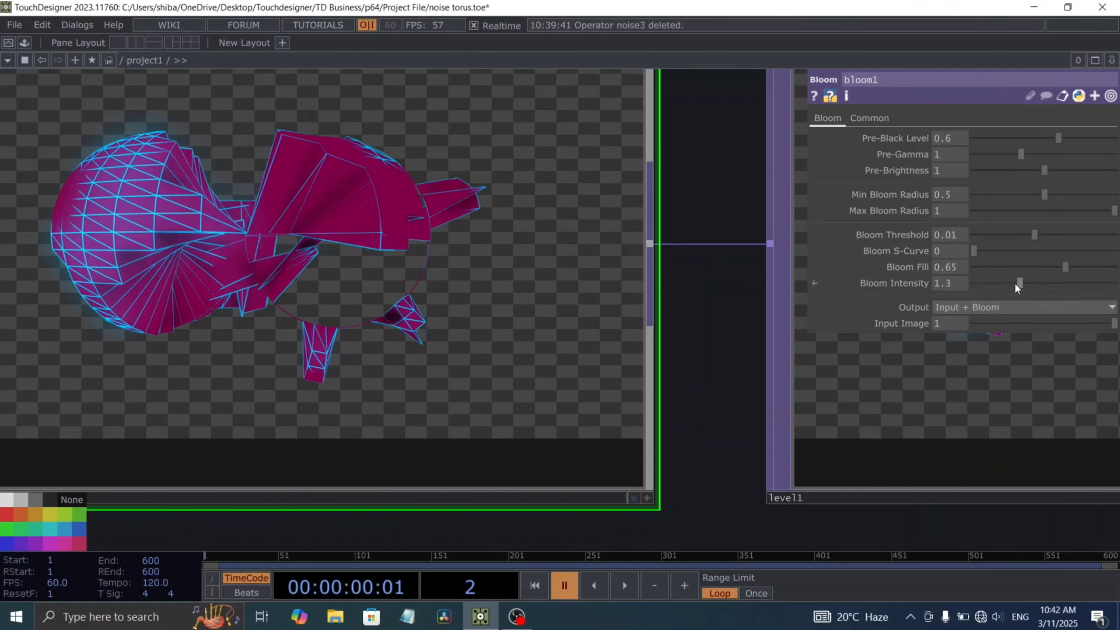
{"action": "left_click_drag", "start_coordinate": [1014, 282], "coordinate": [1012, 281]}
{"action": "key", "text": "space"}
{"action": "scroll", "coordinate": [186, 260], "scroll_direction": "down", "scroll_amount": 8}
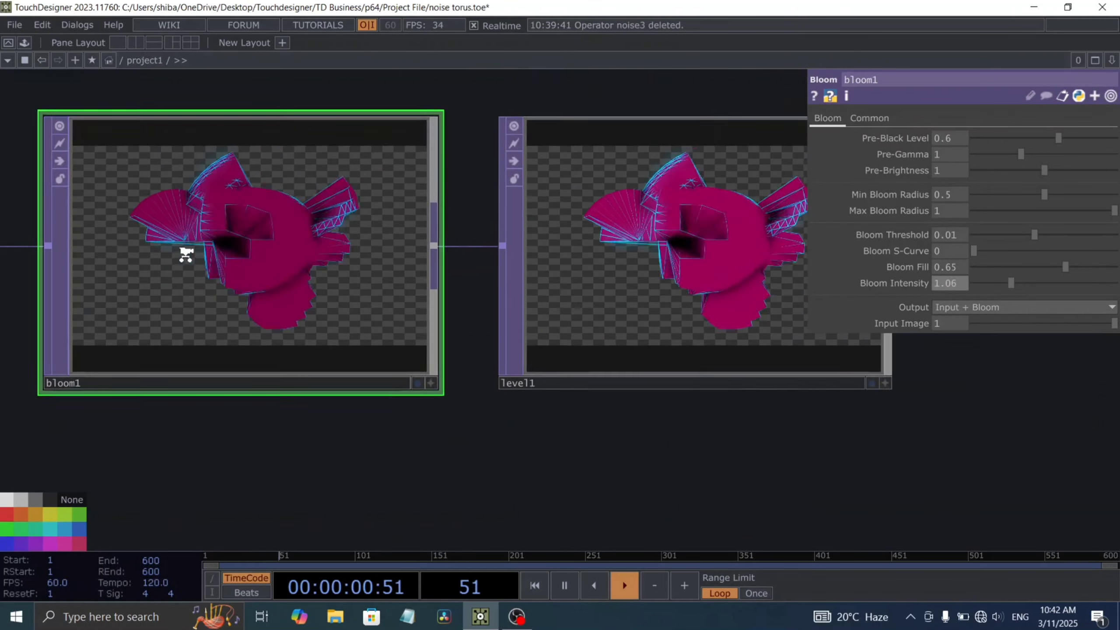
{"action": "key", "text": "space"}
{"action": "scroll", "coordinate": [293, 289], "scroll_direction": "up", "scroll_amount": 4}
{"action": "left_click_drag", "start_coordinate": [386, 298], "coordinate": [341, 334]}
Step: Append a Transform TOP to level1's output
{"action": "right_click", "coordinate": [260, 323]}
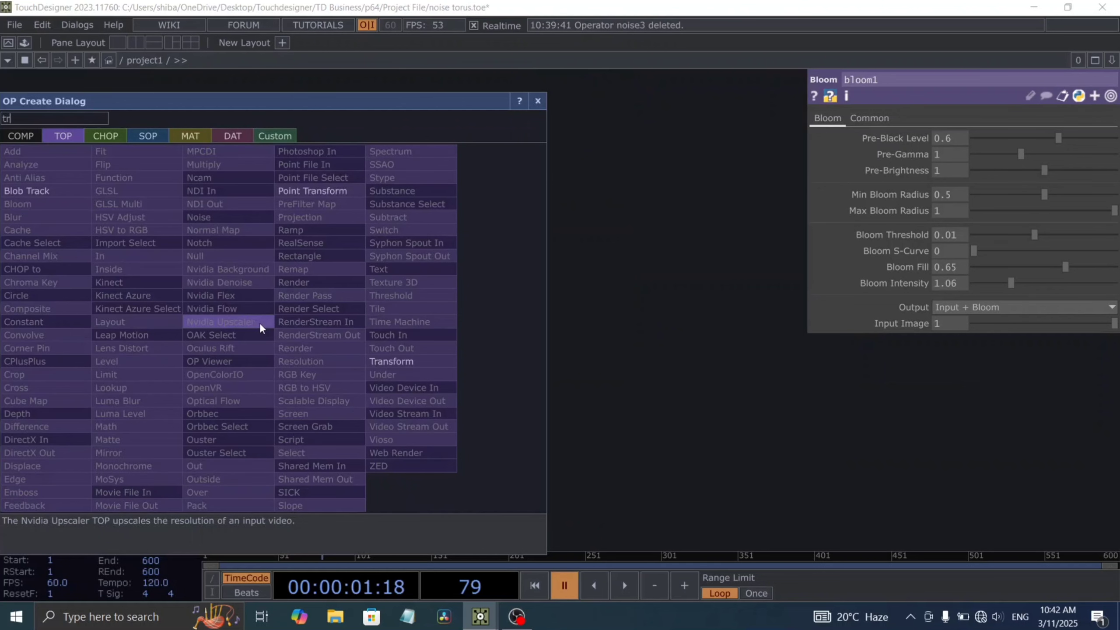
{"action": "left_click", "coordinate": [406, 360]}
{"action": "left_click", "coordinate": [389, 337]}
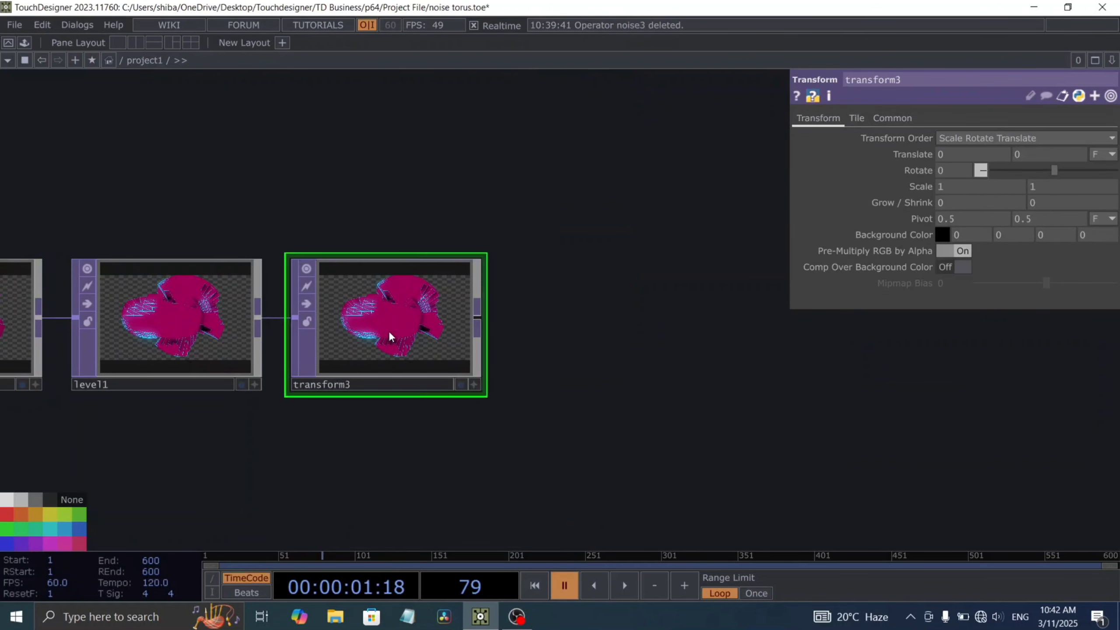
Step: Set transform3's Background Color to the light red swatch and play the timeline briefly
{"action": "left_click", "coordinate": [943, 233]}
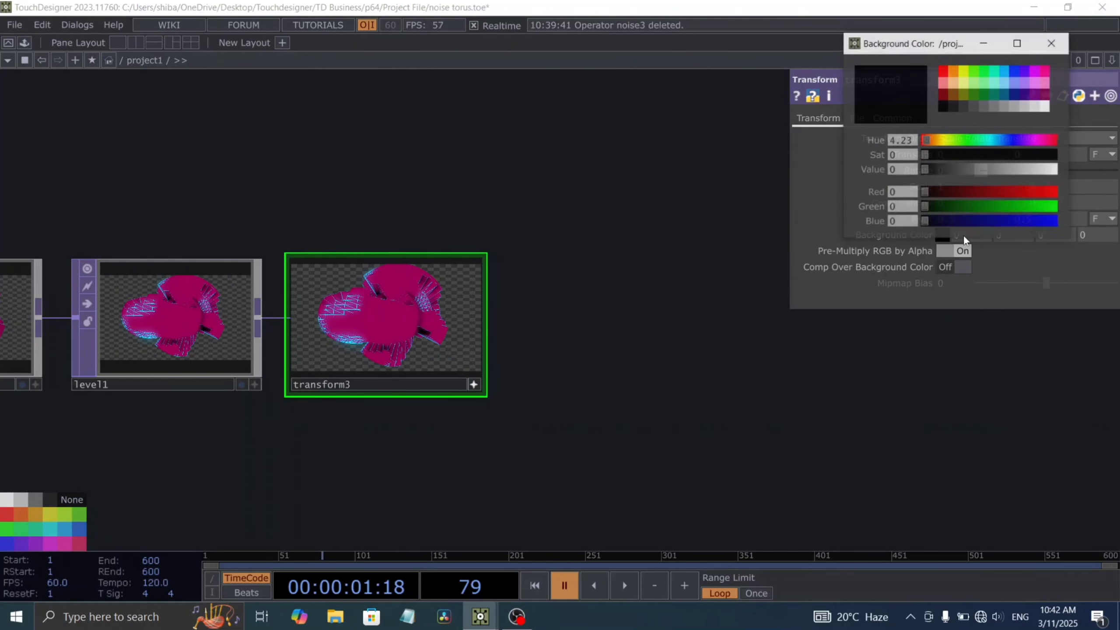
{"action": "left_click", "coordinate": [946, 83]}
{"action": "left_click", "coordinate": [1052, 43]}
{"action": "scroll", "coordinate": [503, 326], "scroll_direction": "up", "scroll_amount": 3}
{"action": "key", "text": "space"}
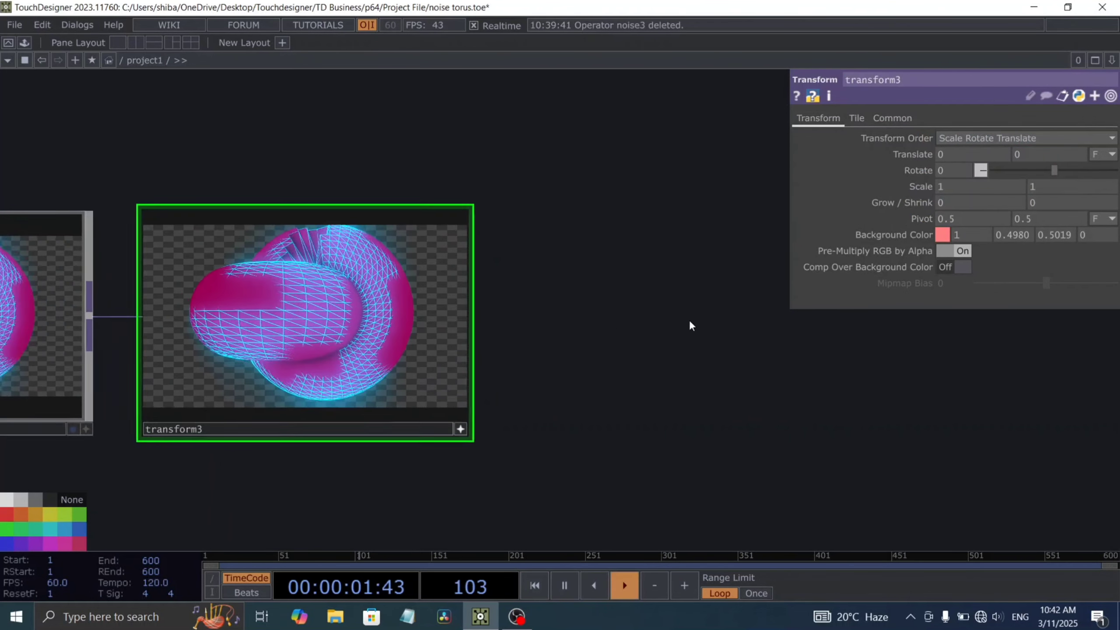
{"action": "key", "text": "space"}
Step: Turn on Comp Over Background Color for transform3, set the background alpha to 1, and preview the animation
{"action": "left_click_drag", "start_coordinate": [1091, 233], "coordinate": [936, 242]}
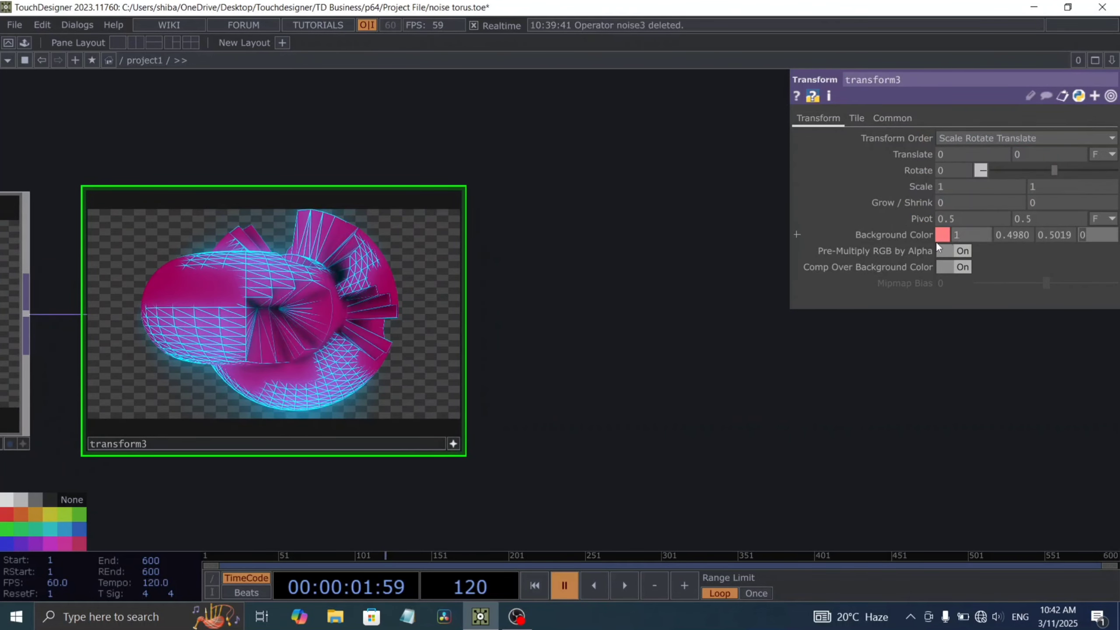
{"action": "type", "text": "1"}
{"action": "key", "text": "Return"}
{"action": "key", "text": "space"}
{"action": "left_click_drag", "start_coordinate": [459, 340], "coordinate": [547, 331]}
{"action": "scroll", "coordinate": [543, 331], "scroll_direction": "up", "scroll_amount": 3}
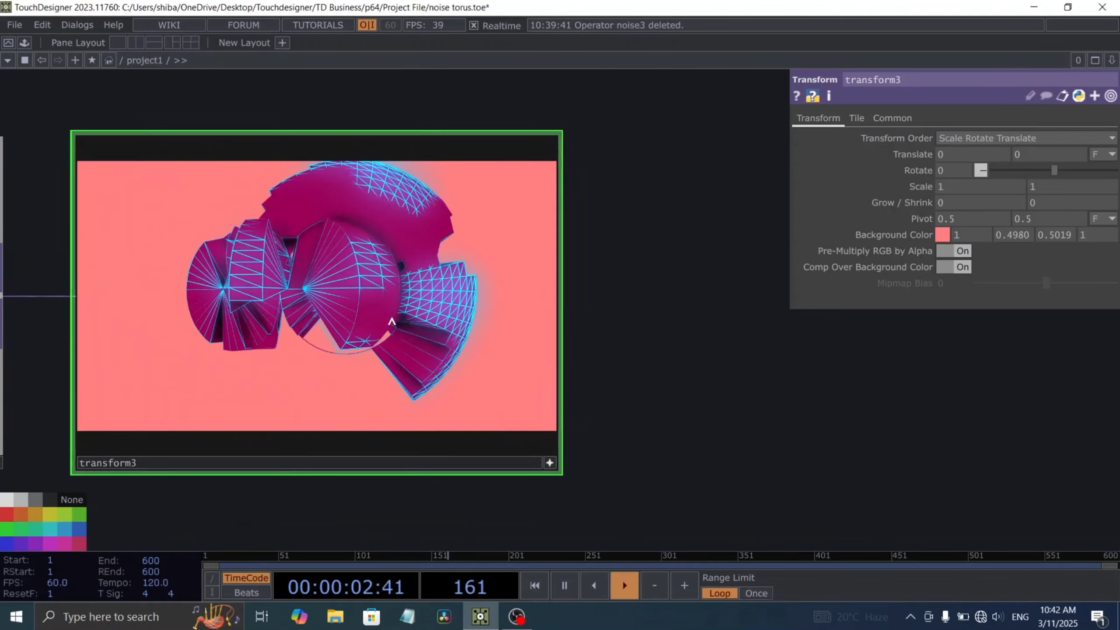
{"action": "key", "text": "space"}
Step: Reduce the saturation of transform3's background colour to 0.39 and preview the animation
{"action": "left_click", "coordinate": [943, 235]}
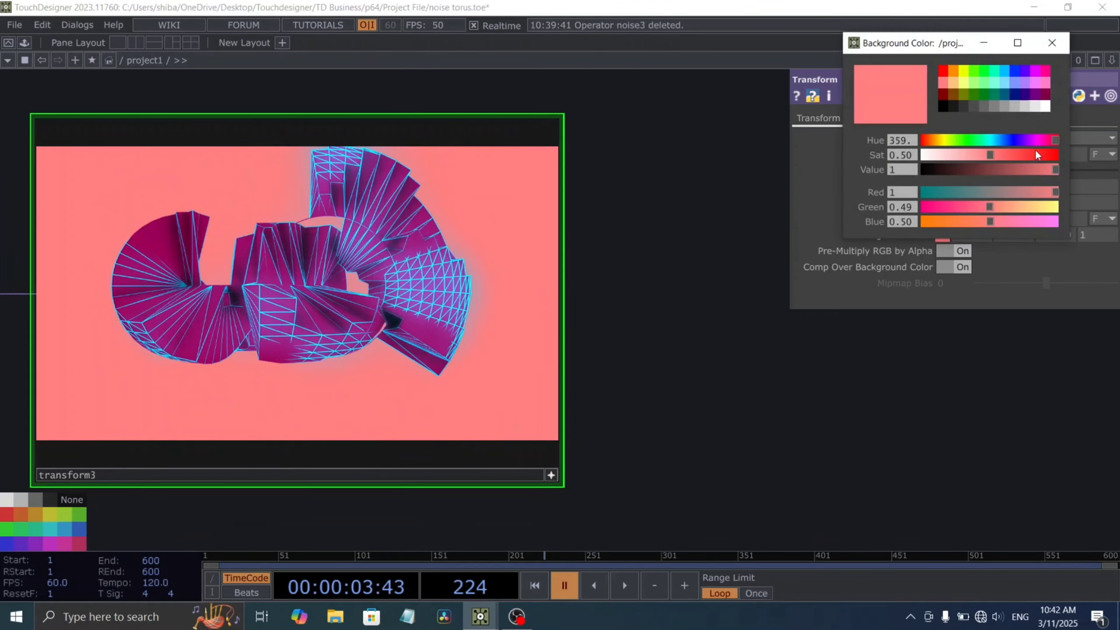
{"action": "left_click_drag", "start_coordinate": [991, 159], "coordinate": [976, 157]}
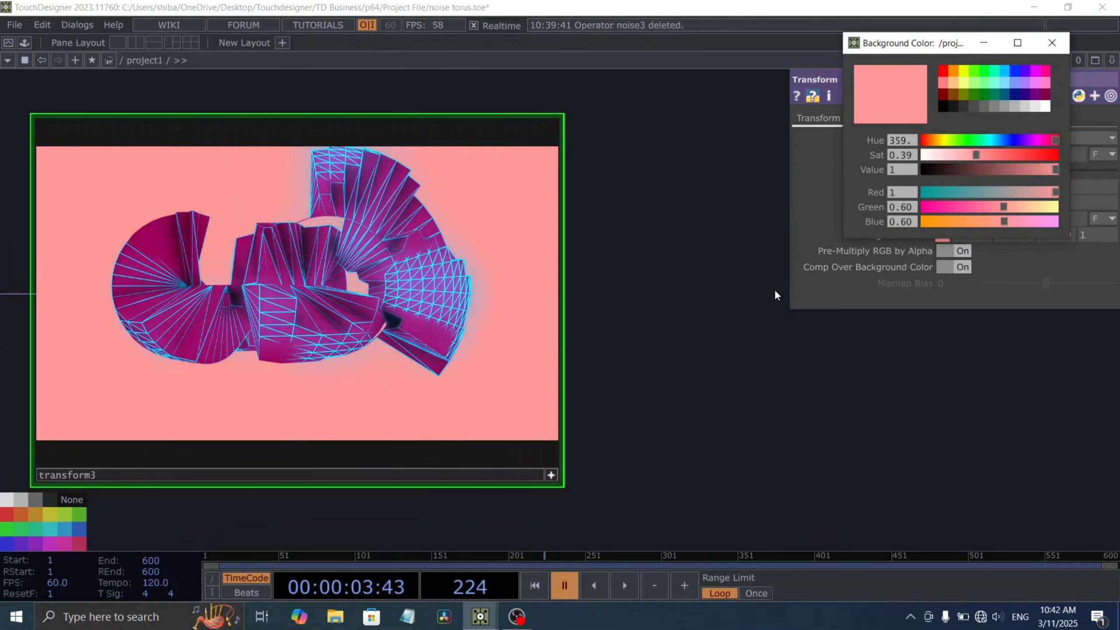
{"action": "left_click_drag", "start_coordinate": [775, 295], "coordinate": [590, 310]}
{"action": "key", "text": "space"}
{"action": "scroll", "coordinate": [590, 310], "scroll_direction": "down", "scroll_amount": 2}
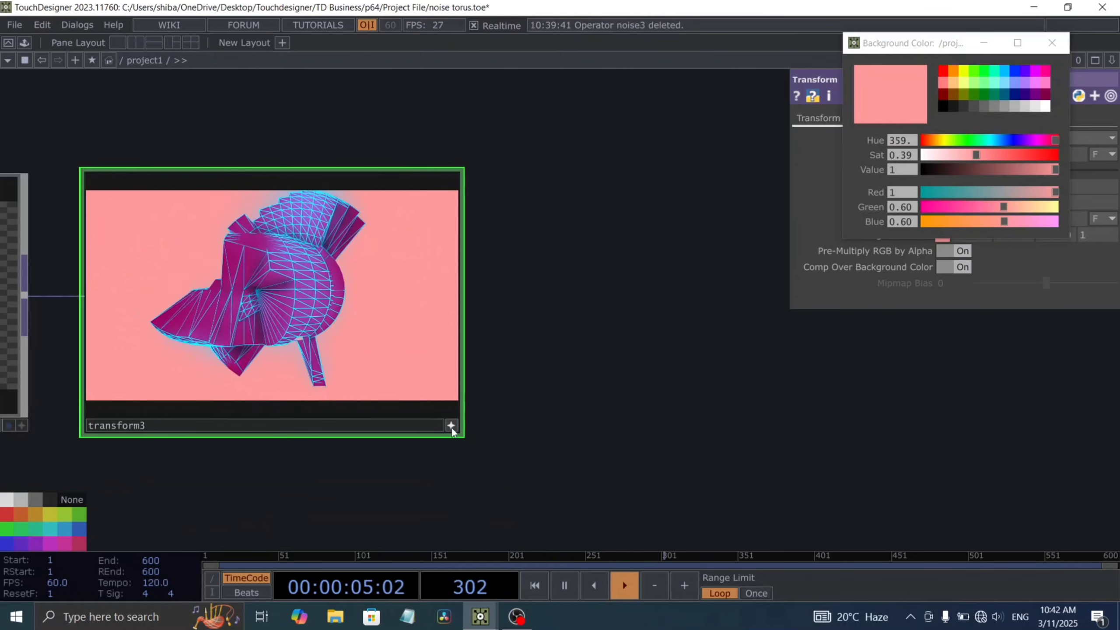
{"action": "scroll", "coordinate": [572, 388], "scroll_direction": "down", "scroll_amount": 2}
{"action": "key", "text": "space"}
Step: Append a Null TOP to transform3's output
{"action": "key", "text": "ctrl+alt+n"}
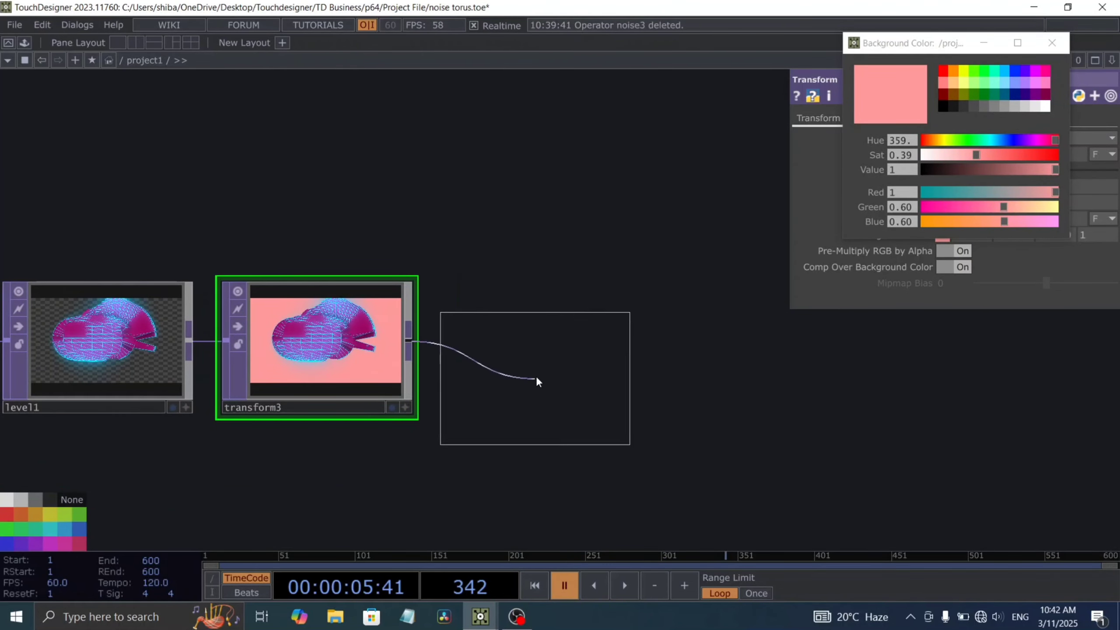
{"action": "left_click", "coordinate": [549, 352]}
{"action": "scroll", "coordinate": [549, 356], "scroll_direction": "down", "scroll_amount": 2}
{"action": "scroll", "coordinate": [573, 410], "scroll_direction": "down", "scroll_amount": 6}
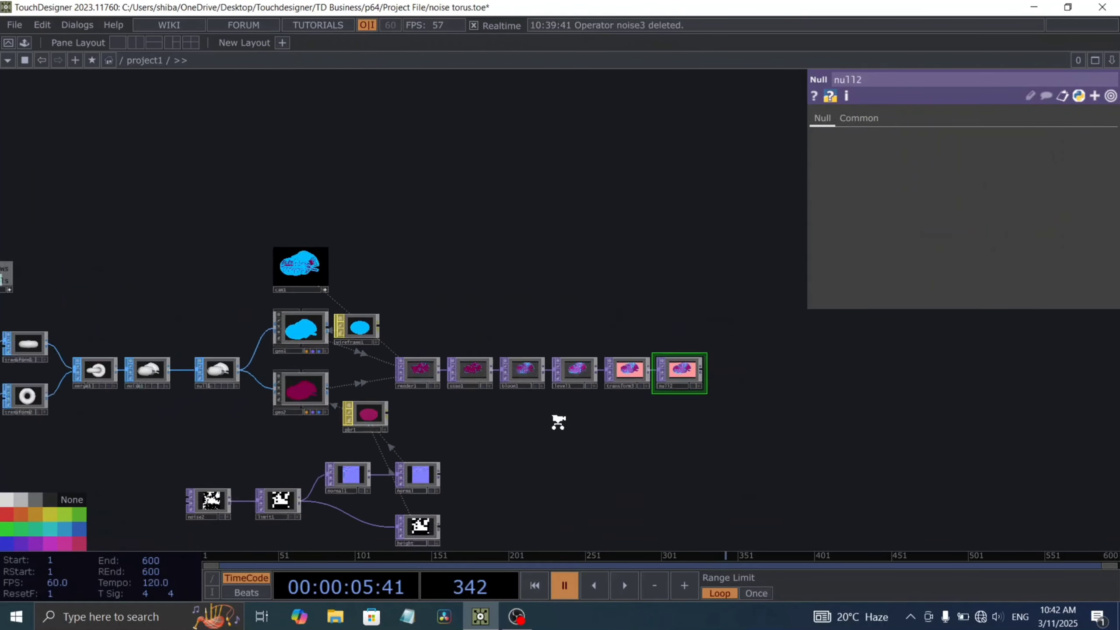
{"action": "scroll", "coordinate": [668, 309], "scroll_direction": "up", "scroll_amount": 5}
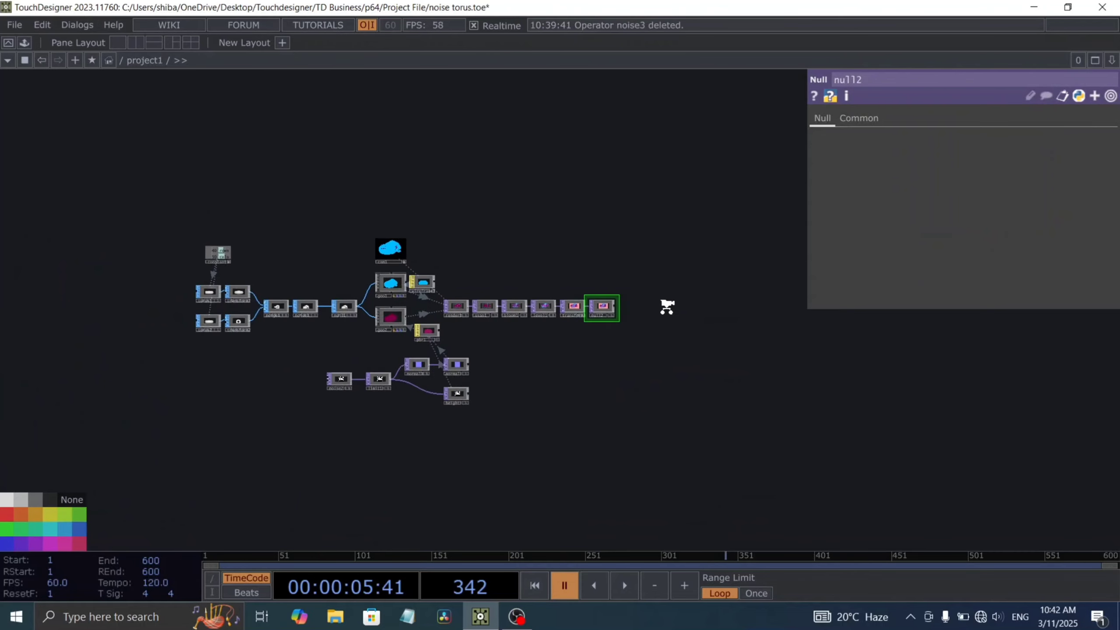
Step: Turn on null2's display flag and enable Backdrop TOPs to show it behind the network
{"action": "left_click", "coordinate": [422, 265]}
{"action": "scroll", "coordinate": [567, 315], "scroll_direction": "down", "scroll_amount": 2}
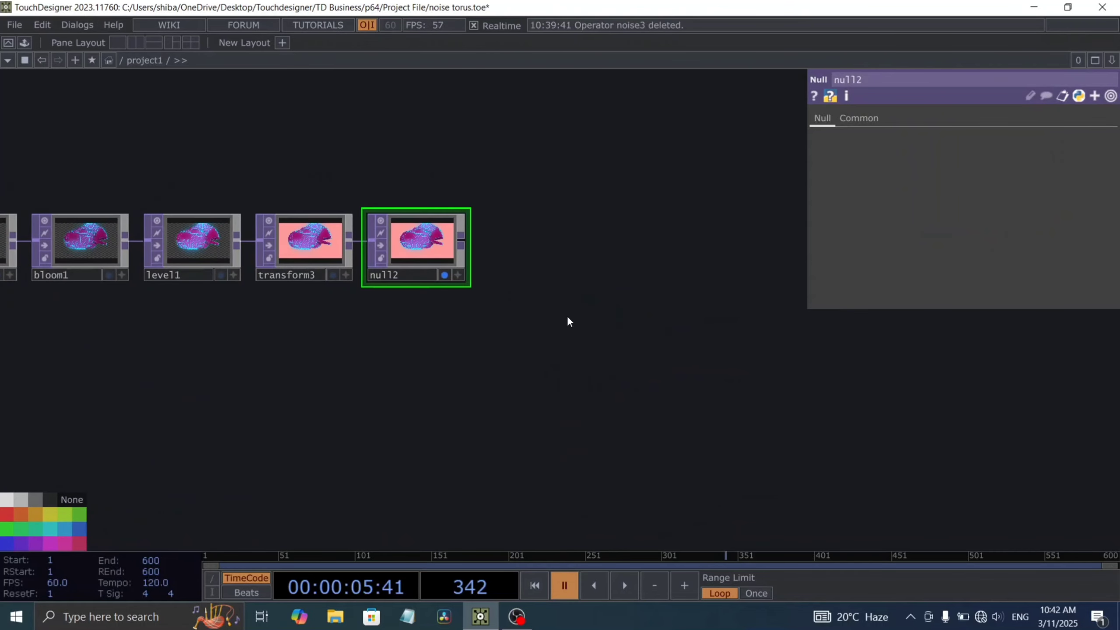
{"action": "key", "text": "space"}
Step: Play the timeline, hide the parameter window, and move the nodes out of view to examine the animated backdrop
{"action": "key", "text": "space"}
{"action": "right_click", "coordinate": [500, 253]}
{"action": "mouse_move", "coordinate": [534, 308]}
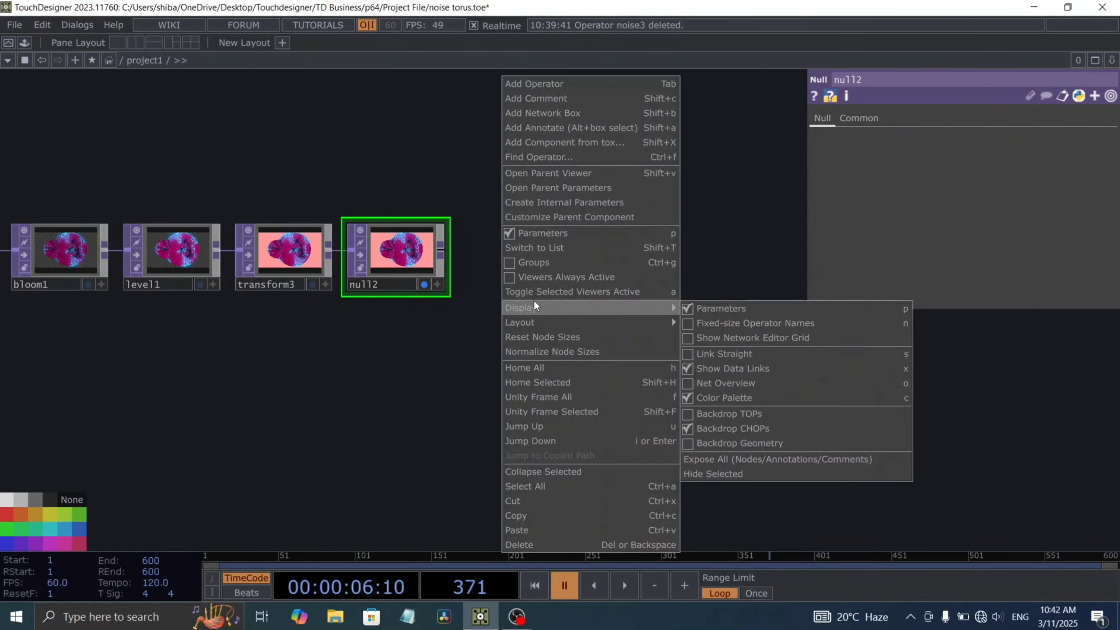
{"action": "left_click", "coordinate": [708, 411]}
{"action": "left_click_drag", "start_coordinate": [621, 382], "coordinate": [410, 428]}
{"action": "key", "text": "space"}
{"action": "scroll", "coordinate": [410, 428], "scroll_direction": "down", "scroll_amount": 3}
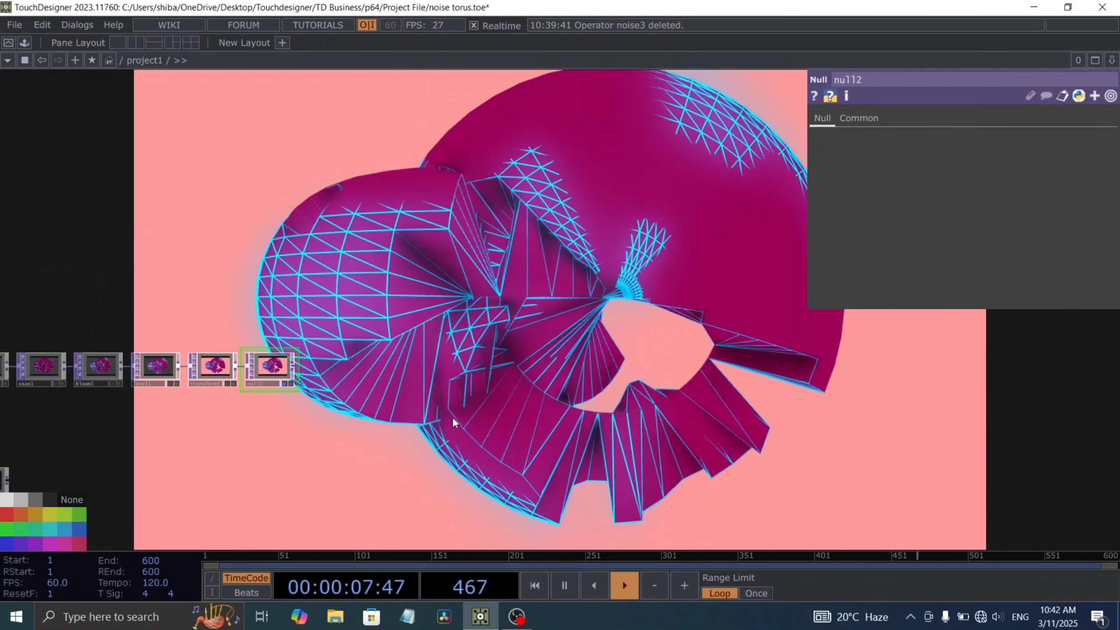
{"action": "key", "text": "p"}
{"action": "left_click_drag", "start_coordinate": [608, 406], "coordinate": [777, 368]}
{"action": "left_click_drag", "start_coordinate": [437, 390], "coordinate": [768, 344]}
{"action": "scroll", "coordinate": [593, 390], "scroll_direction": "down", "scroll_amount": 3}
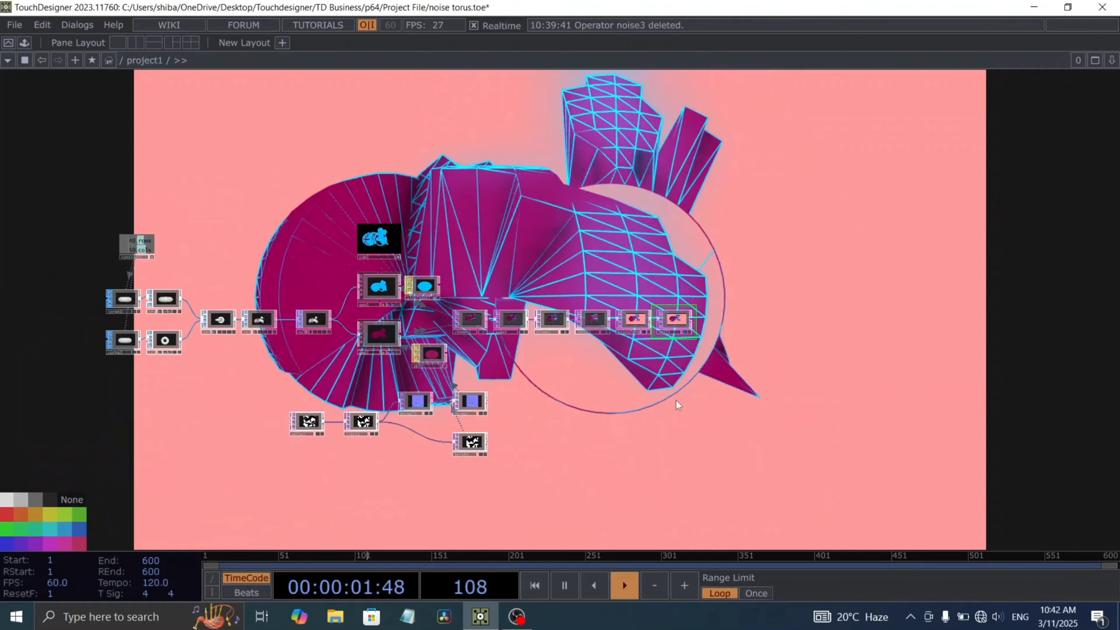
{"action": "left_click_drag", "start_coordinate": [540, 405], "coordinate": [200, 440]}
{"action": "left_click_drag", "start_coordinate": [625, 365], "coordinate": [462, 427]}
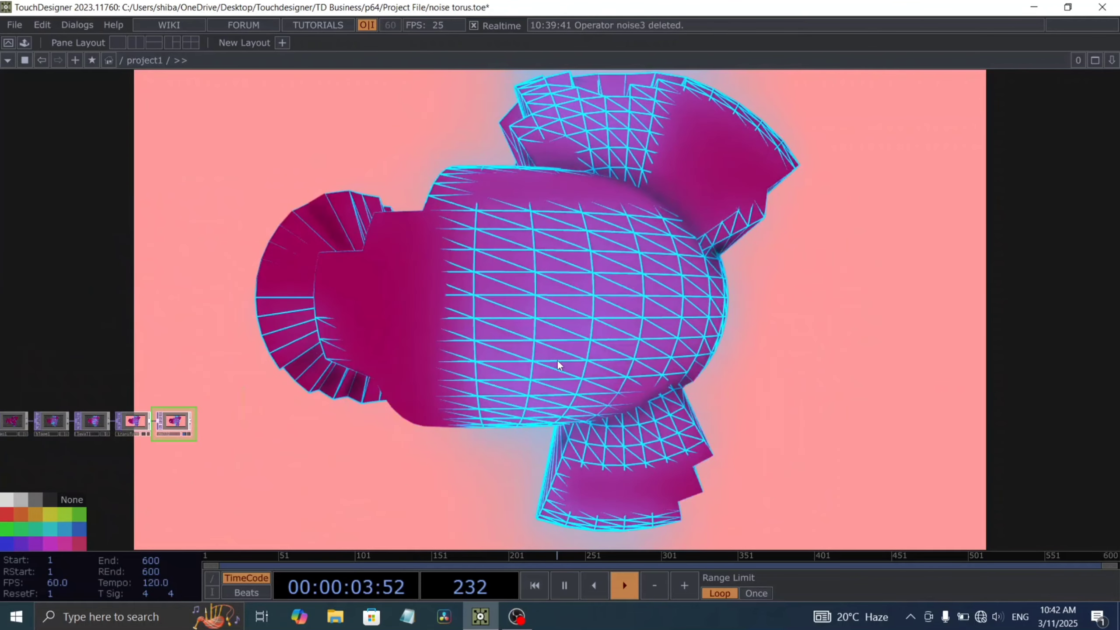
{"action": "left_click_drag", "start_coordinate": [551, 353], "coordinate": [450, 388]}
{"action": "left_click_drag", "start_coordinate": [519, 362], "coordinate": [472, 378]}
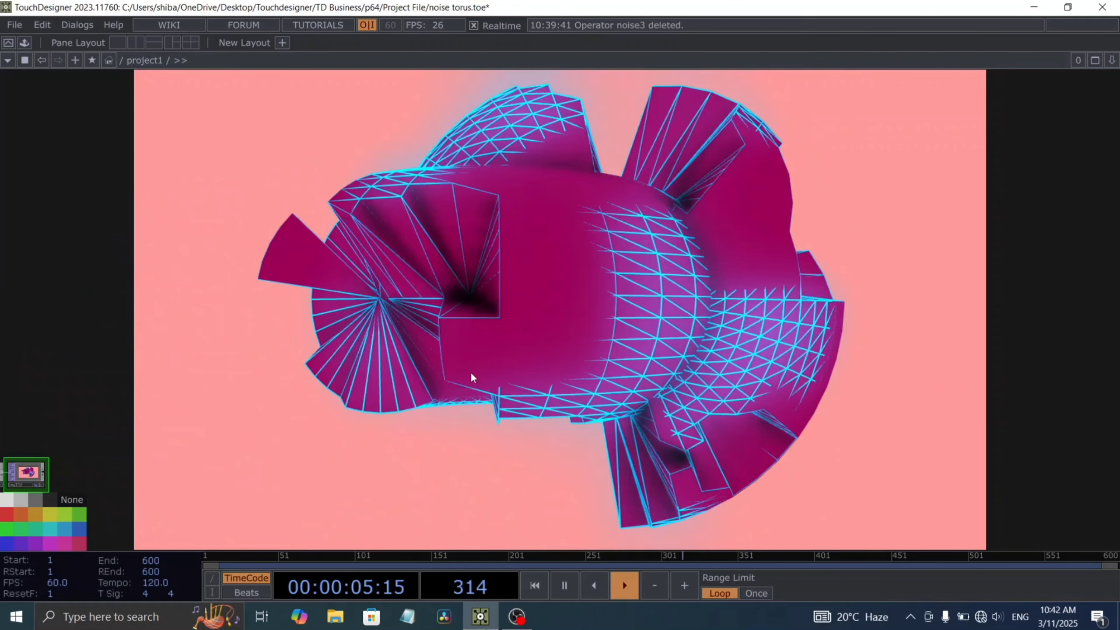